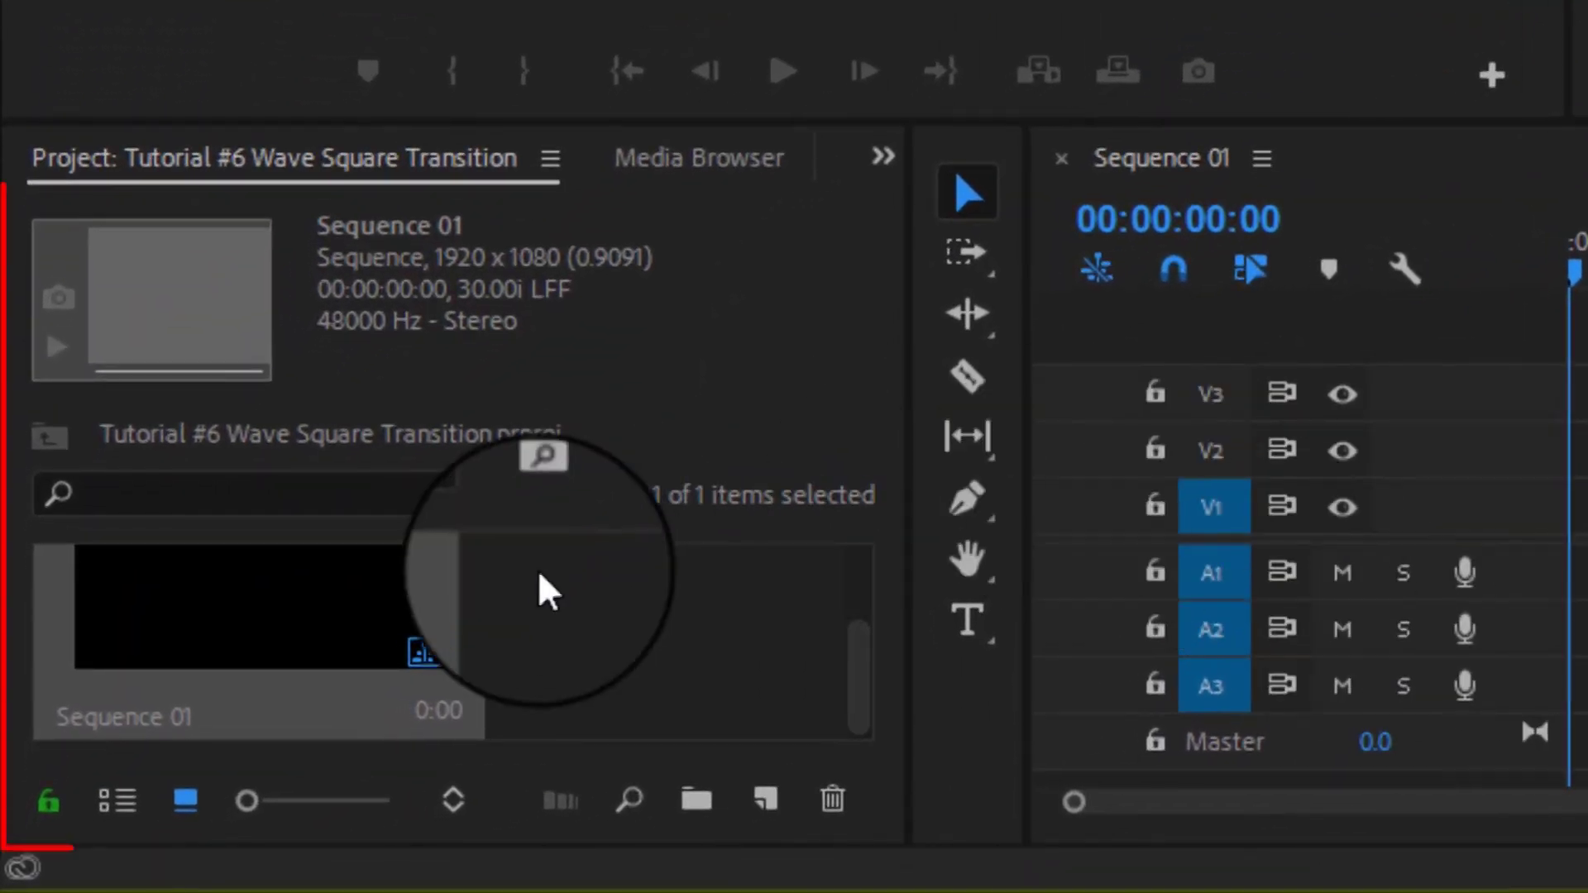
# Step: Import the Model Clip1 and Model Clip2 videos into the Project bin beside Sequence 01
pyautogui.doubleClick(627, 604)
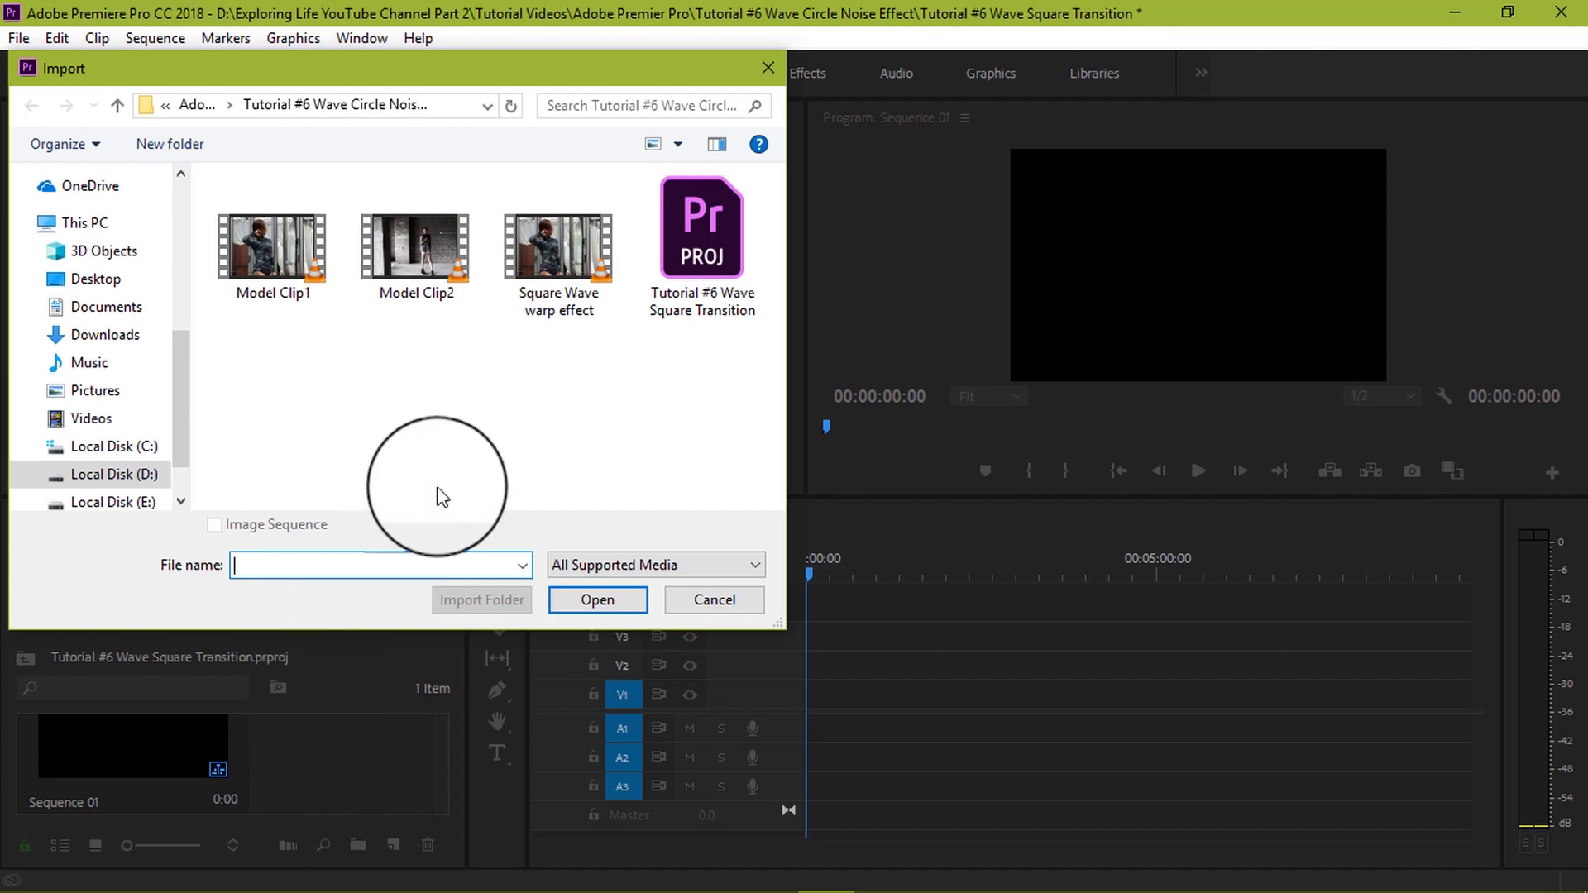
pyautogui.click(316, 242)
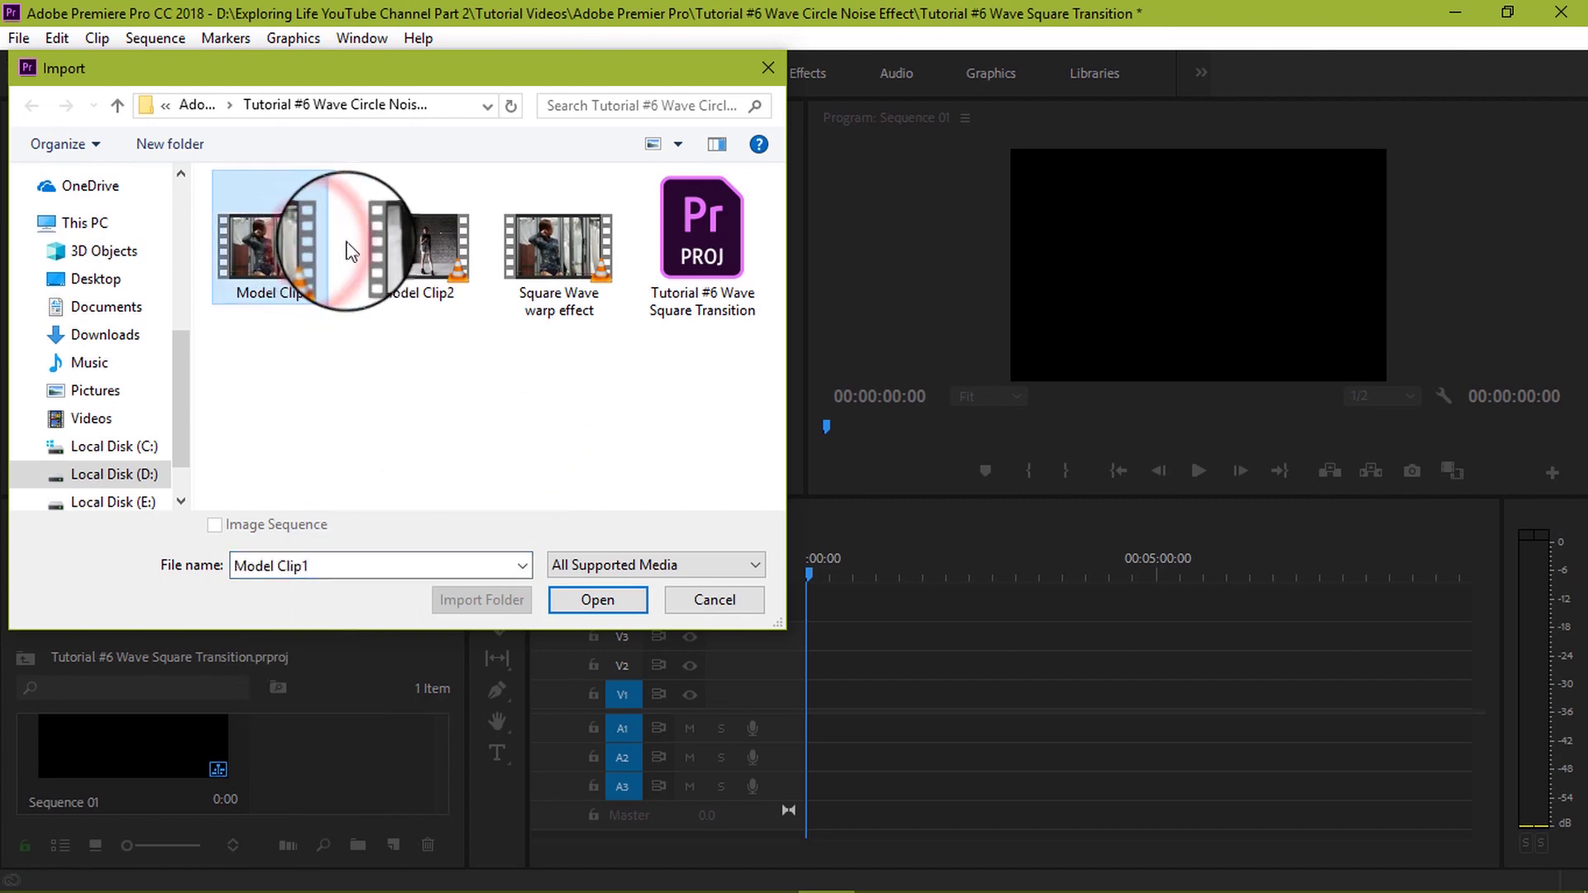
pyautogui.keyDown('ctrl'); pyautogui.click(391, 243); pyautogui.keyUp('ctrl')
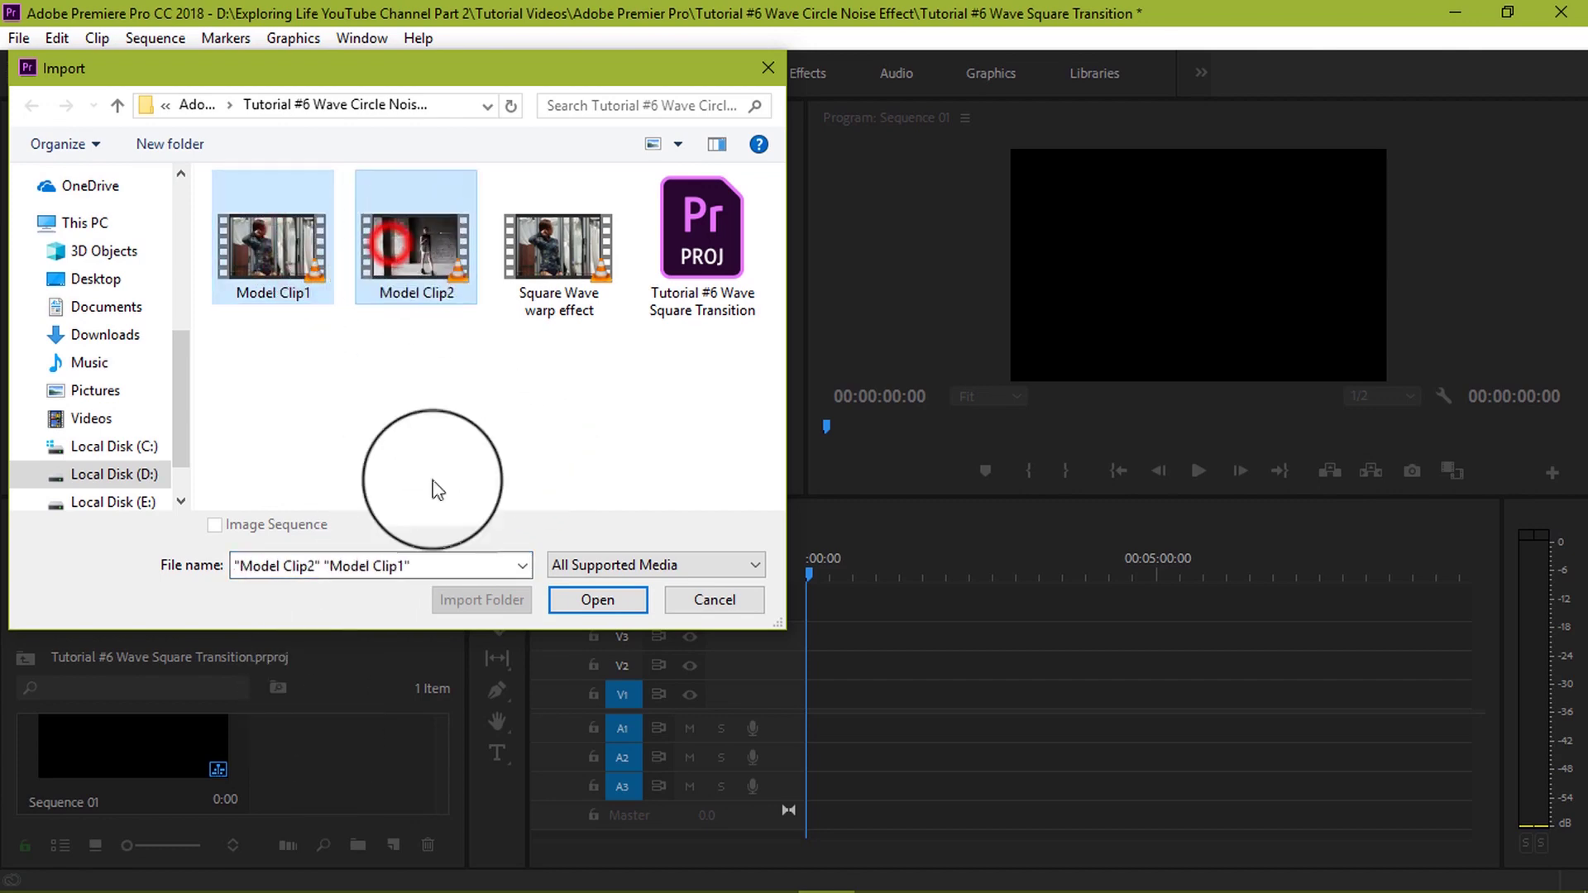
pyautogui.click(579, 603)
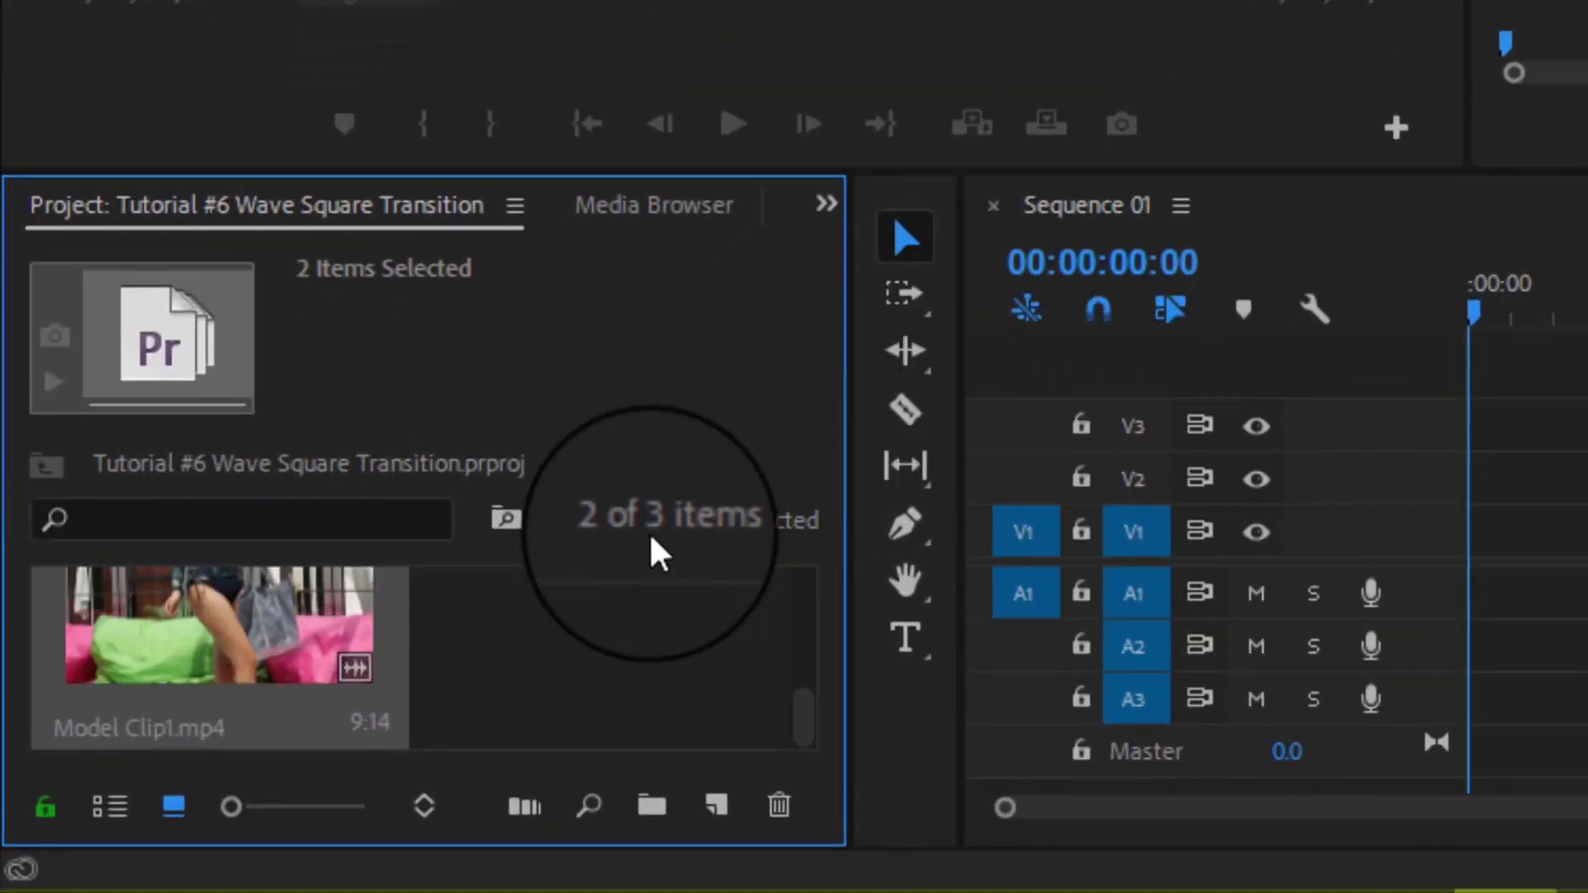
pyautogui.scroll(2, 589, 666)
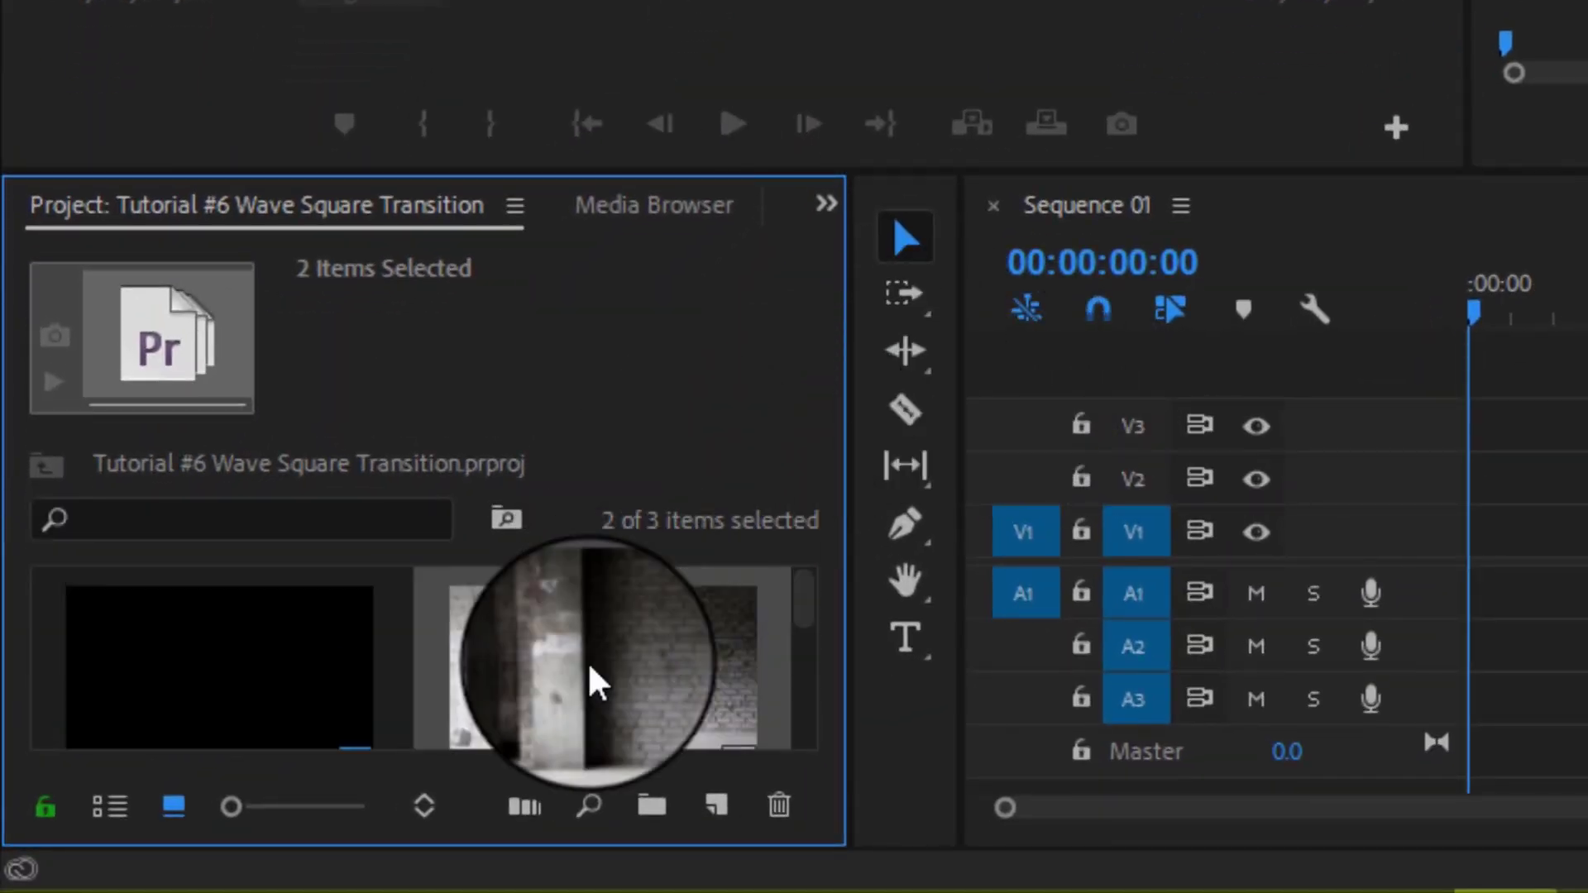
pyautogui.scroll(-2, 589, 666)
pyautogui.click(608, 633)
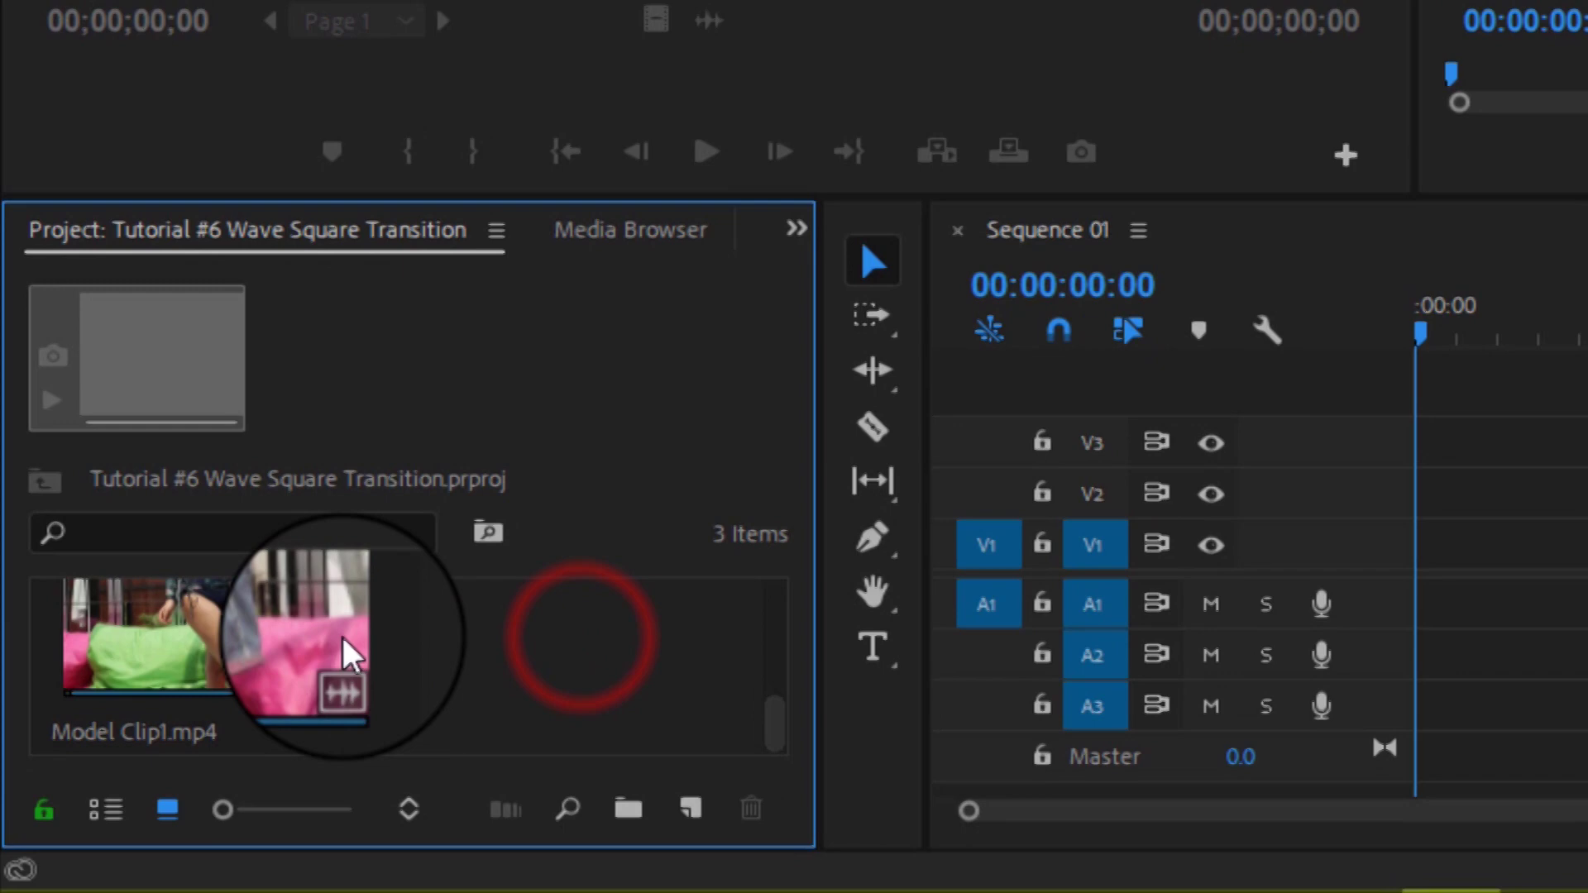
# Step: Drop Model Clip1 then Model Clip2 back to back on V1, and zoom in on both
pyautogui.click(273, 641)
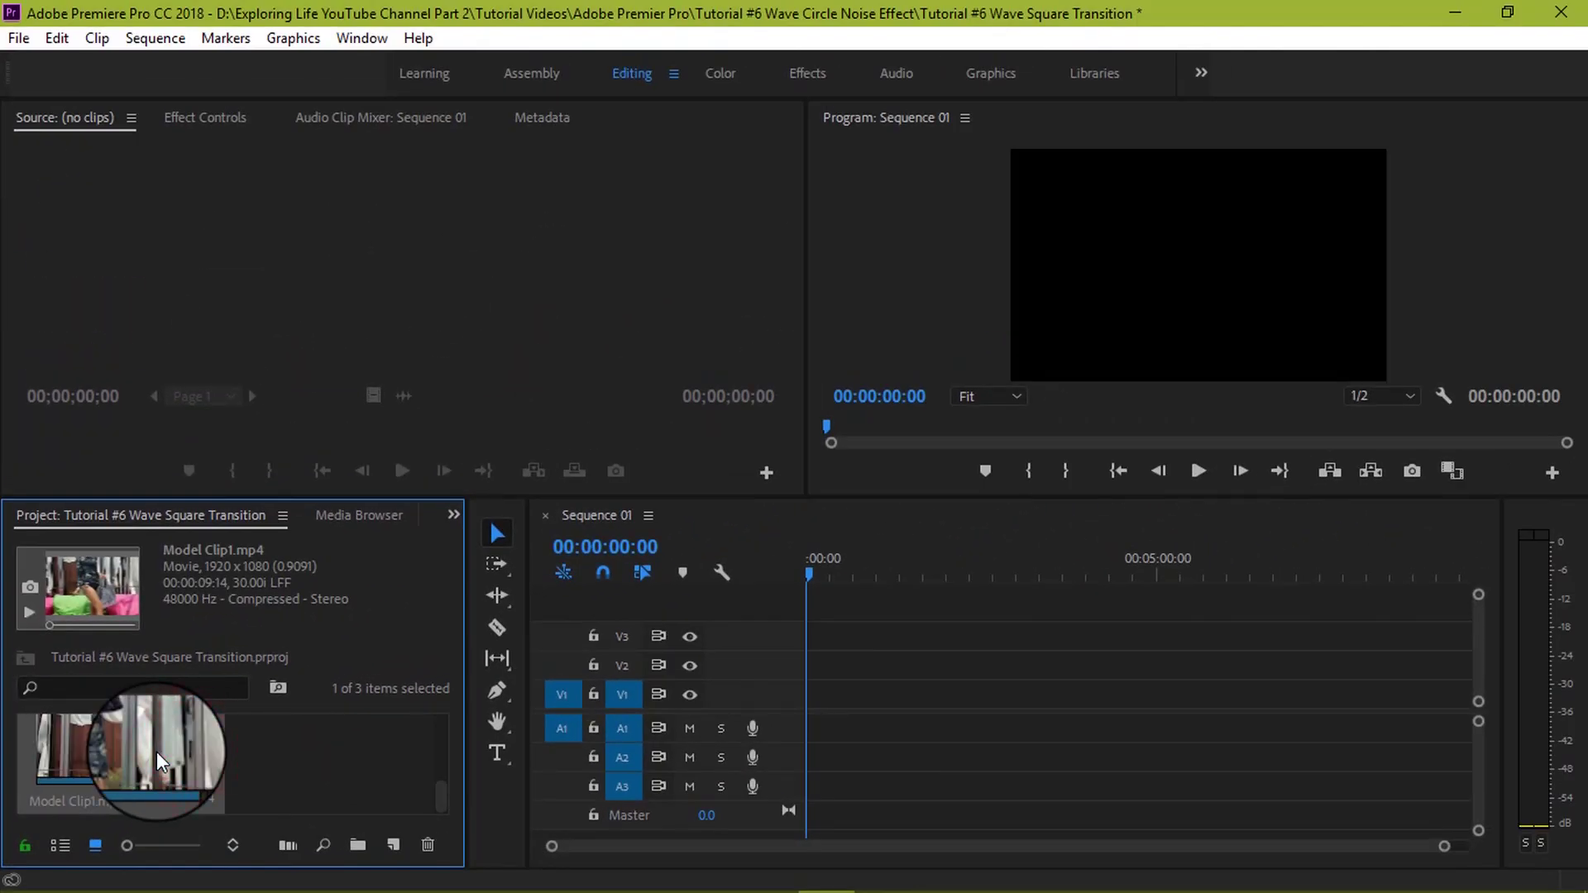
pyautogui.moveTo(157, 752); pyautogui.dragTo(807, 702)
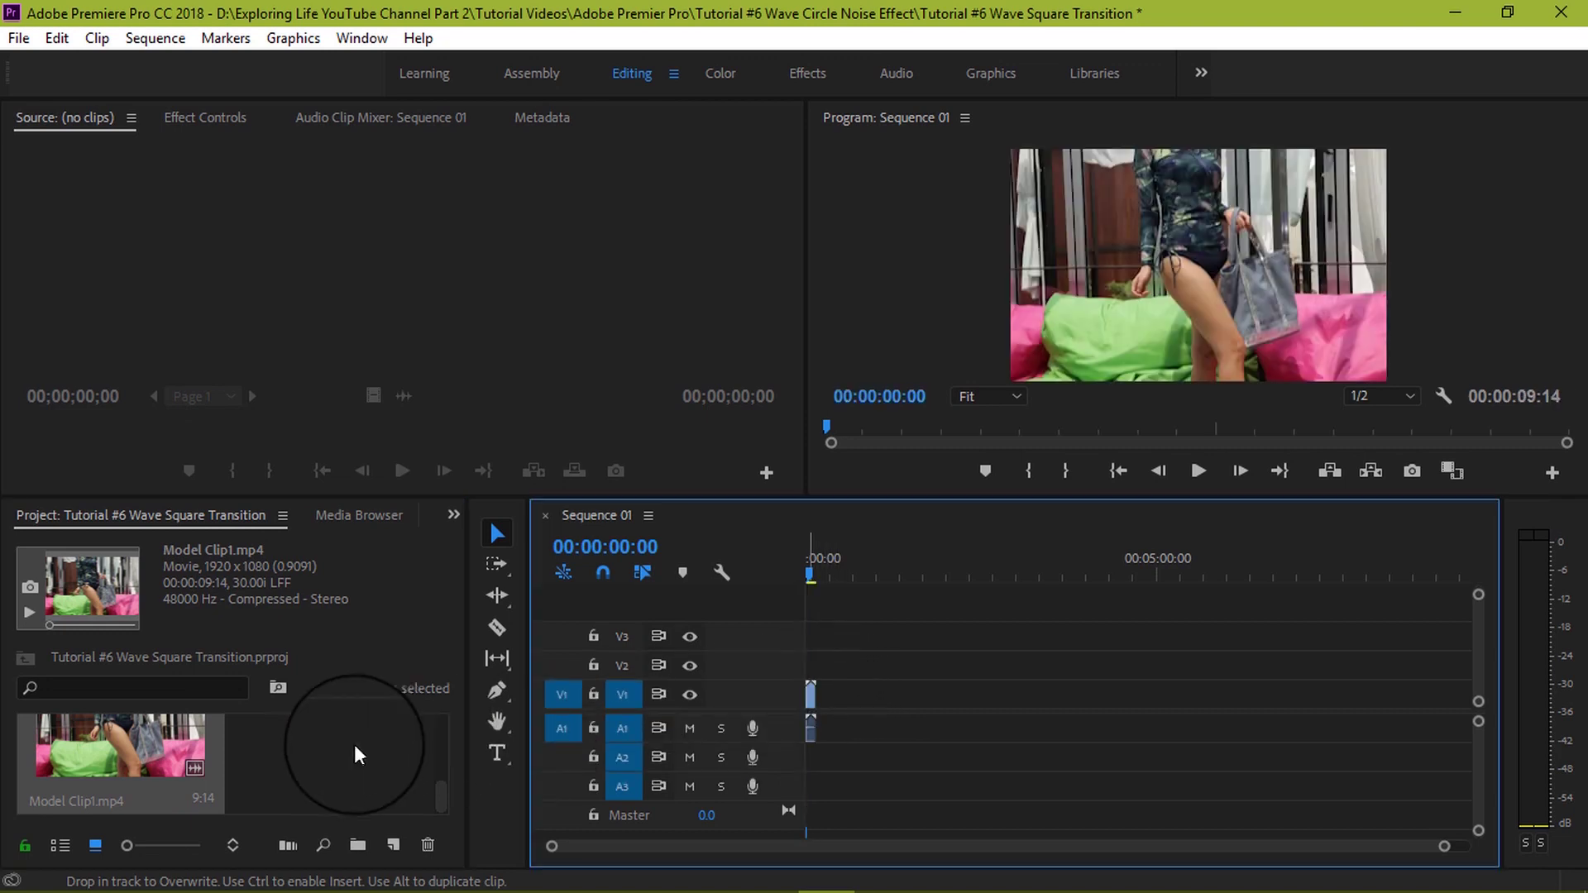
pyautogui.moveTo(311, 757); pyautogui.dragTo(824, 697)
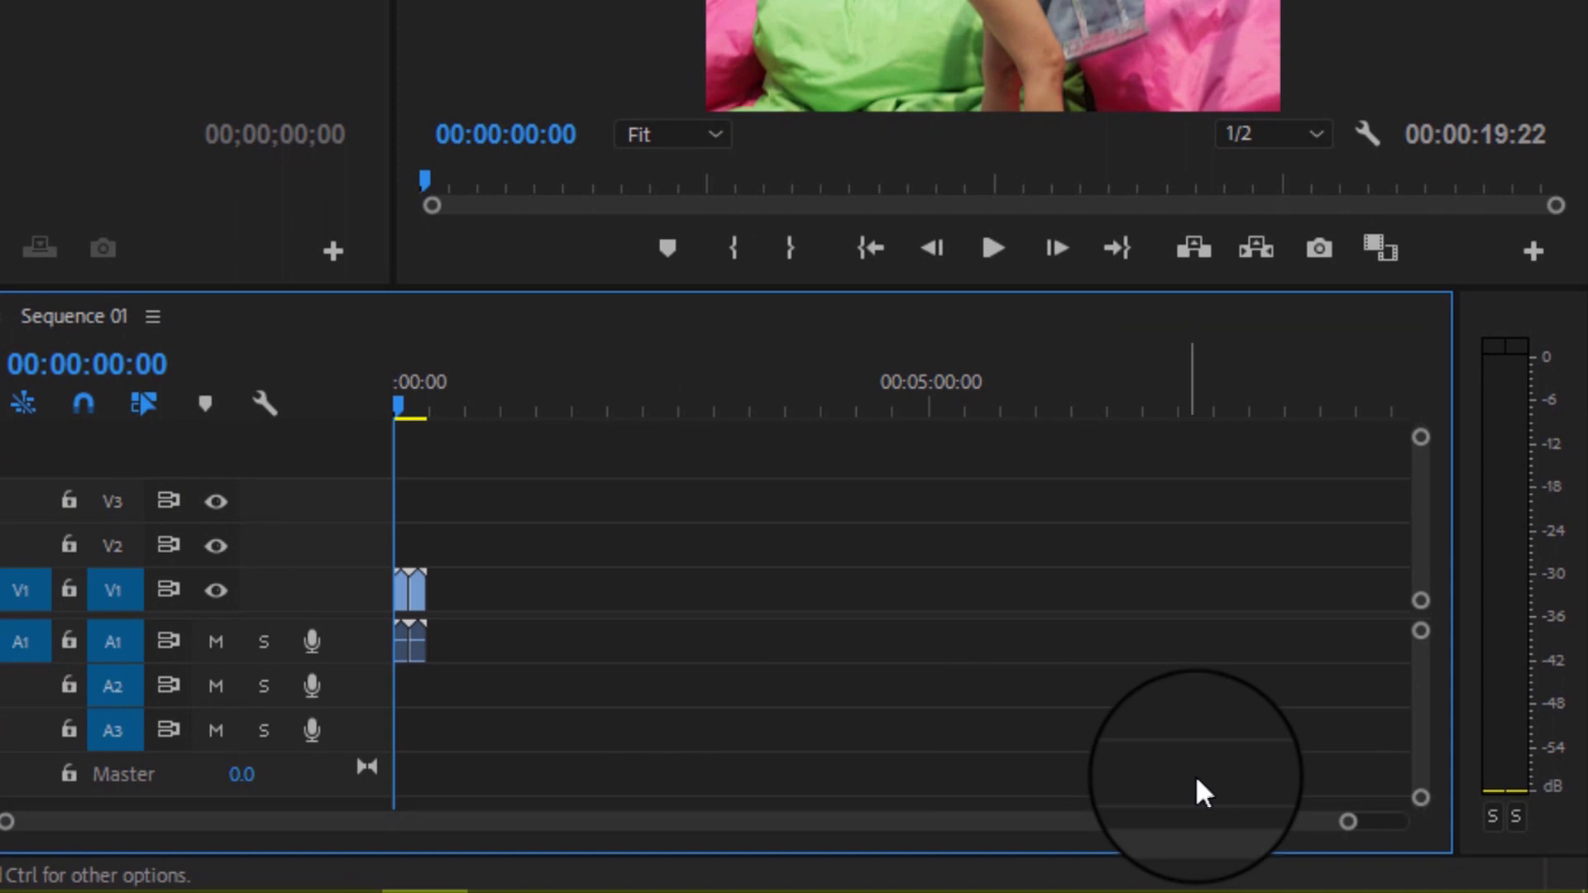
pyautogui.moveTo(1346, 825); pyautogui.dragTo(841, 882)
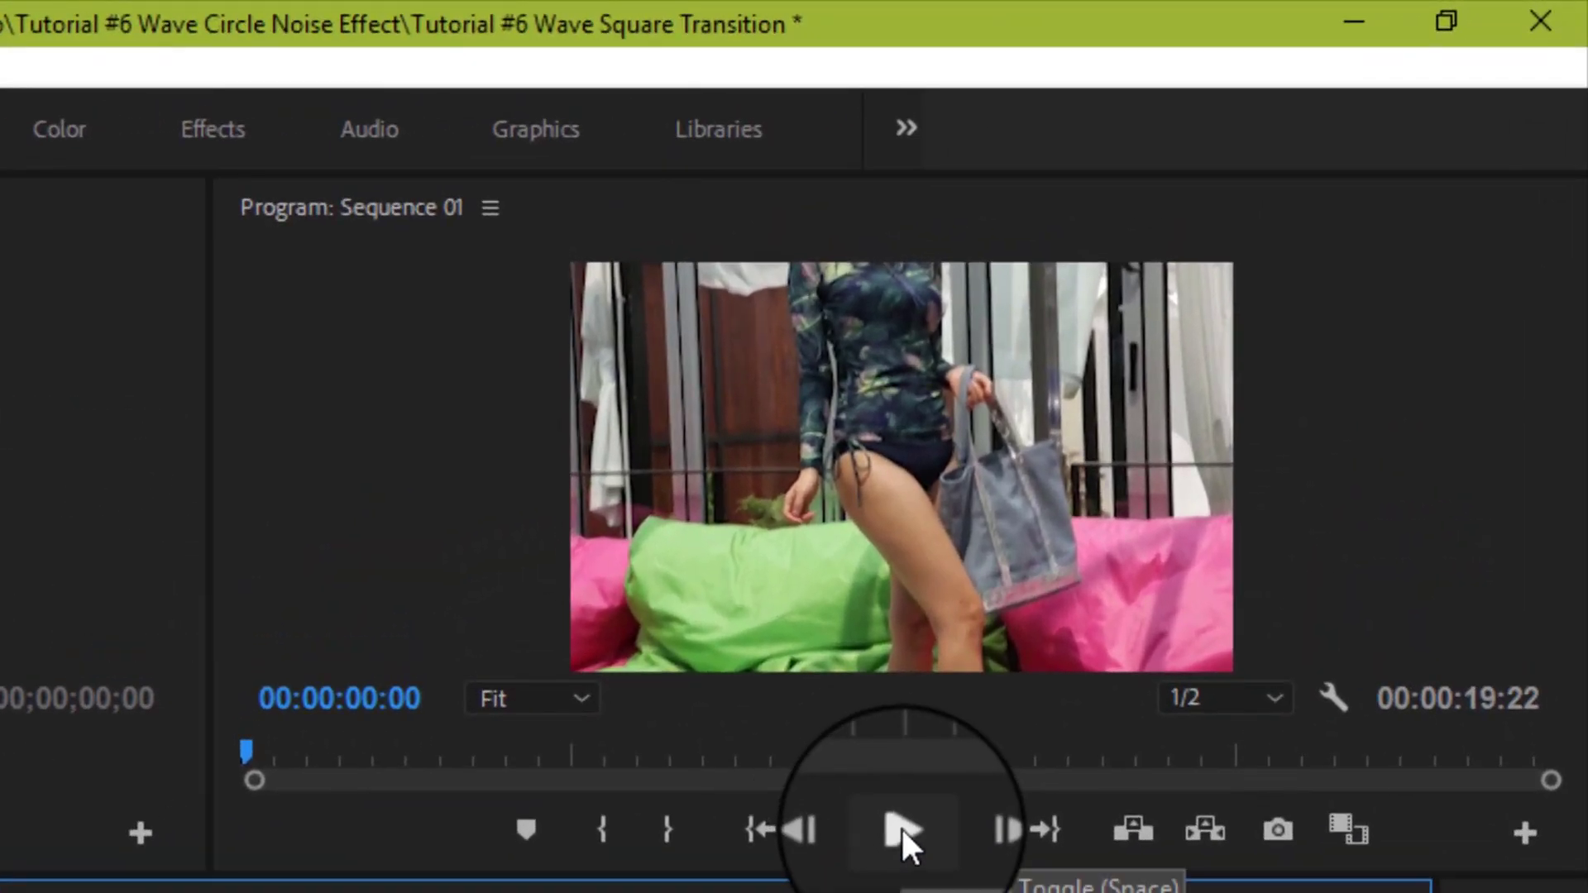
pyautogui.click(902, 829)
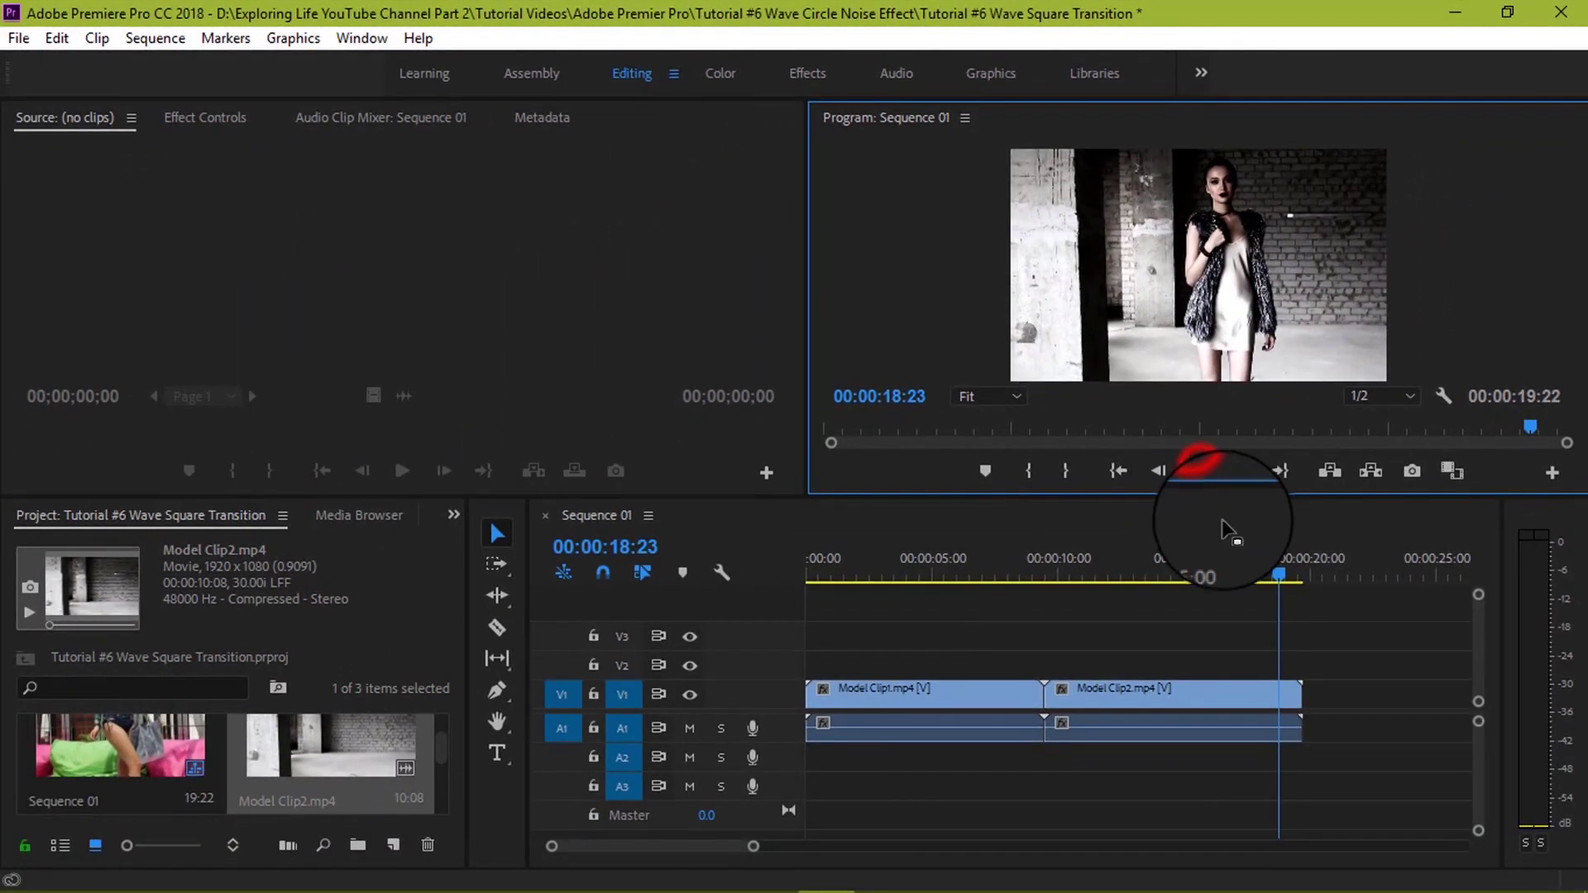
# Step: Find the cut at 00:00:09:13, then back the playhead up to 00:00:07:23
pyautogui.click(1199, 469)
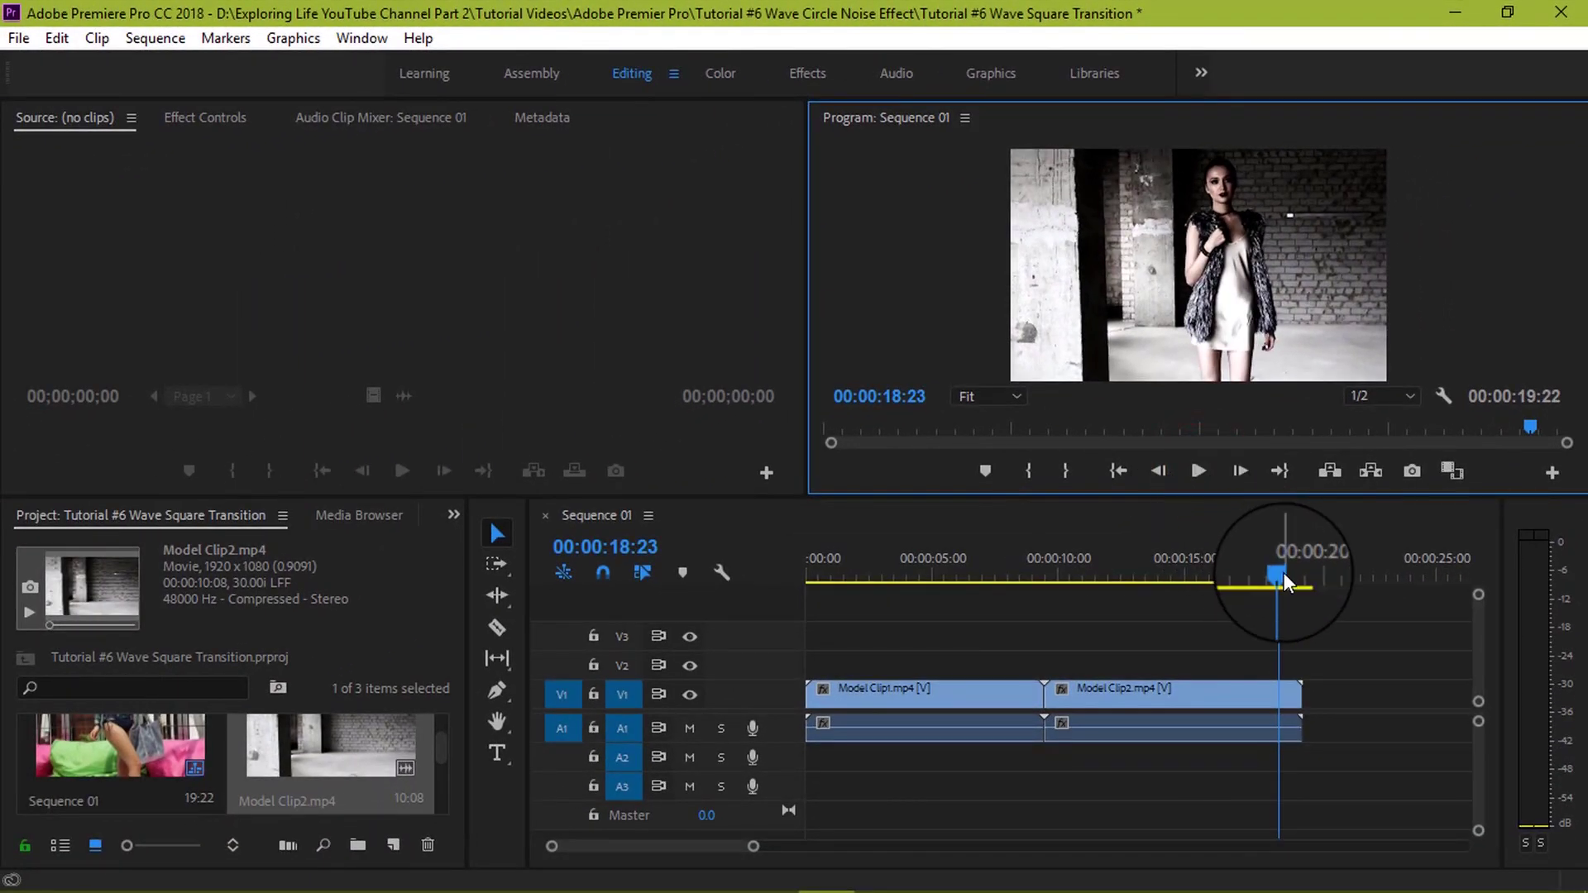
pyautogui.moveTo(1284, 573); pyautogui.dragTo(1049, 658)
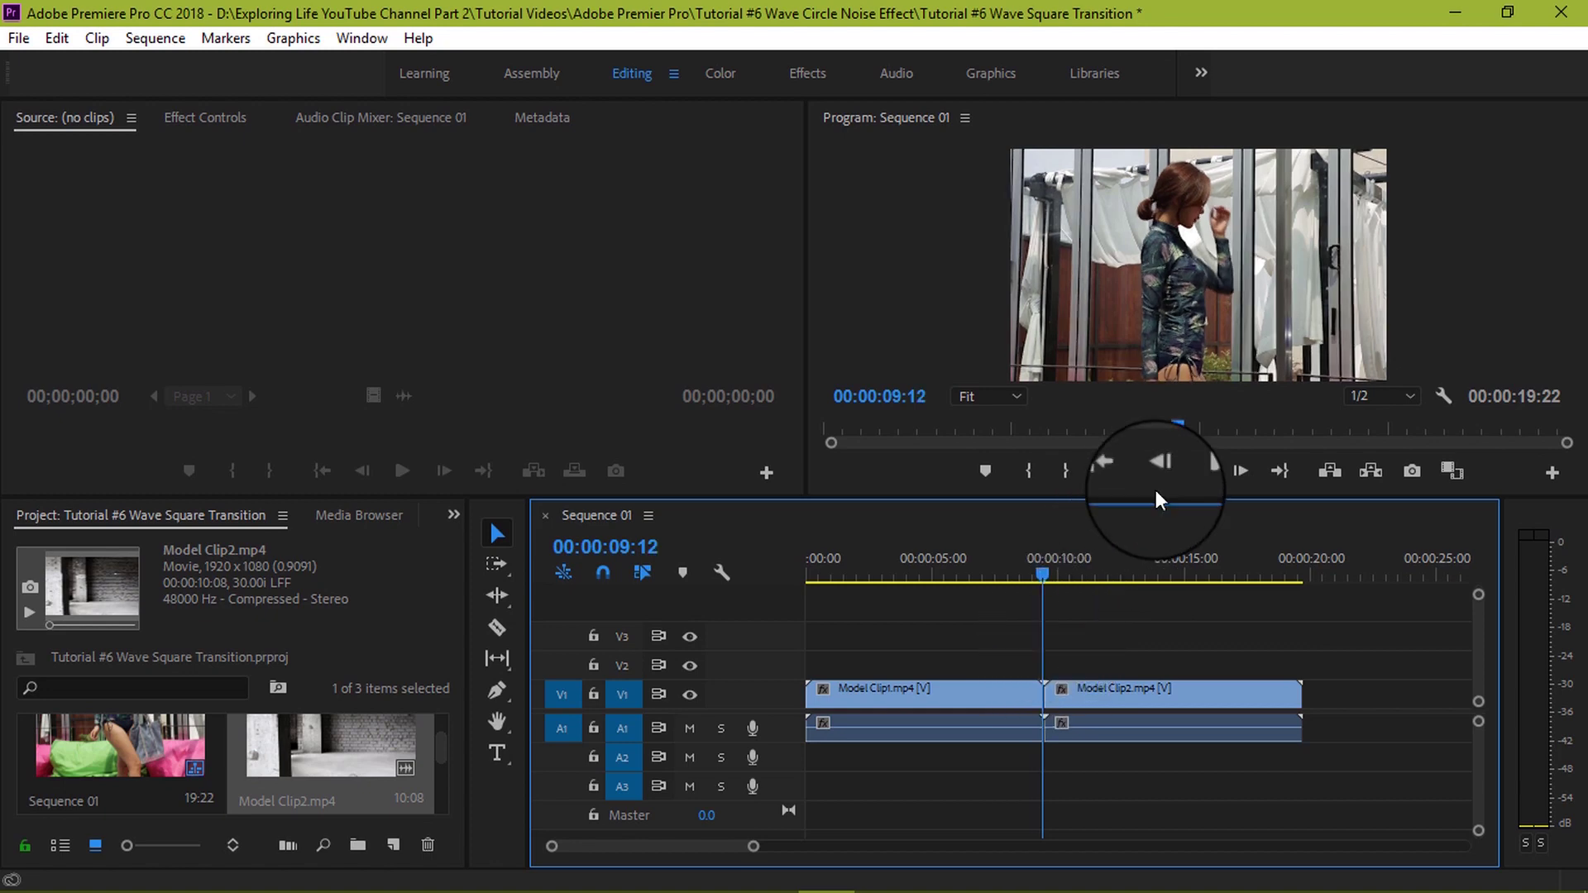
pyautogui.click(1237, 468)
pyautogui.click(1237, 468)
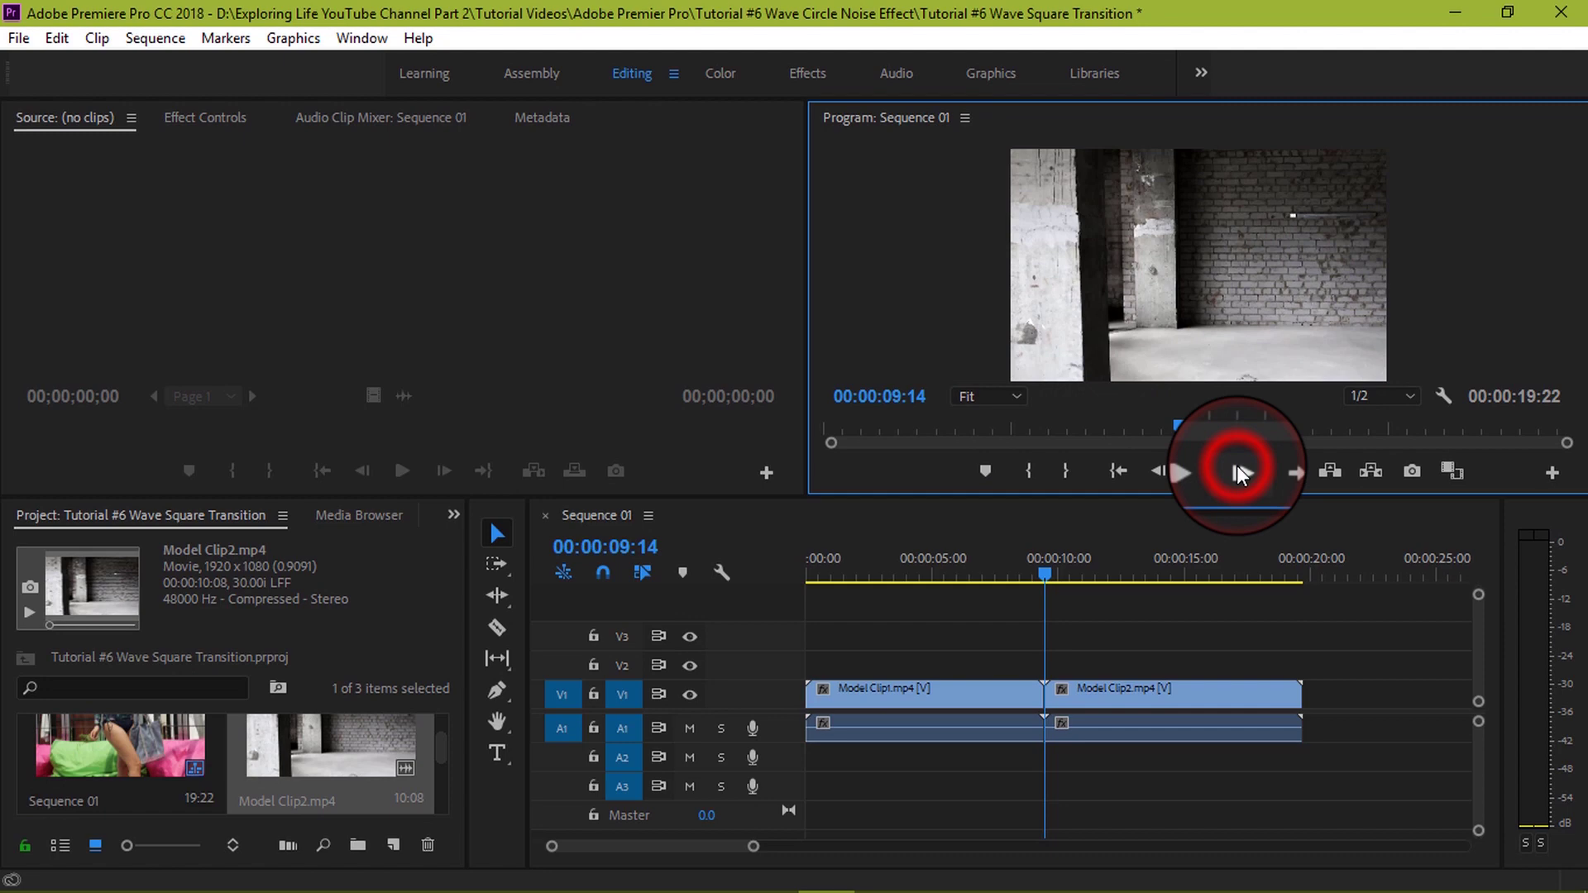
pyautogui.click(1156, 471)
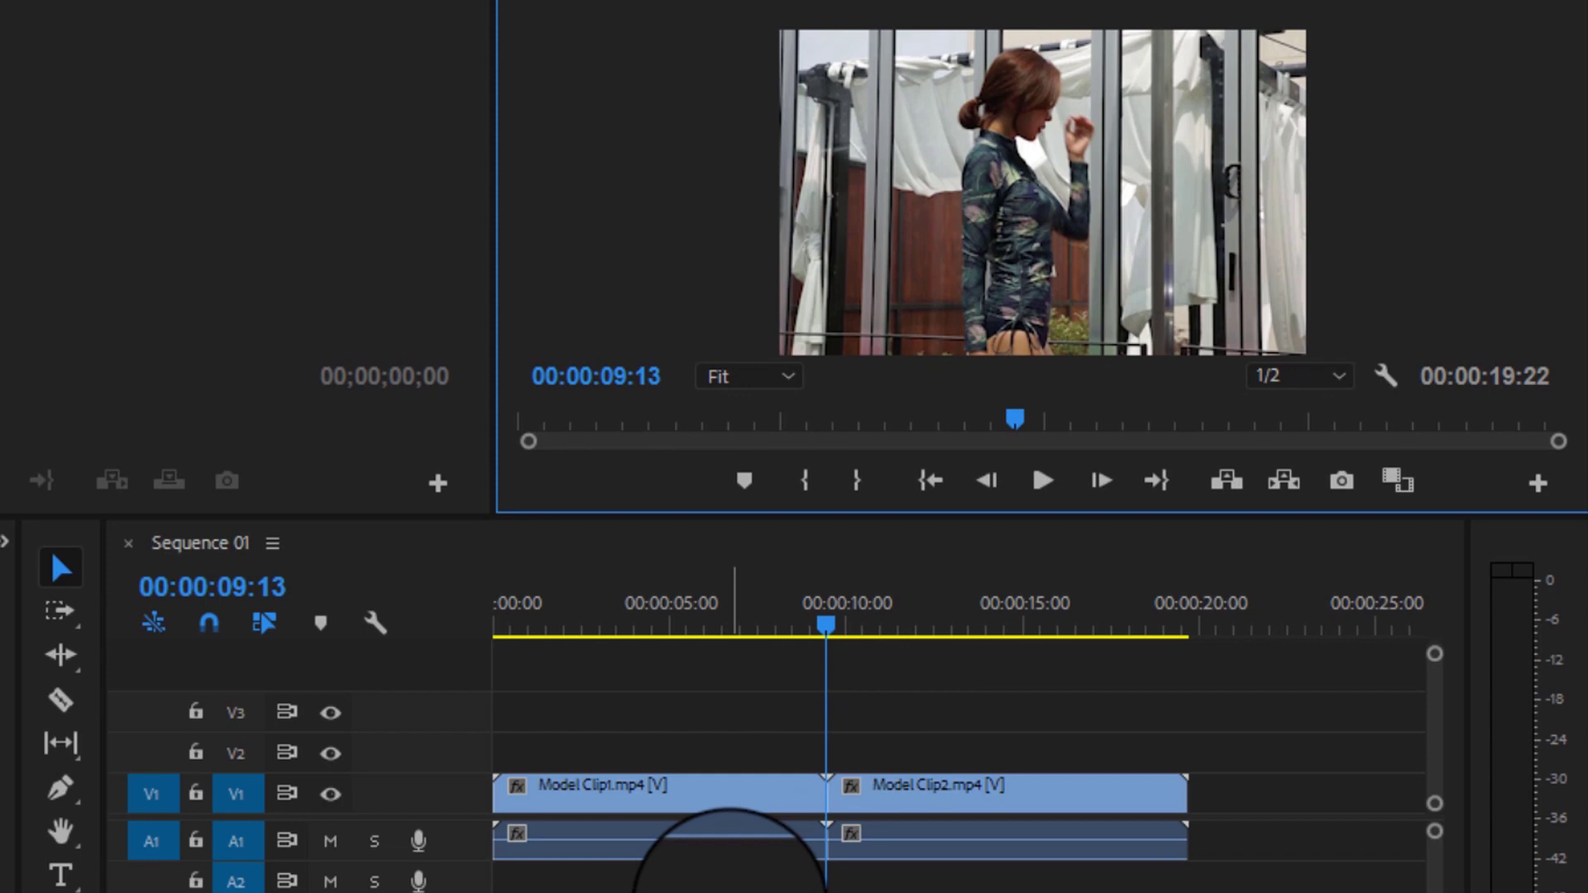
pyautogui.hotkey('shift', 'Left')
pyautogui.hotkey('shift', 'Left')
pyautogui.hotkey('shift', 'Left')
pyautogui.hotkey('shift', 'Left')
pyautogui.hotkey('shift', 'Left')
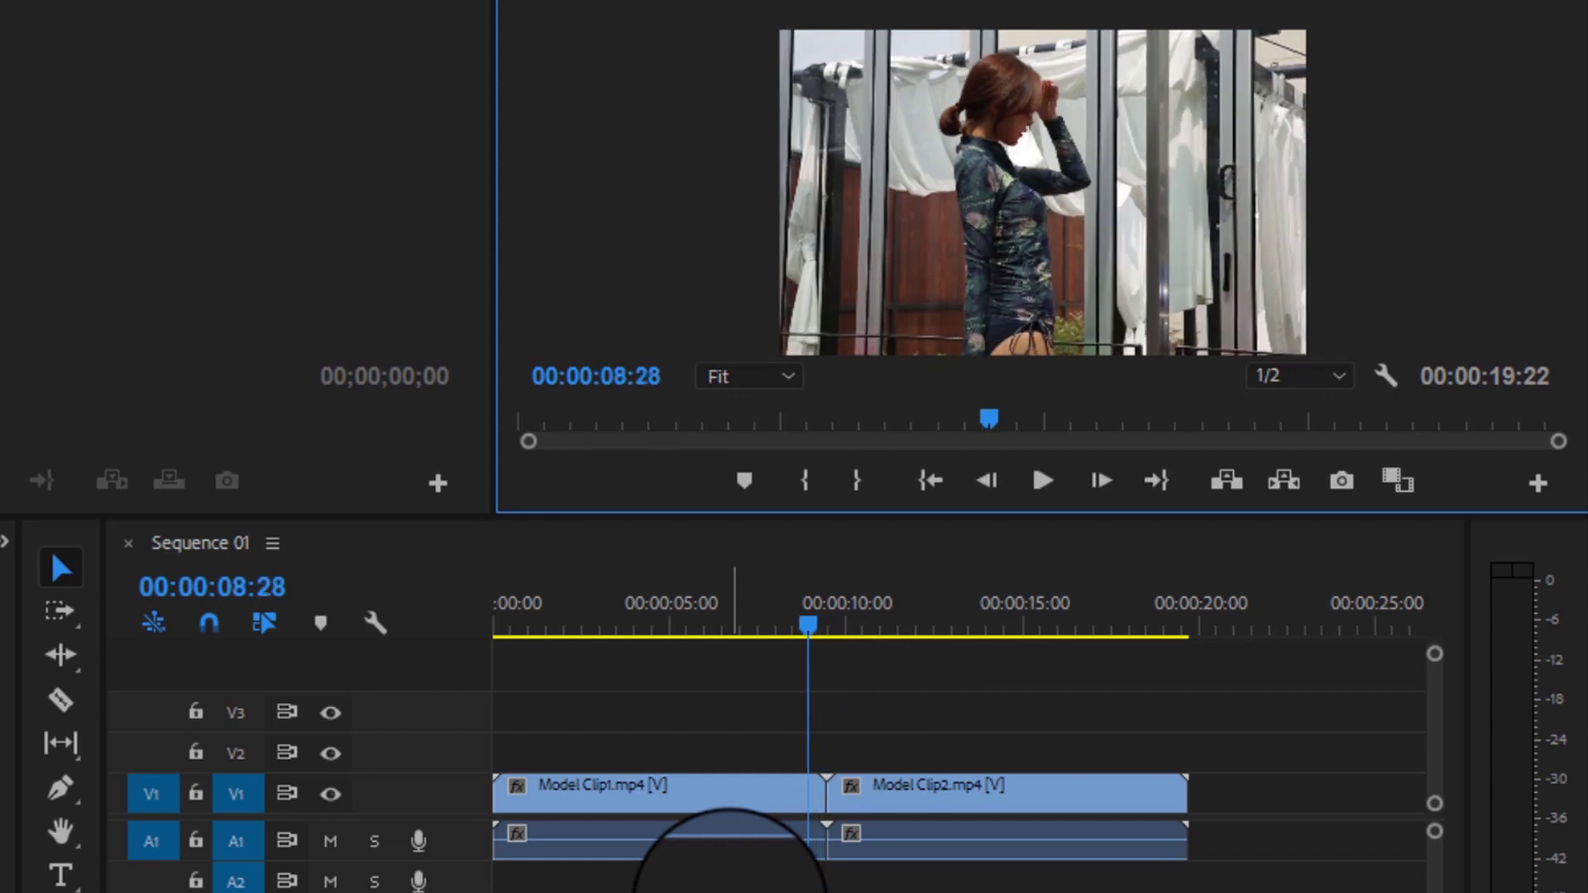
pyautogui.hotkey('shift', 'Left')
pyautogui.hotkey('shift', 'Left')
pyautogui.hotkey('shift', 'Left')
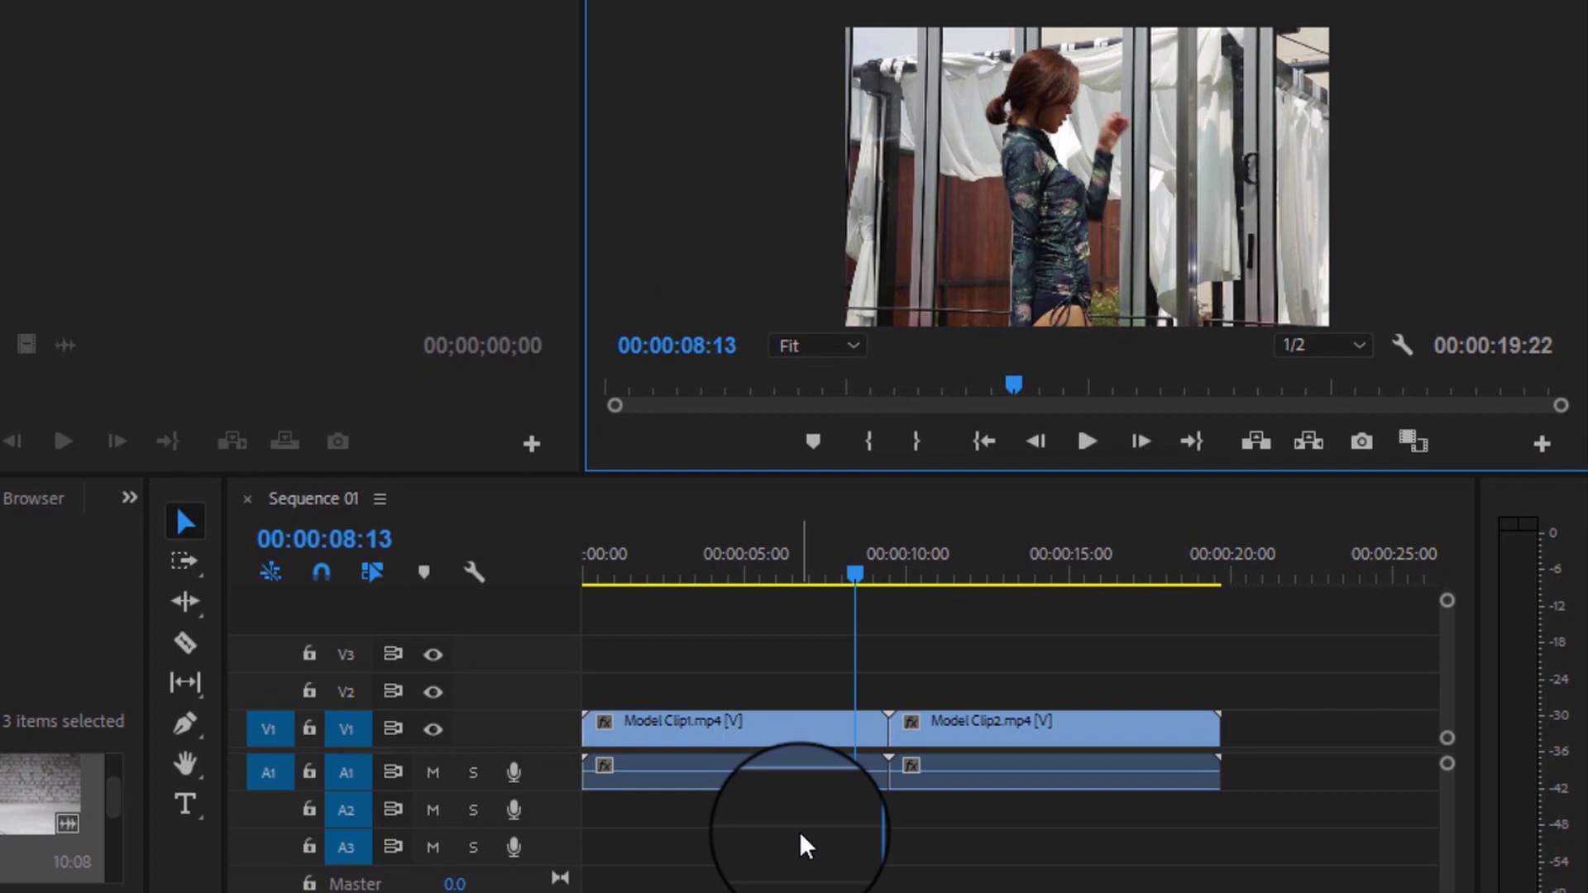
pyautogui.hotkey('shift', 'Left')
pyautogui.hotkey('shift', 'Left')
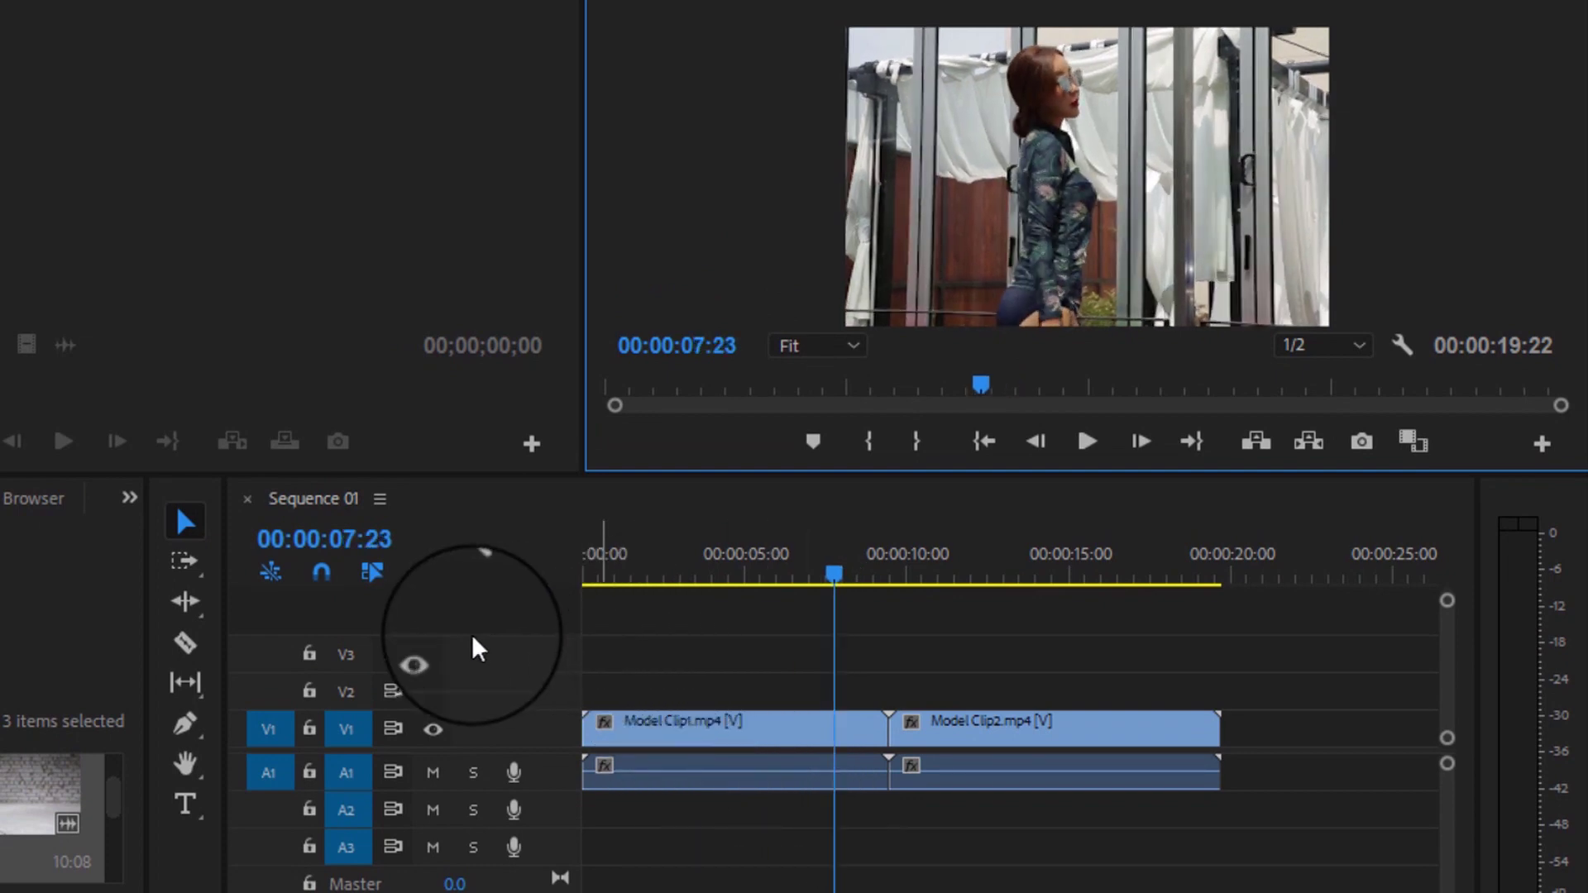
# Step: Razor-cut Model Clip1 at 00:00:07:23
pyautogui.click(184, 643)
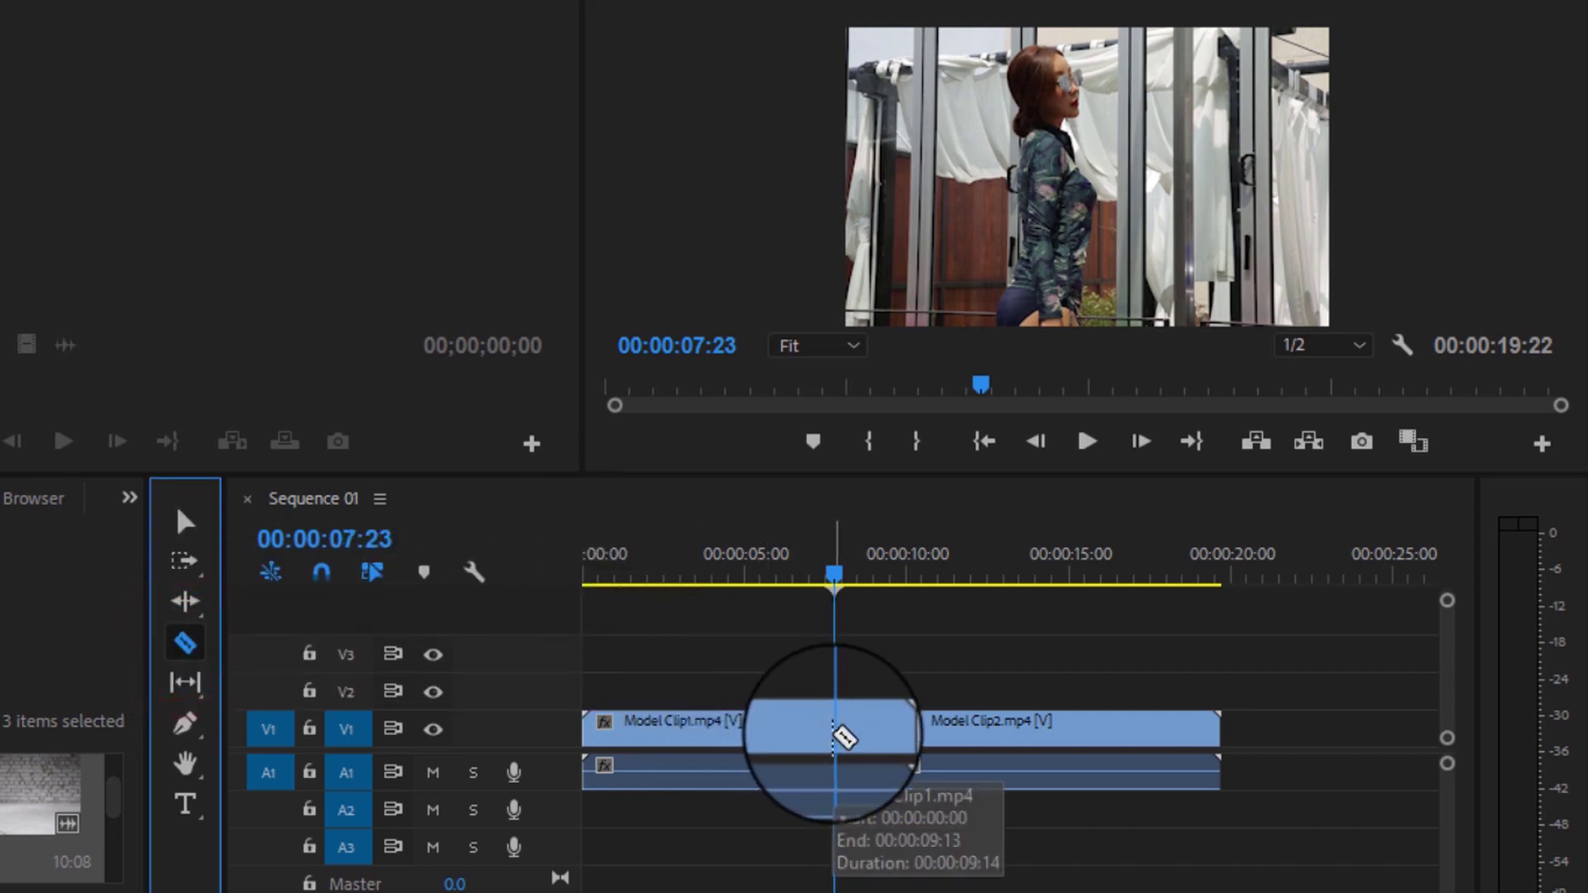
pyautogui.click(836, 735)
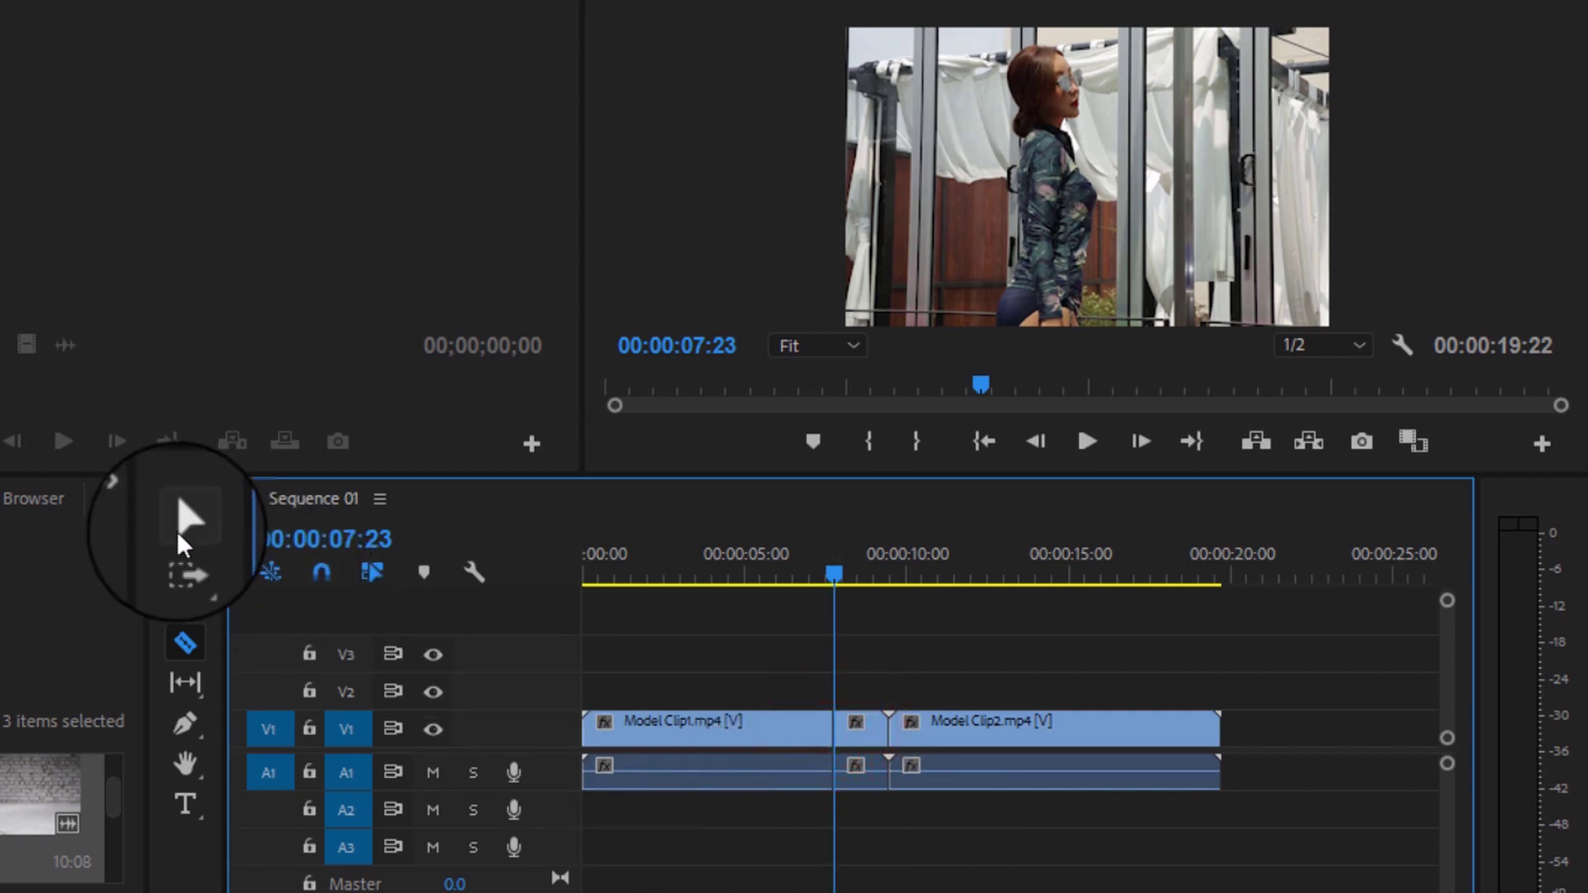
pyautogui.click(185, 522)
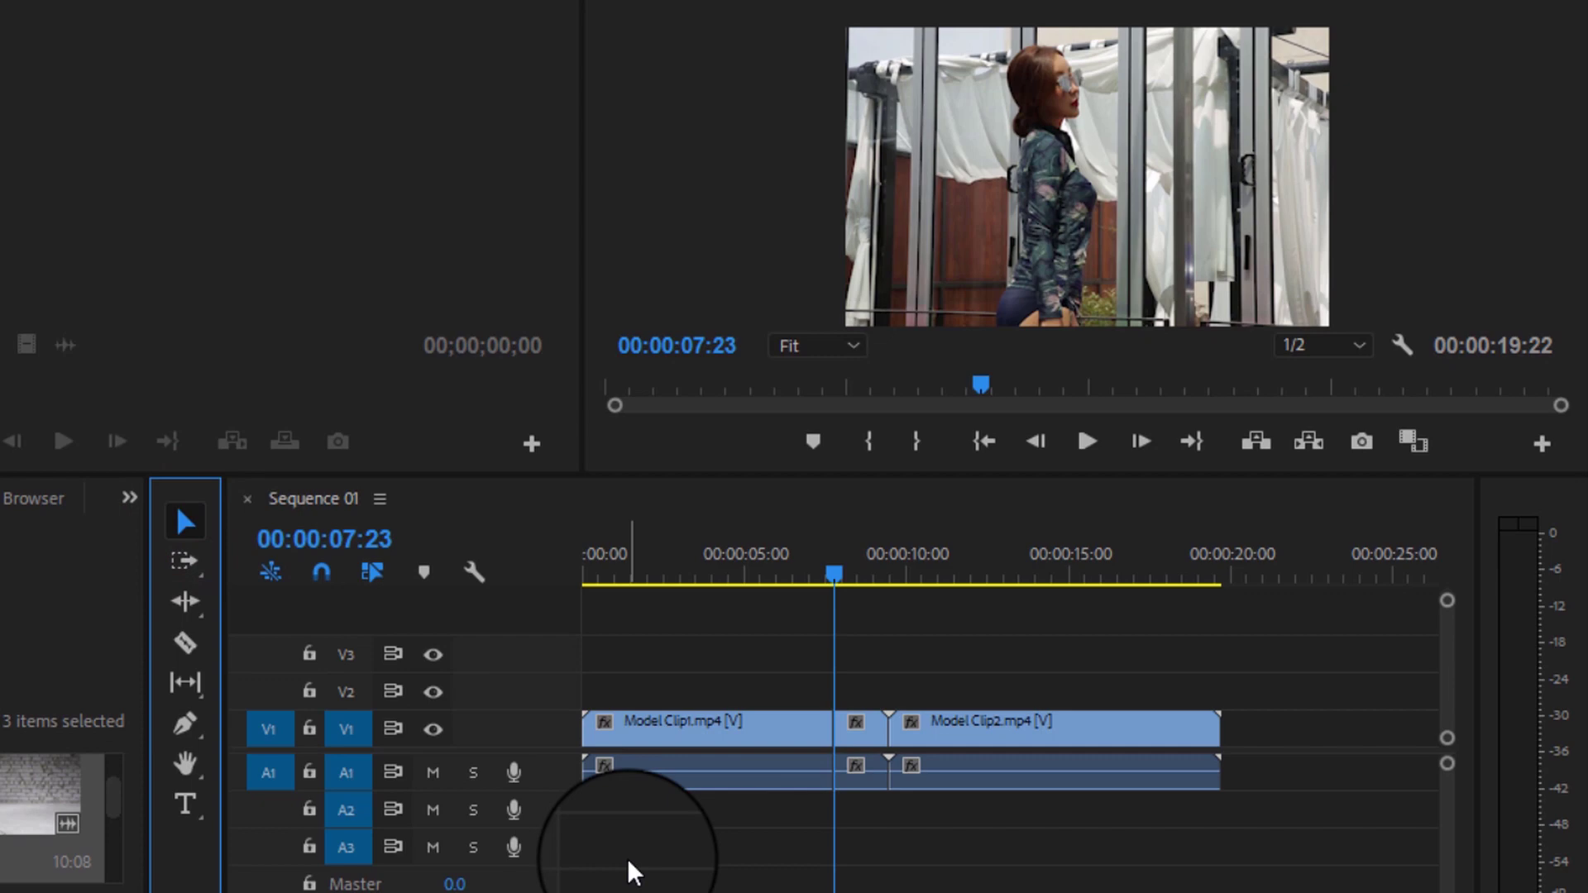
# Step: Advance the playhead to 00:00:11:04 and razor-cut Model Clip2 there
pyautogui.moveTo(836, 571); pyautogui.dragTo(889, 589)
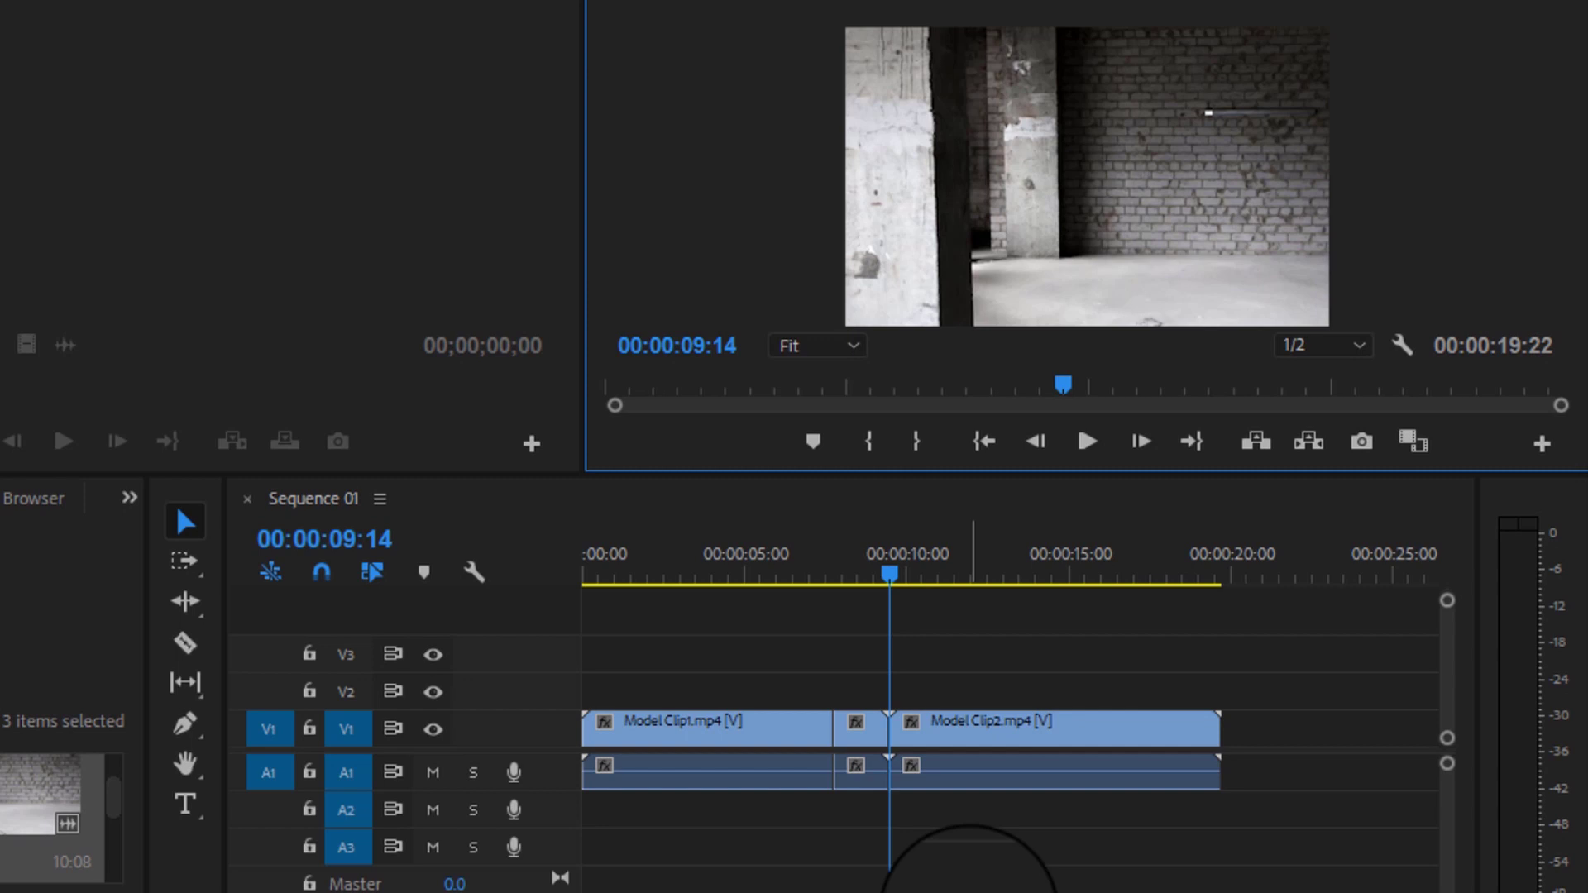
pyautogui.hotkey('shift', 'Right')
pyautogui.hotkey('shift', 'Right')
pyautogui.hotkey('shift', 'Right')
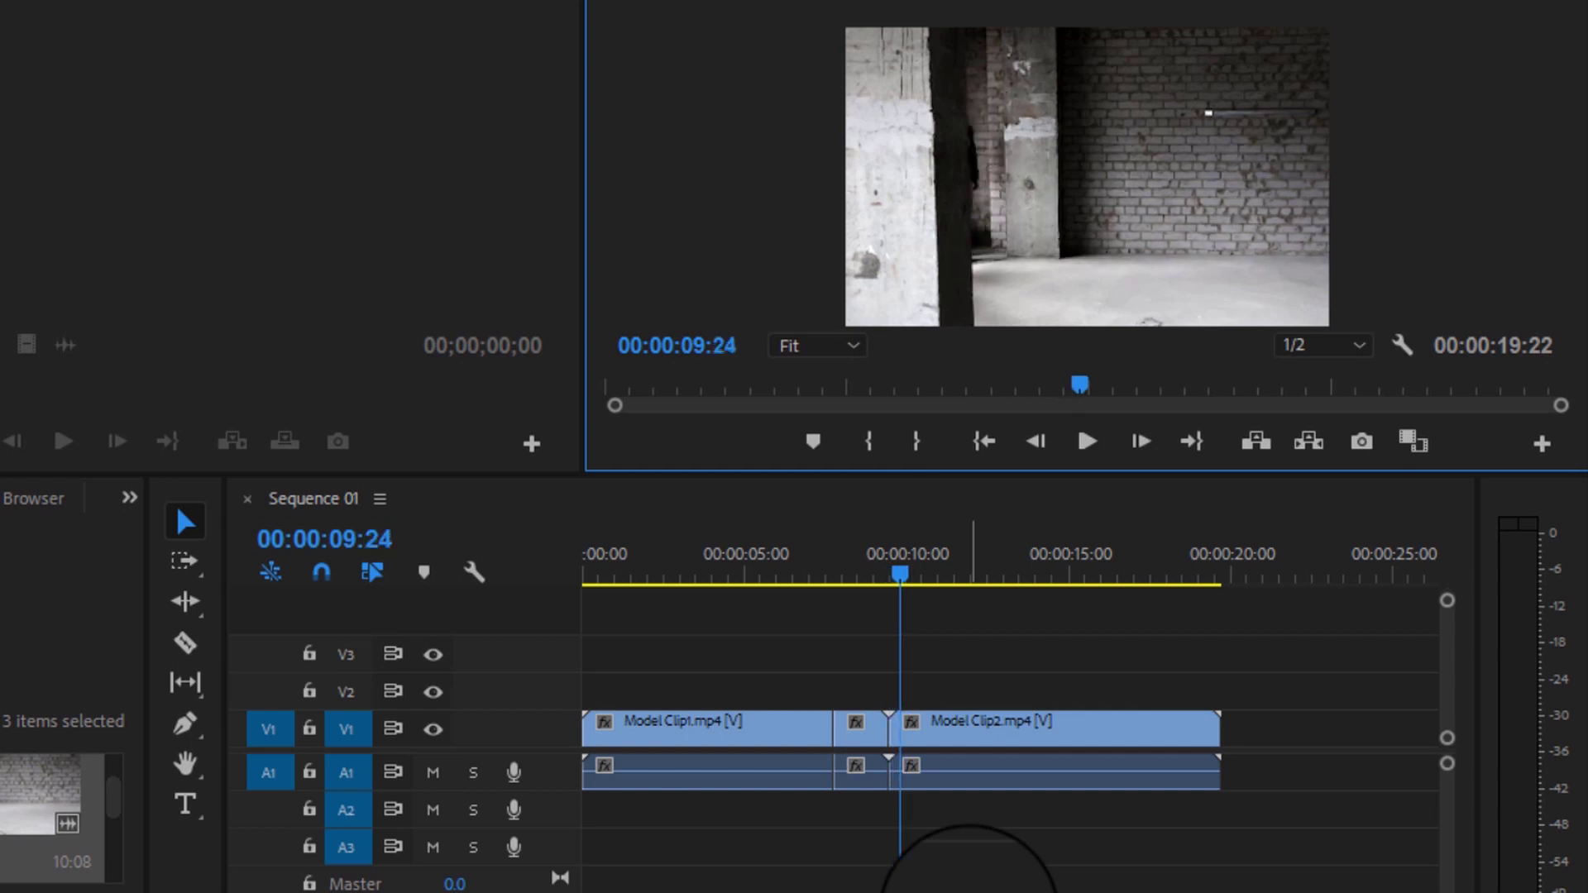
pyautogui.hotkey('shift', 'Right')
pyautogui.hotkey('shift', 'Right')
pyautogui.hotkey('shift', 'Right')
pyautogui.hotkey('shift', 'Right')
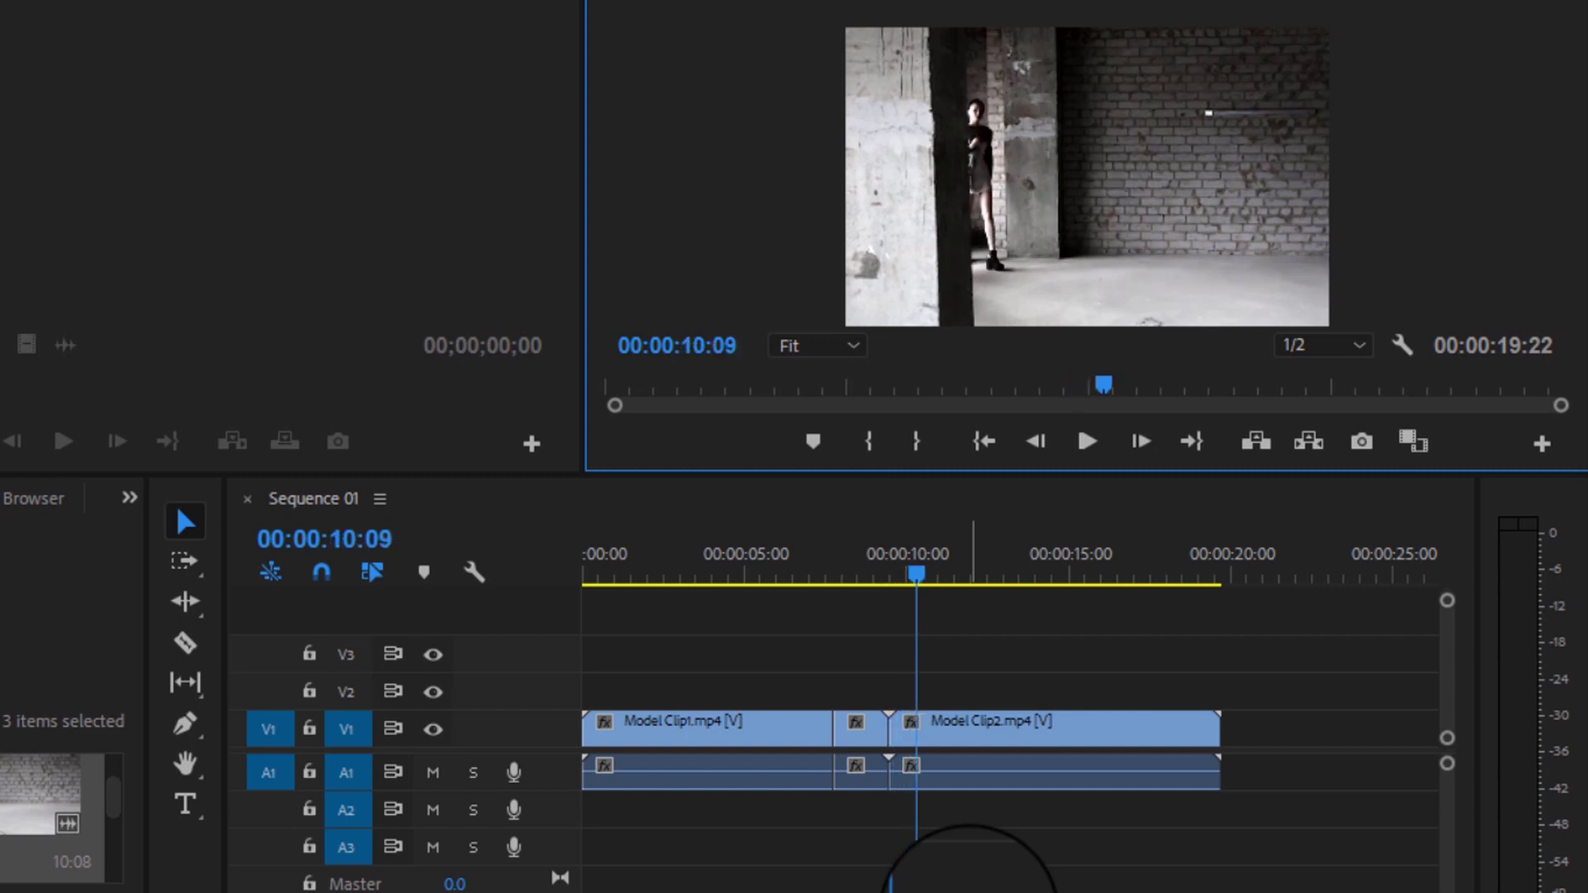
pyautogui.hotkey('shift', 'Right')
pyautogui.hotkey('shift', 'Right')
pyautogui.hotkey('shift', 'Right')
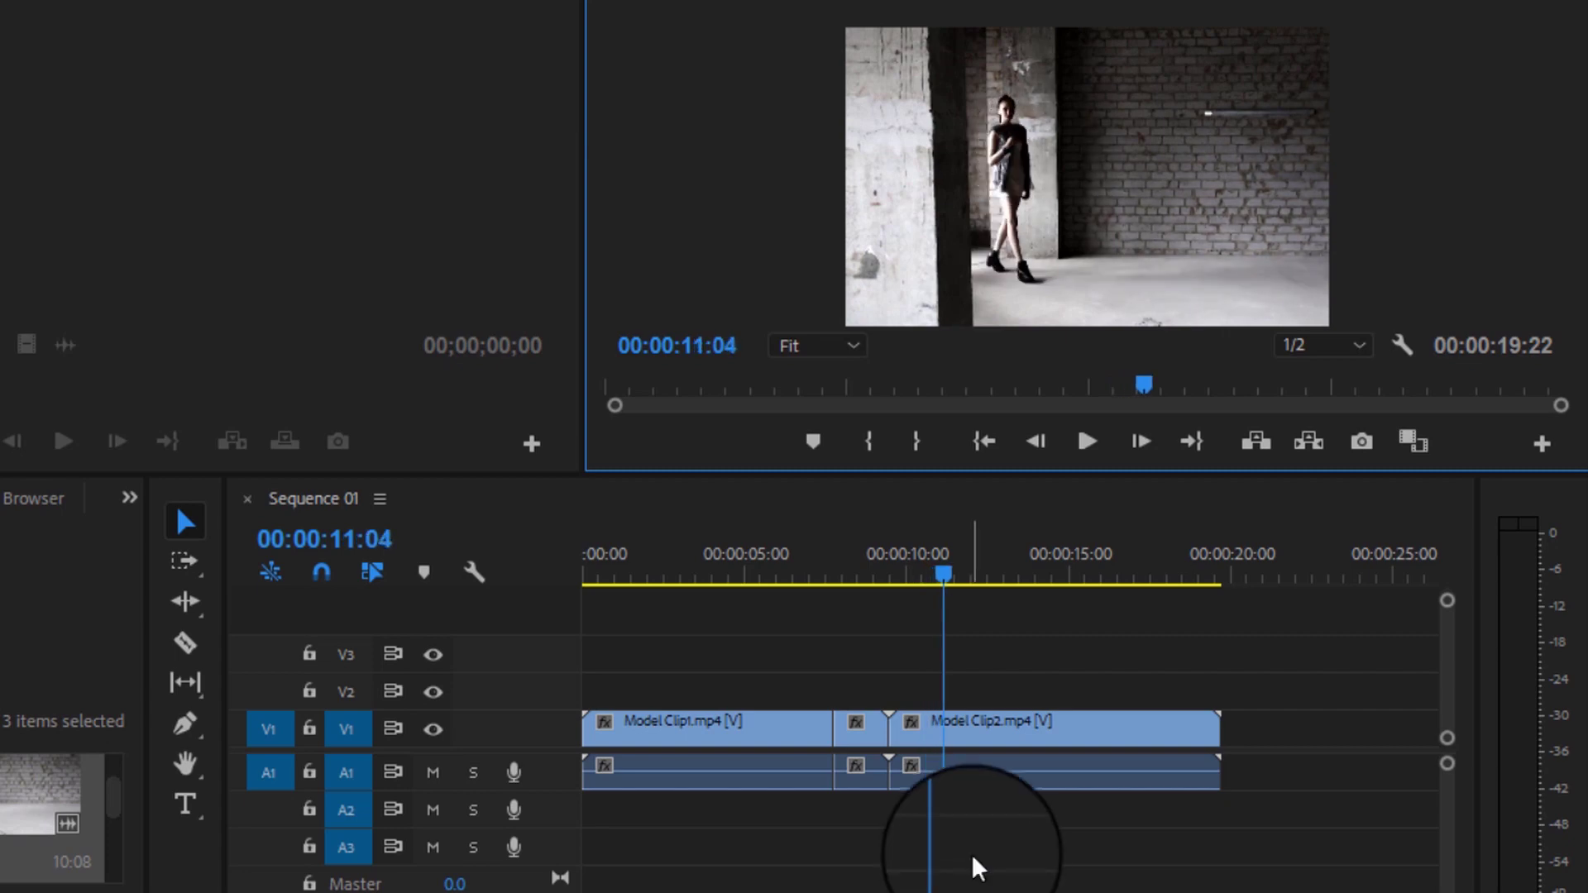
pyautogui.click(184, 643)
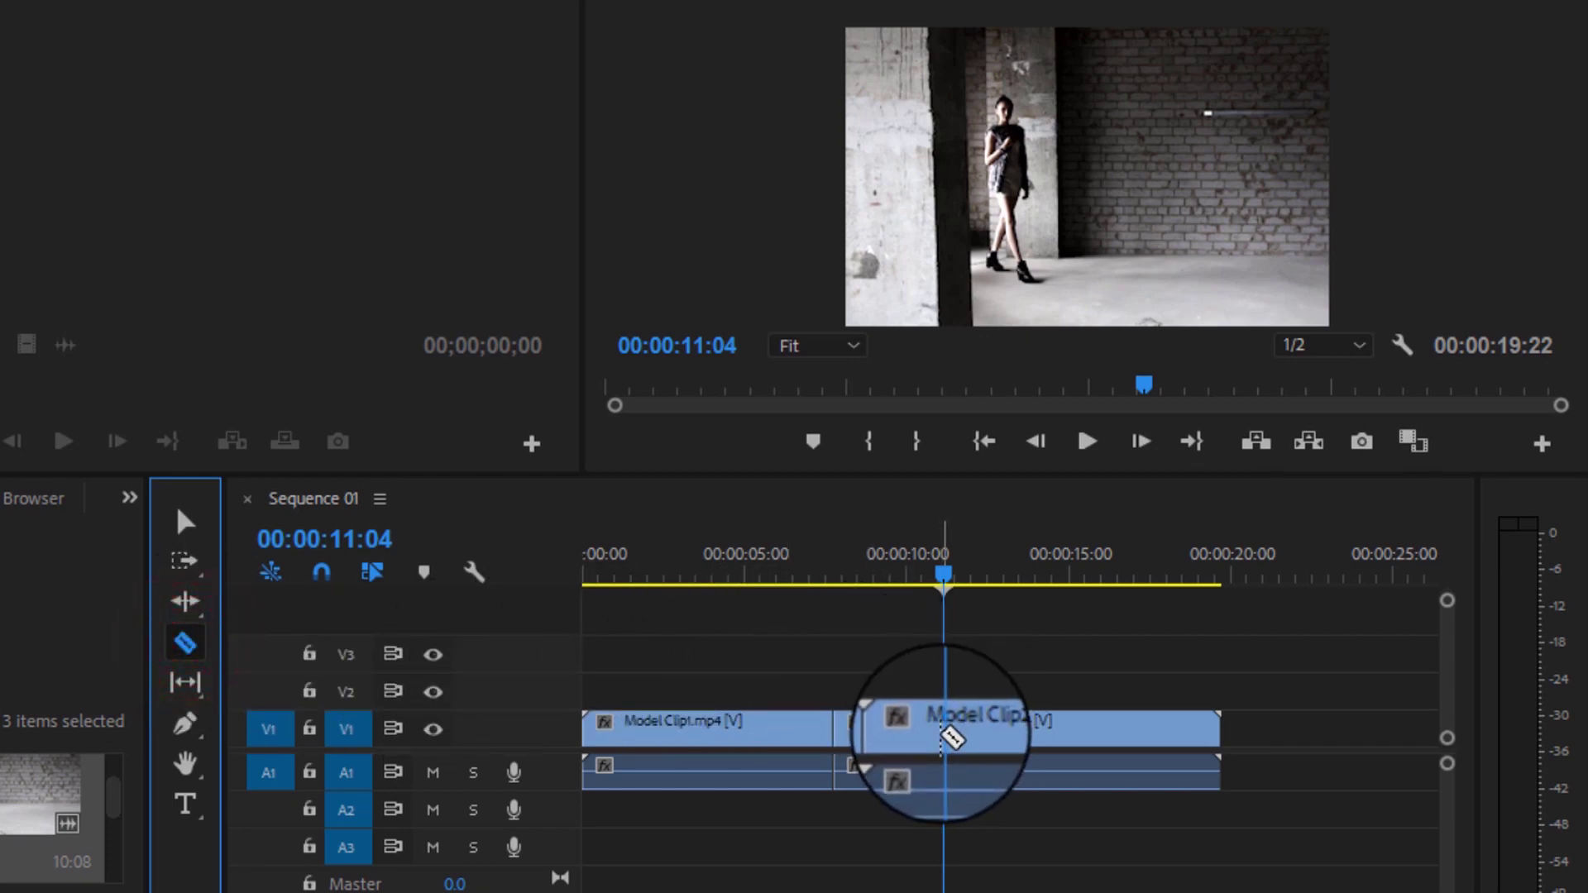
pyautogui.click(944, 732)
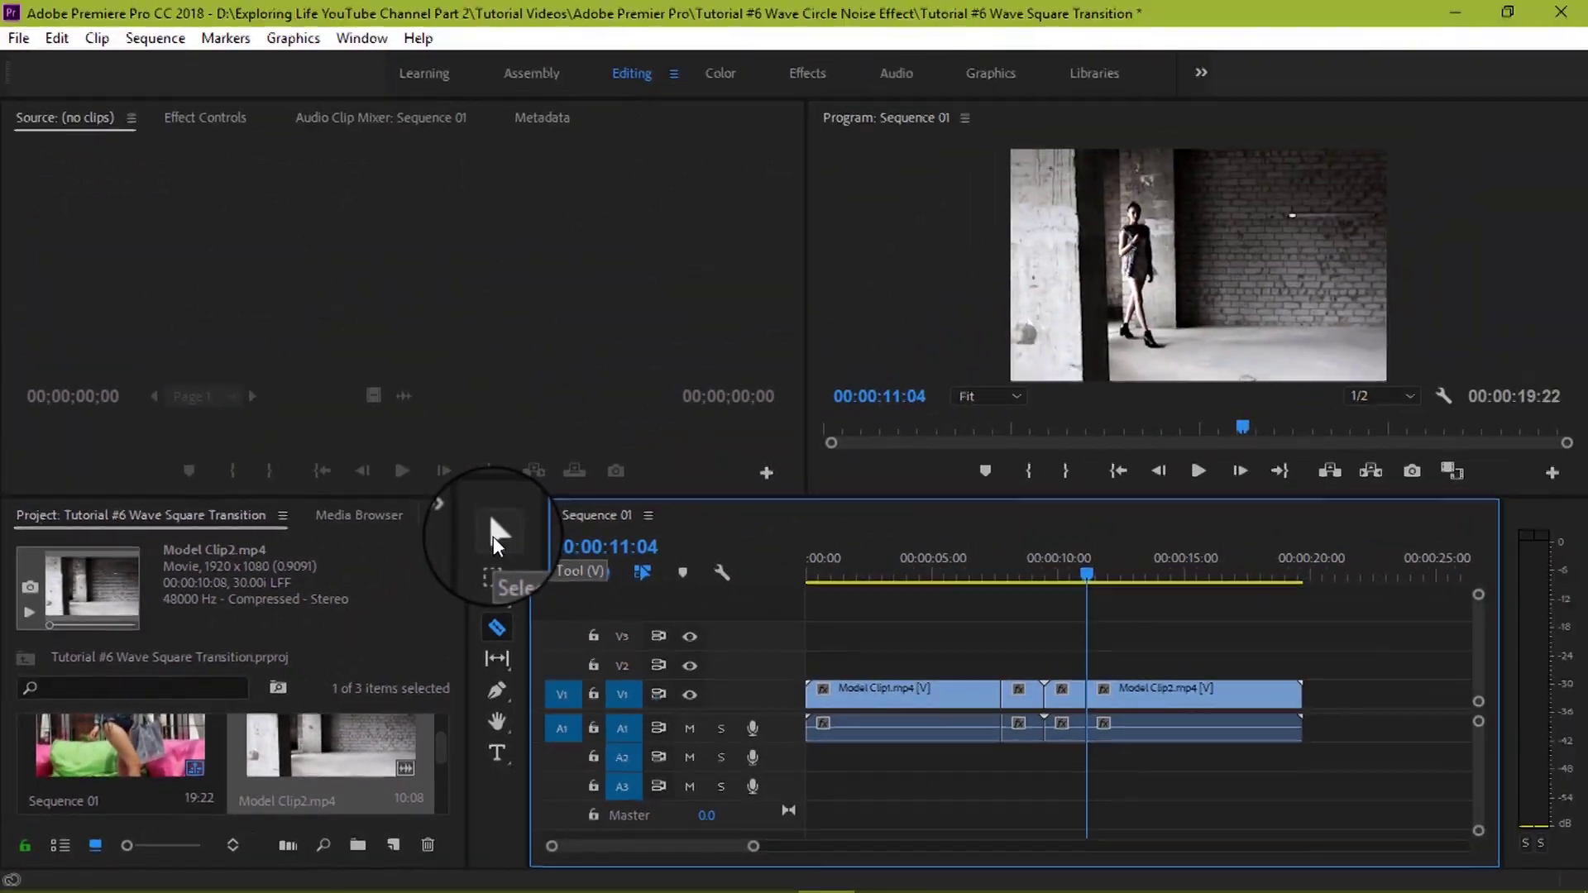
pyautogui.click(495, 535)
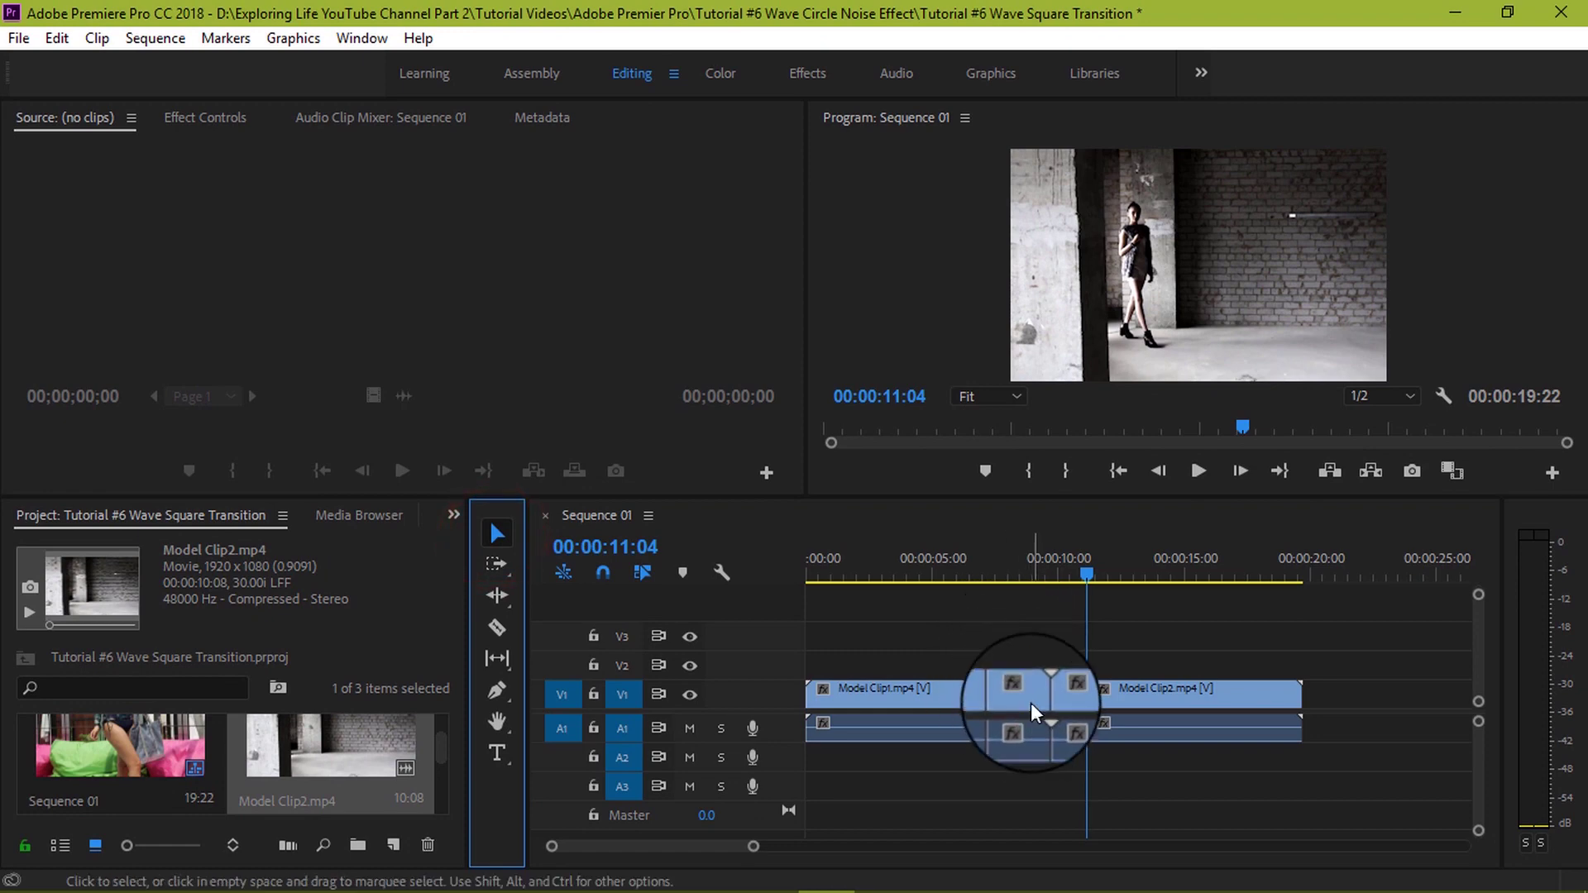
# Step: With Model Clip1 selected at 00:00:08:24, show Effects and search 'Wave Warp' under Distort
pyautogui.moveTo(1086, 574); pyautogui.dragTo(1032, 579)
pyautogui.click(966, 700)
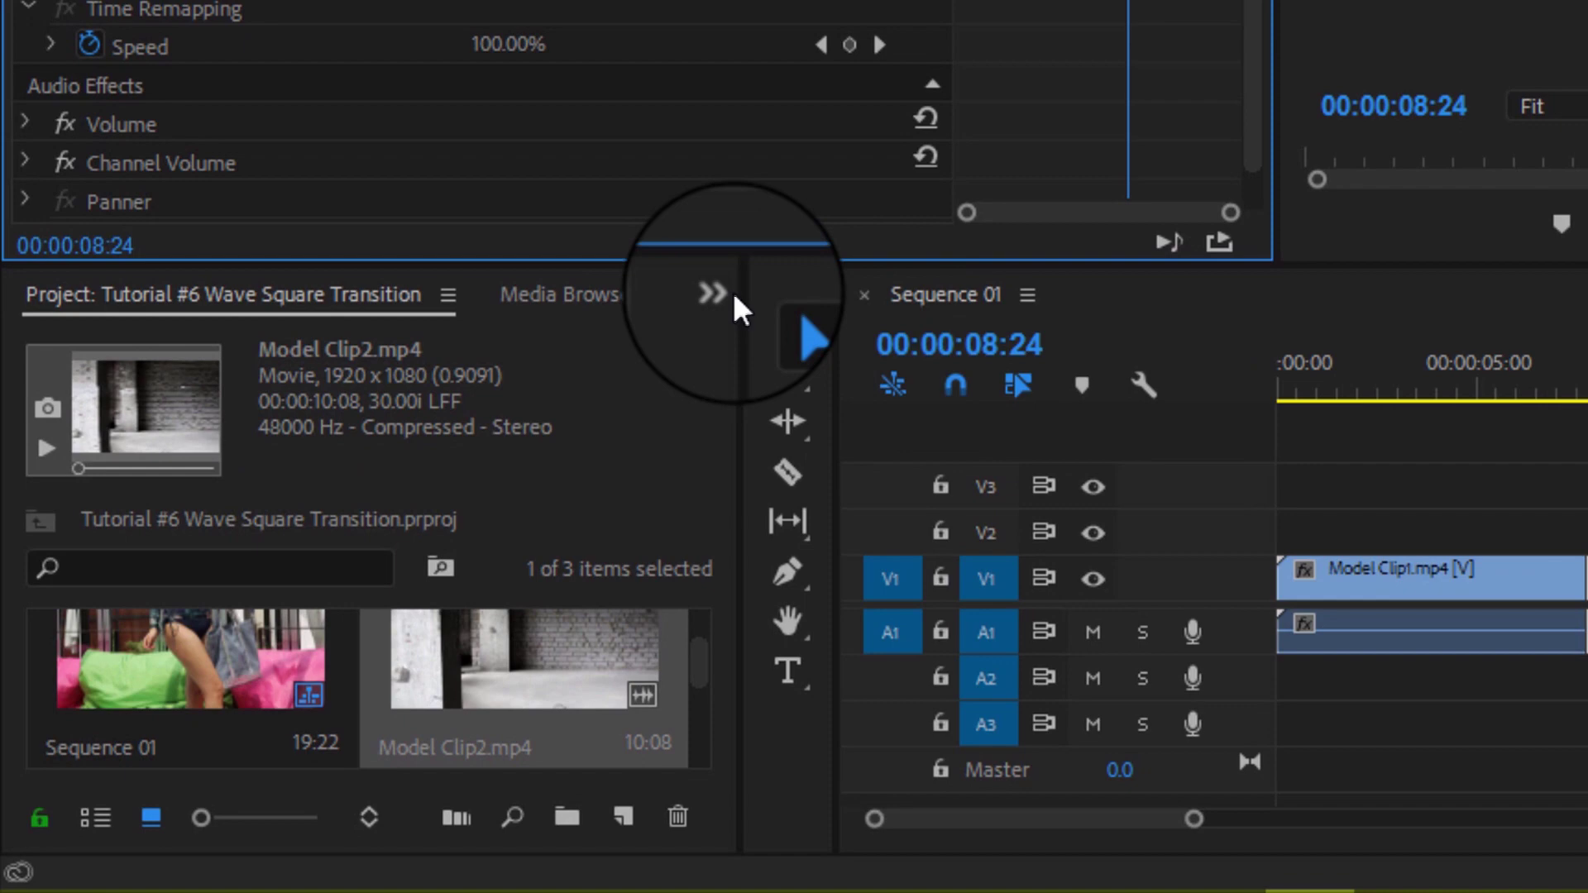
pyautogui.click(719, 294)
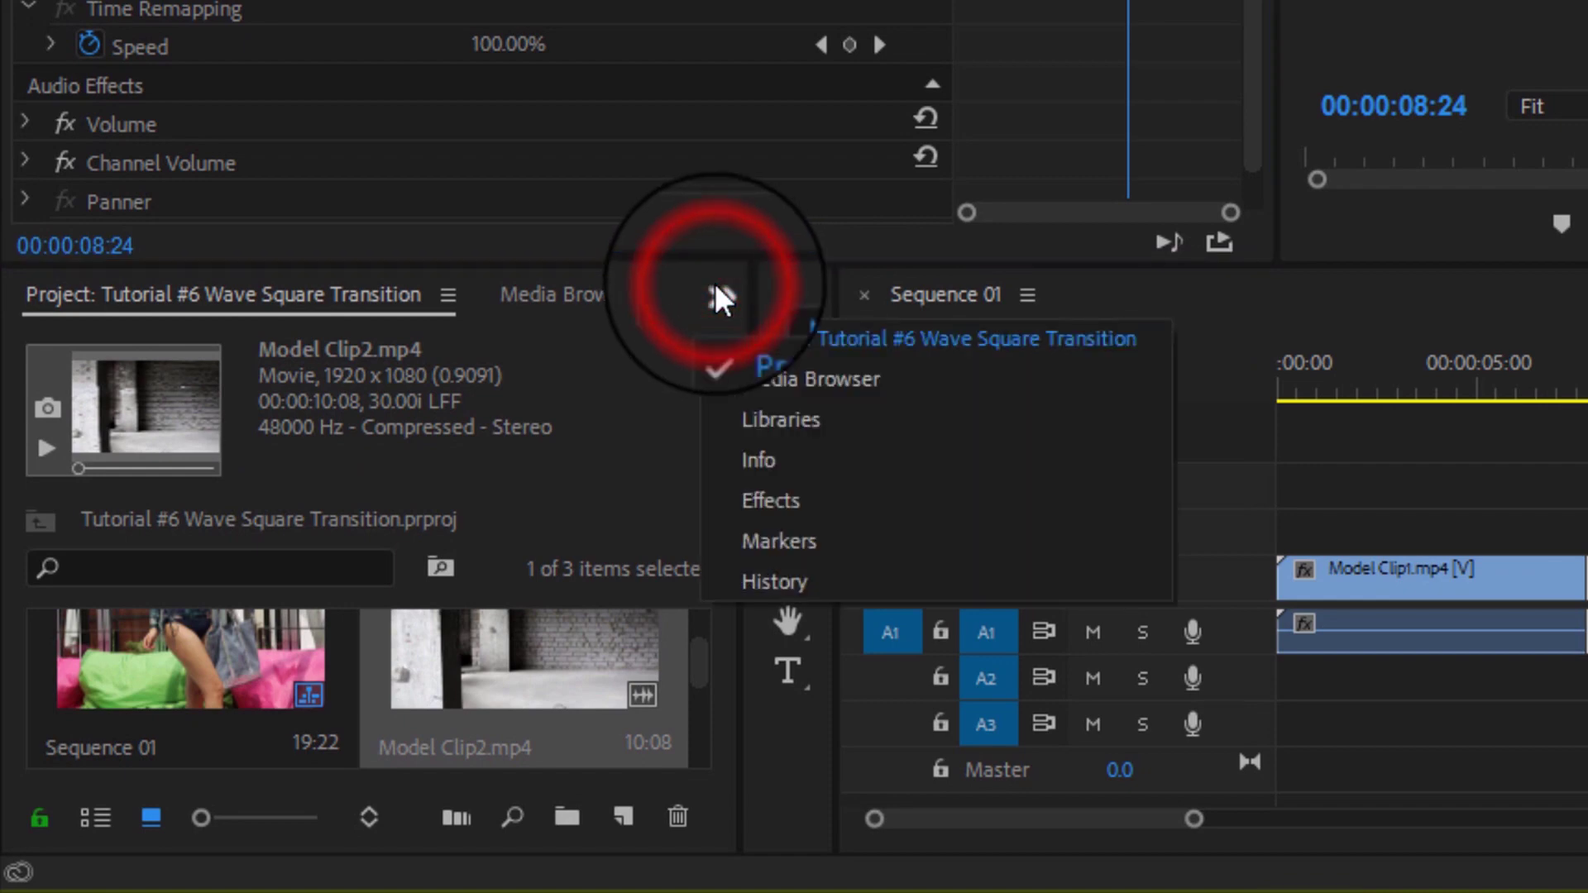
pyautogui.click(766, 488)
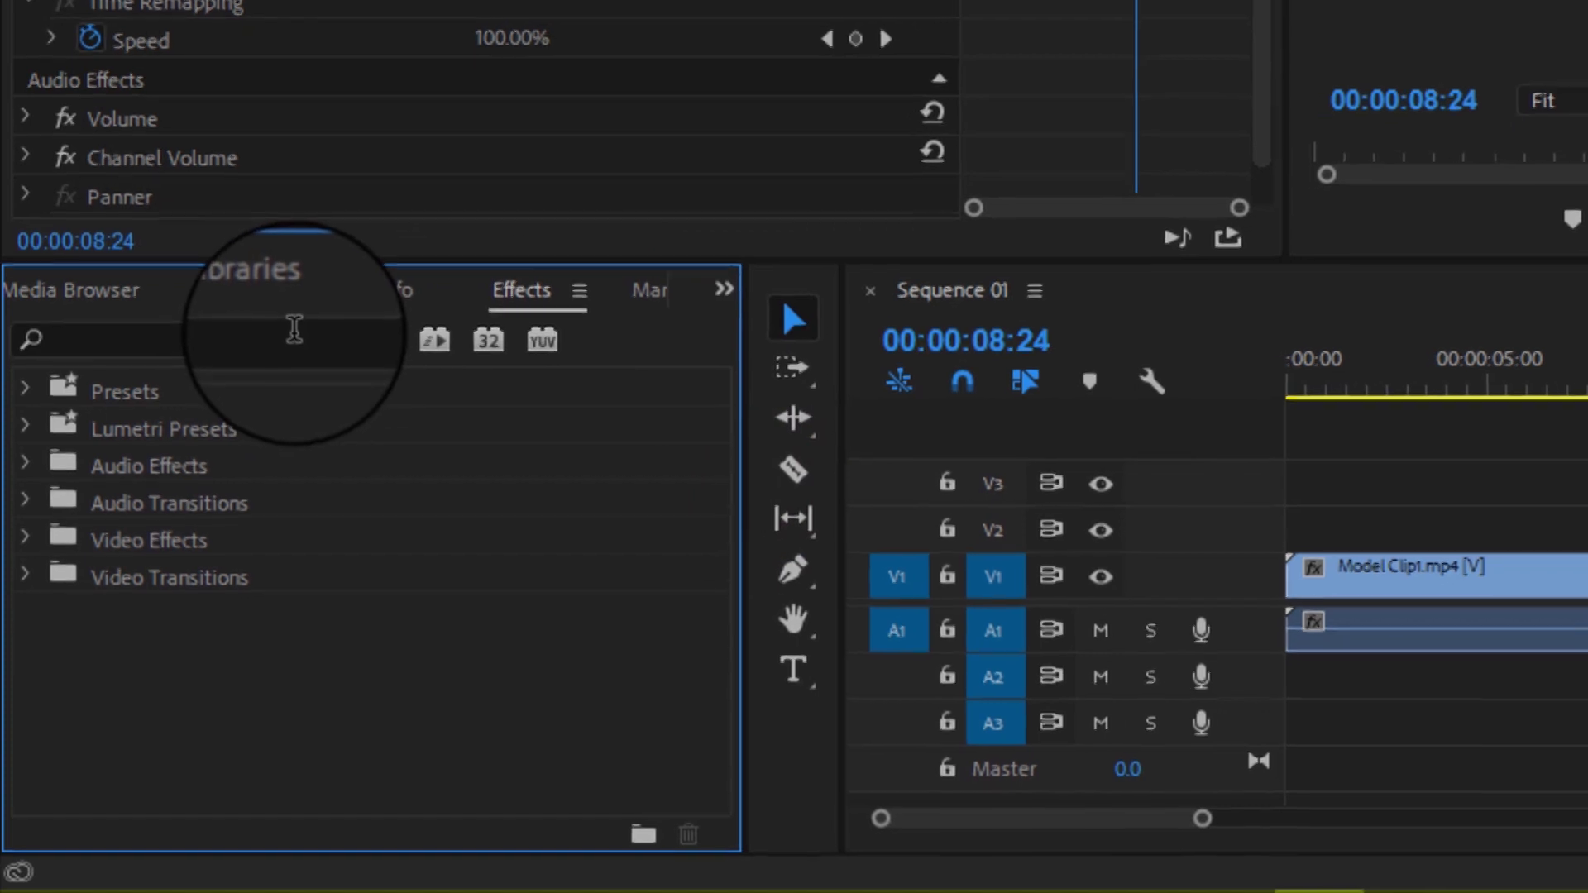
pyautogui.click(288, 336)
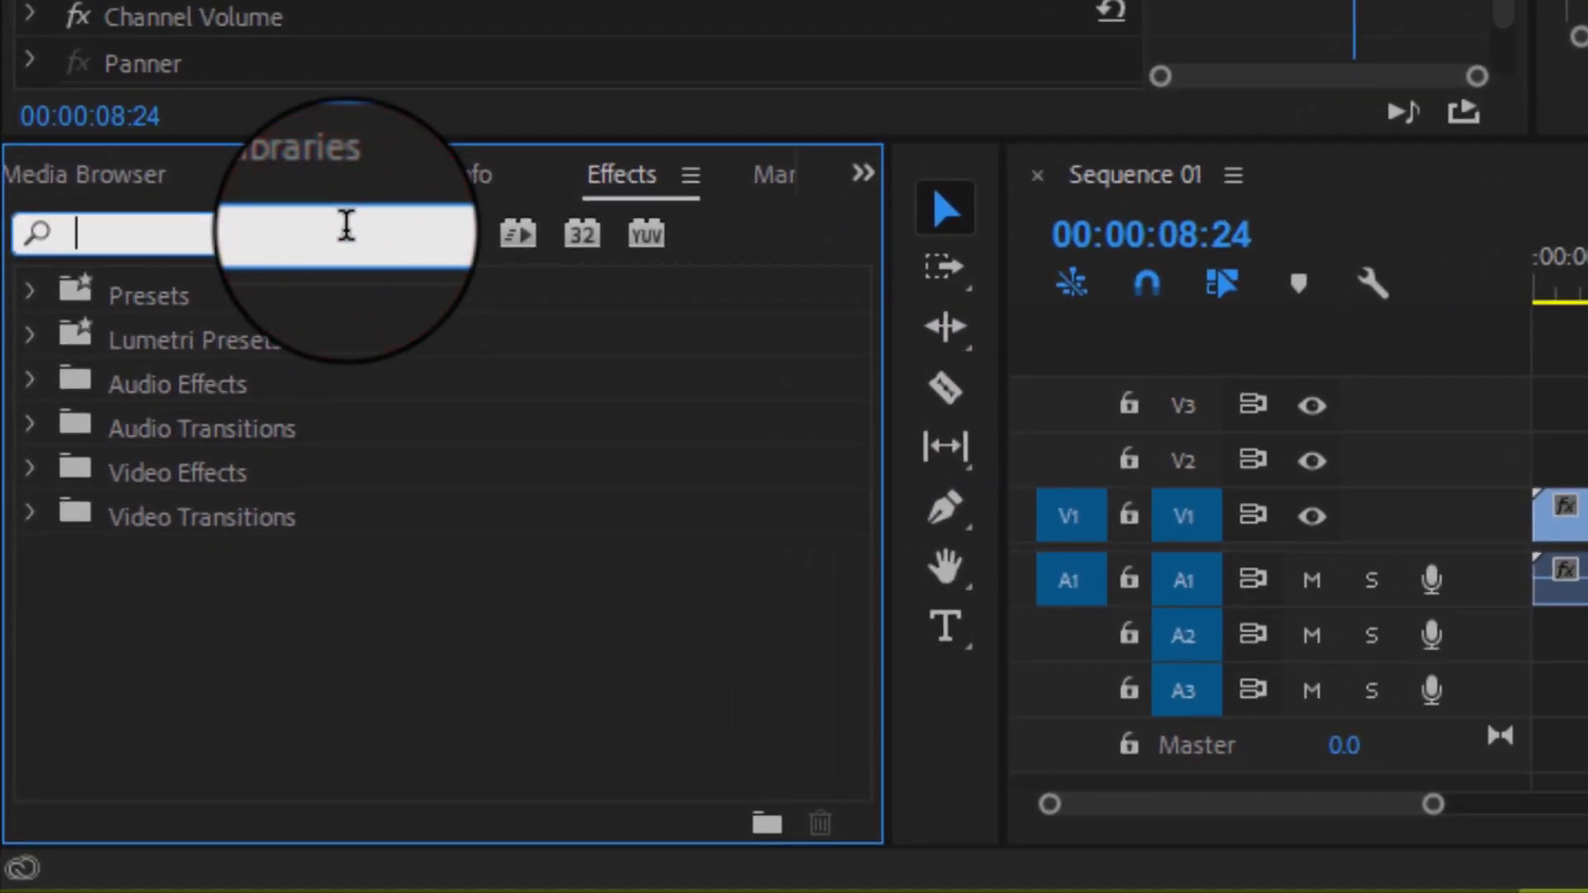
pyautogui.write('wva')
pyautogui.press('BackSpace')
pyautogui.press('BackSpace')
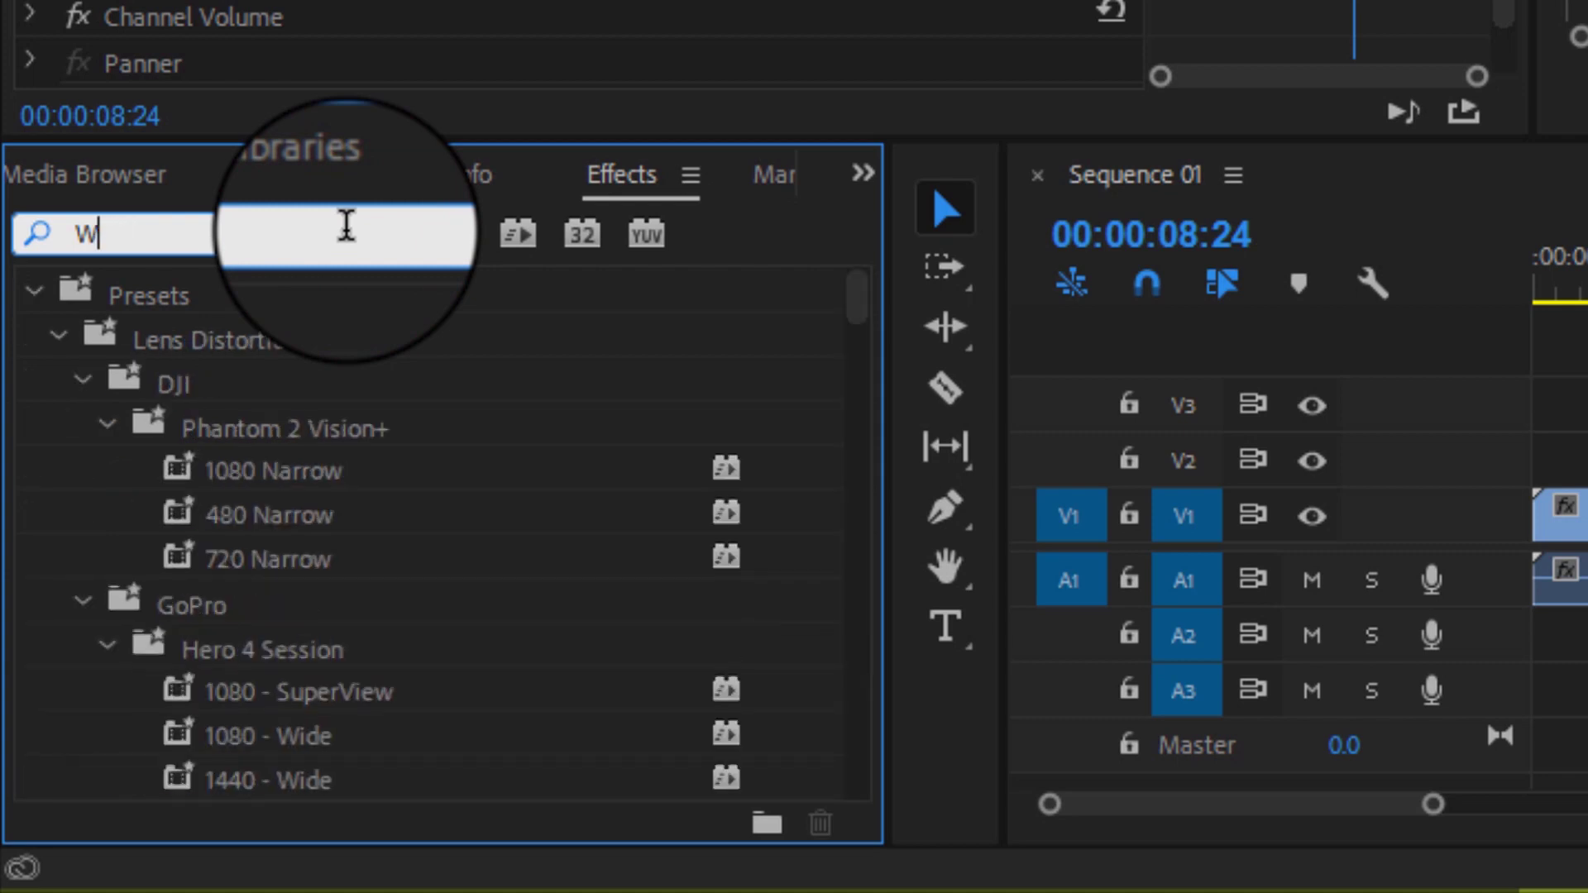
pyautogui.write('ave')
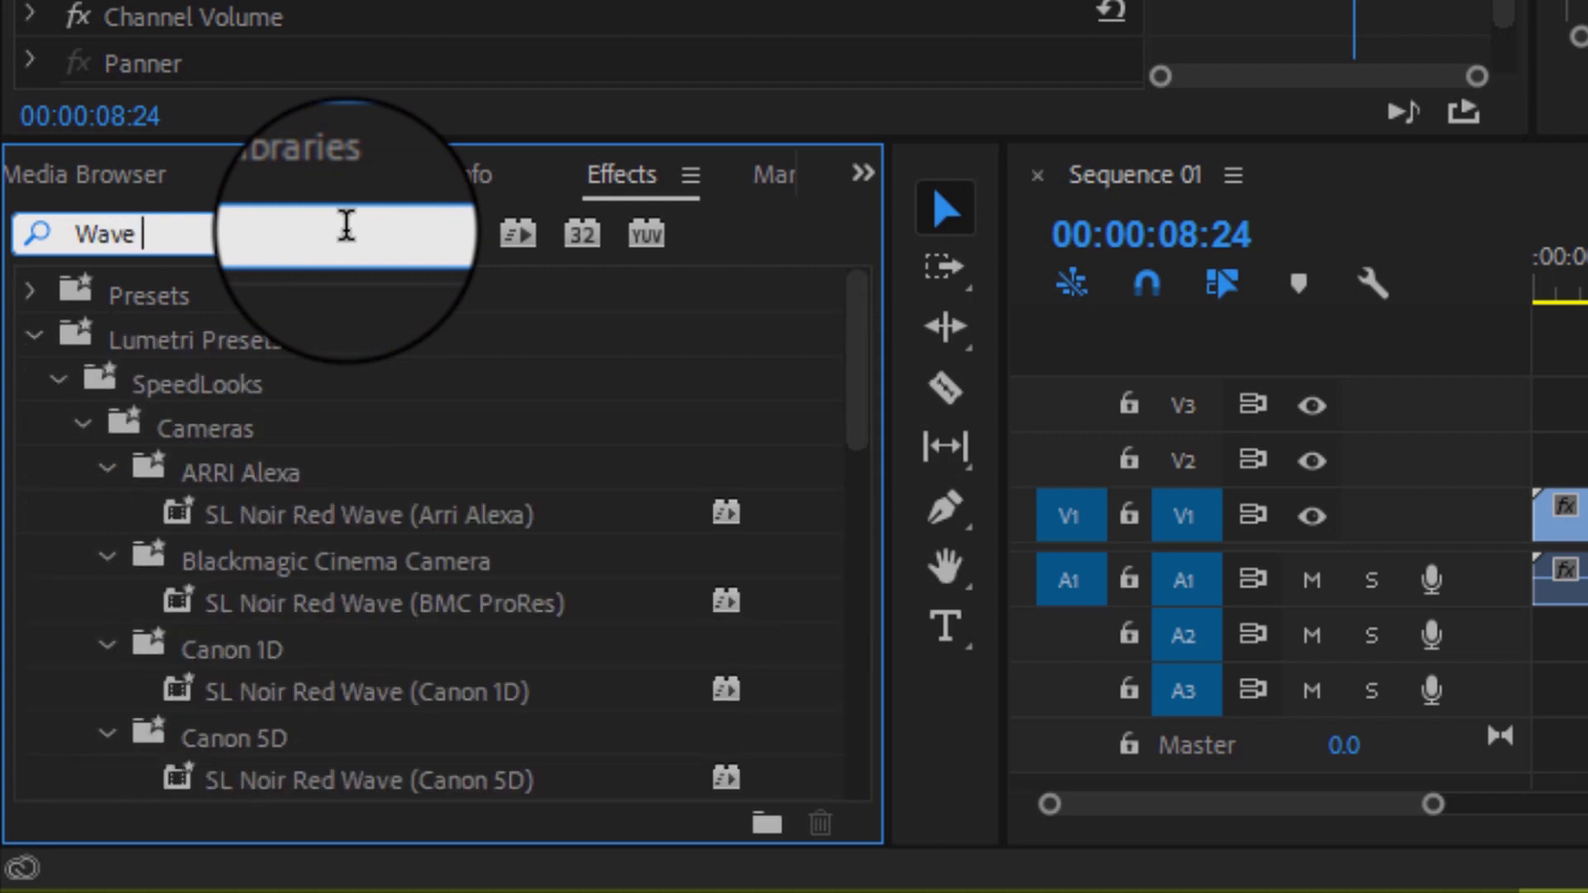
pyautogui.write(' Warp')
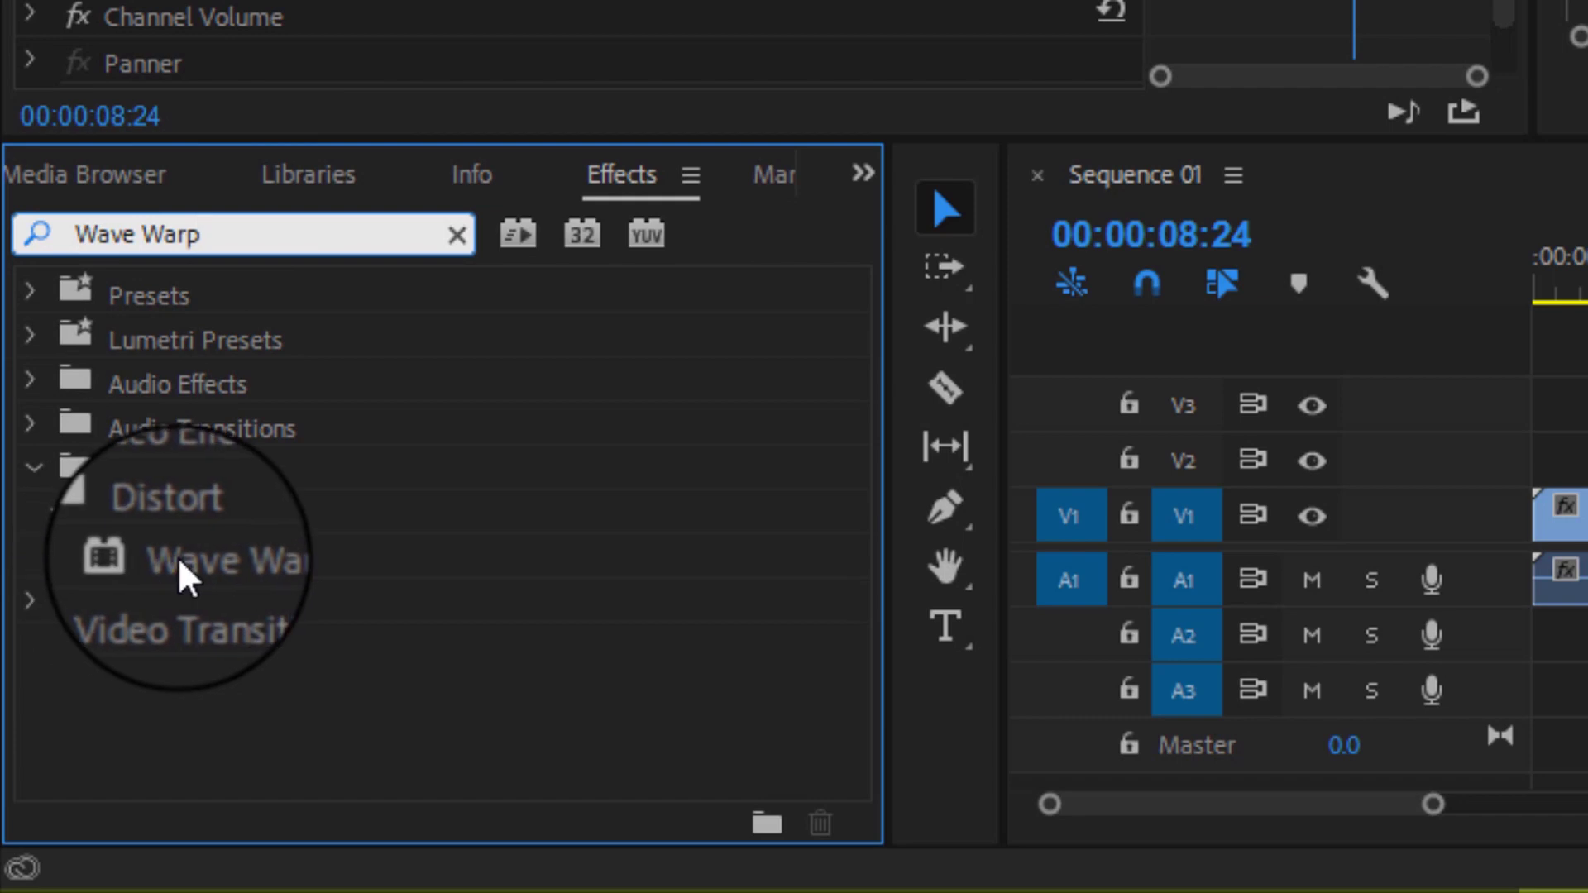
pyautogui.click(189, 579)
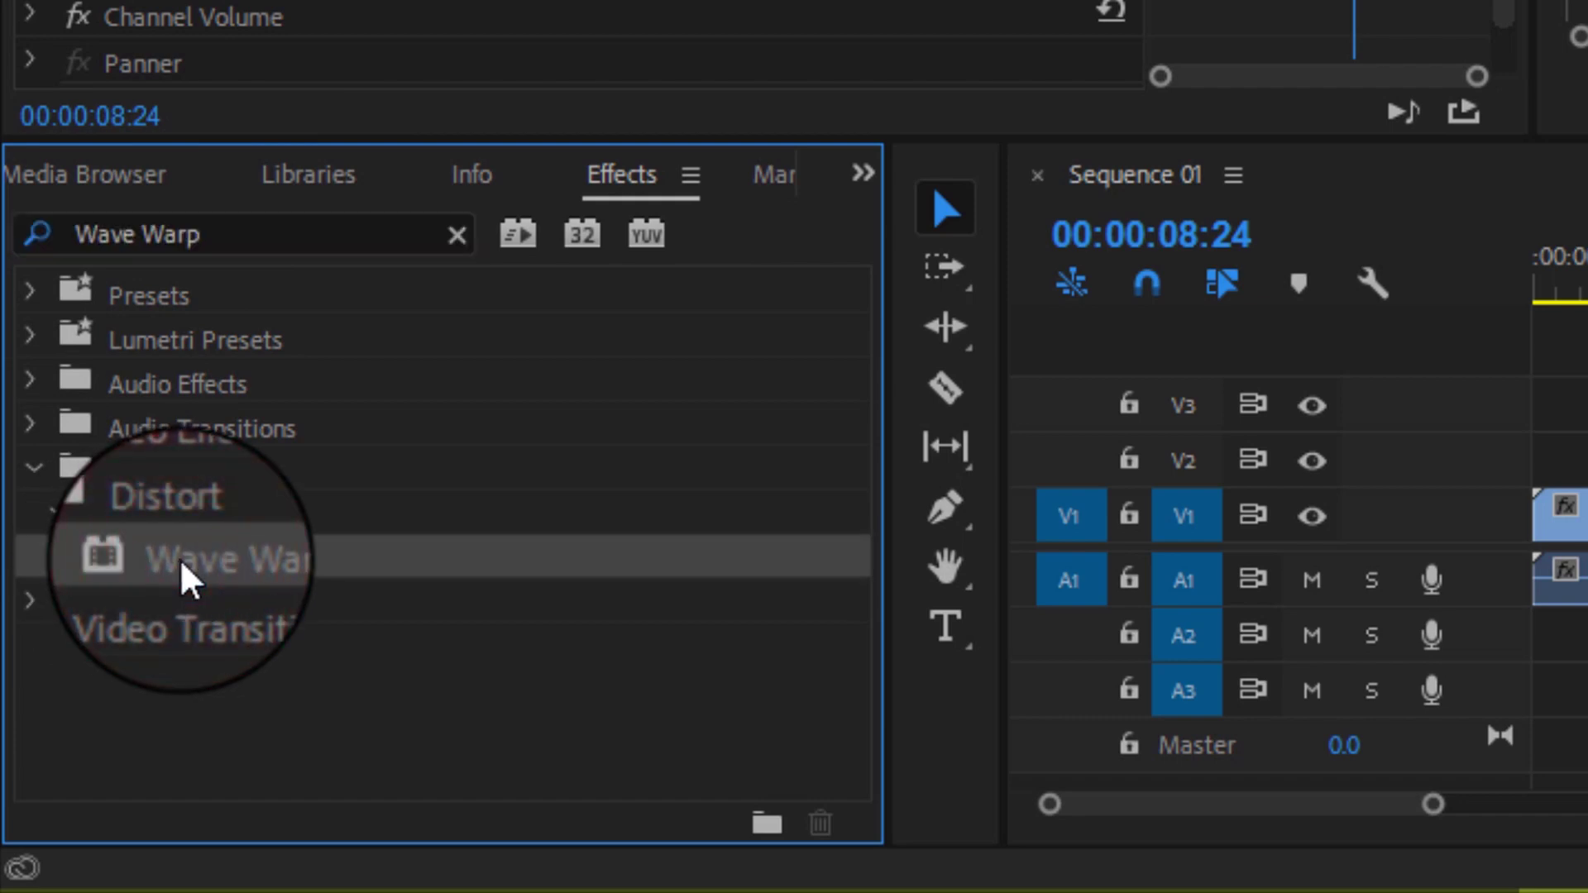
# Step: Apply Wave Warp to the first slice and set its Wave Type to Square
pyautogui.moveTo(189, 579); pyautogui.dragTo(463, 481)
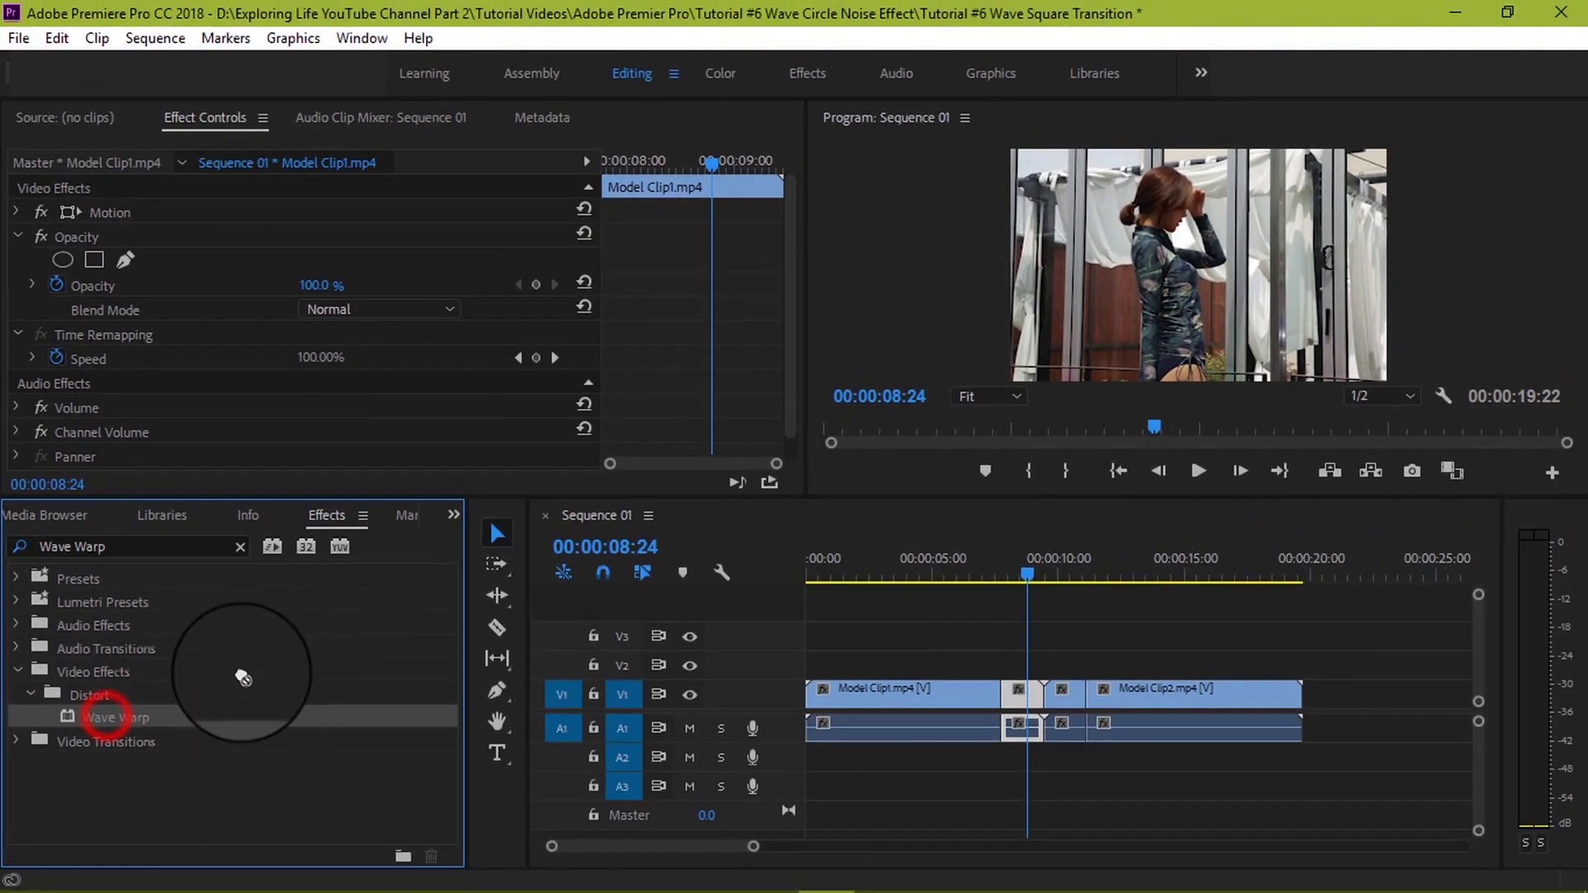
pyautogui.moveTo(242, 677); pyautogui.dragTo(1023, 710)
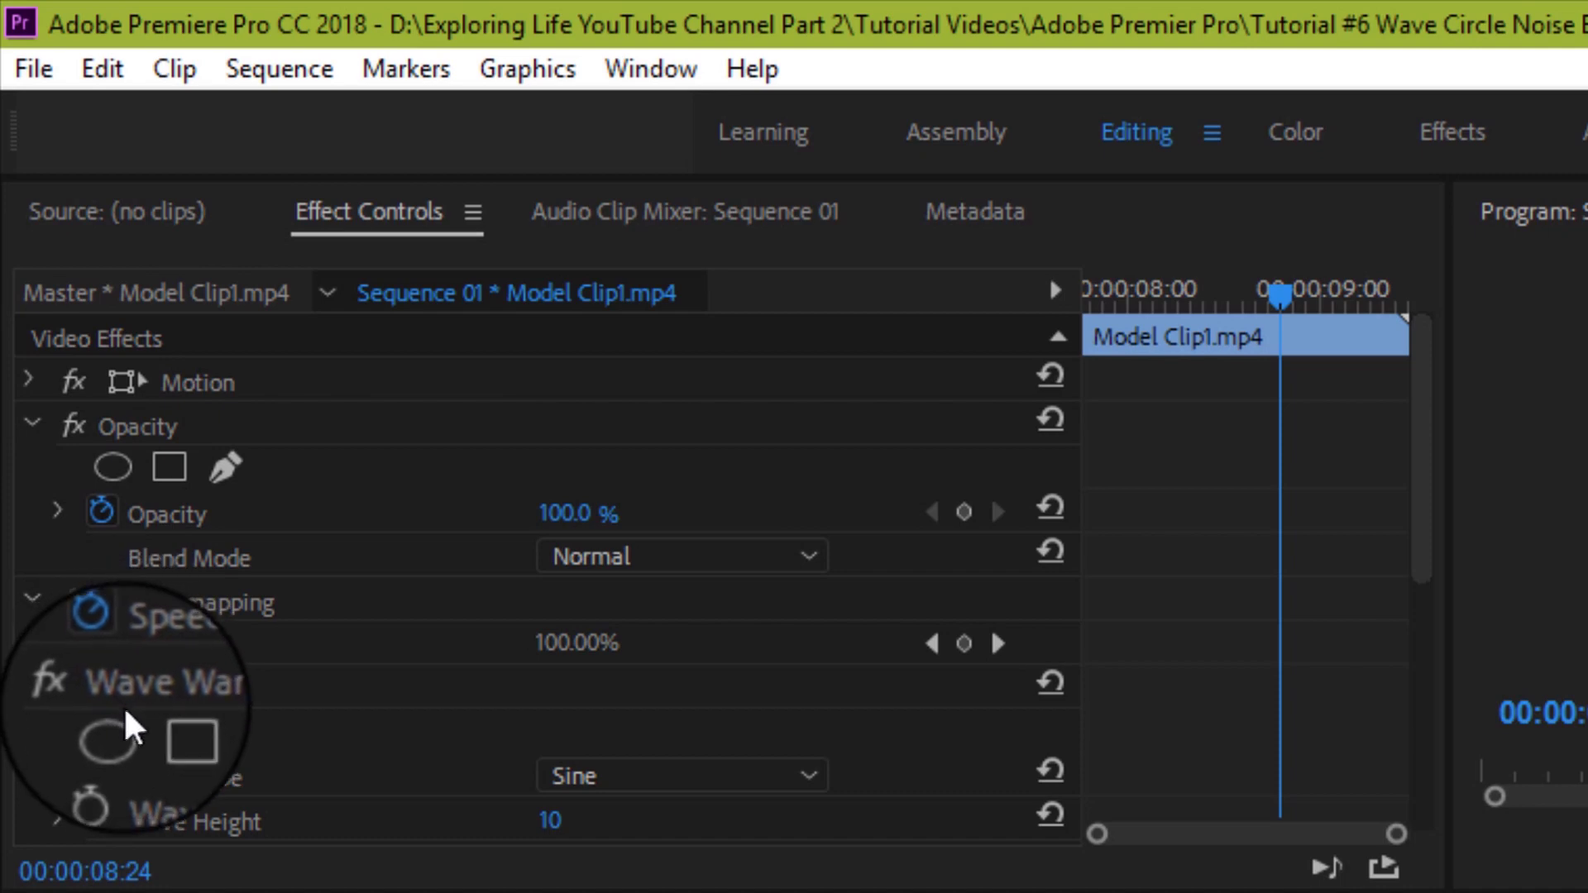
pyautogui.scroll(-3, 396, 641)
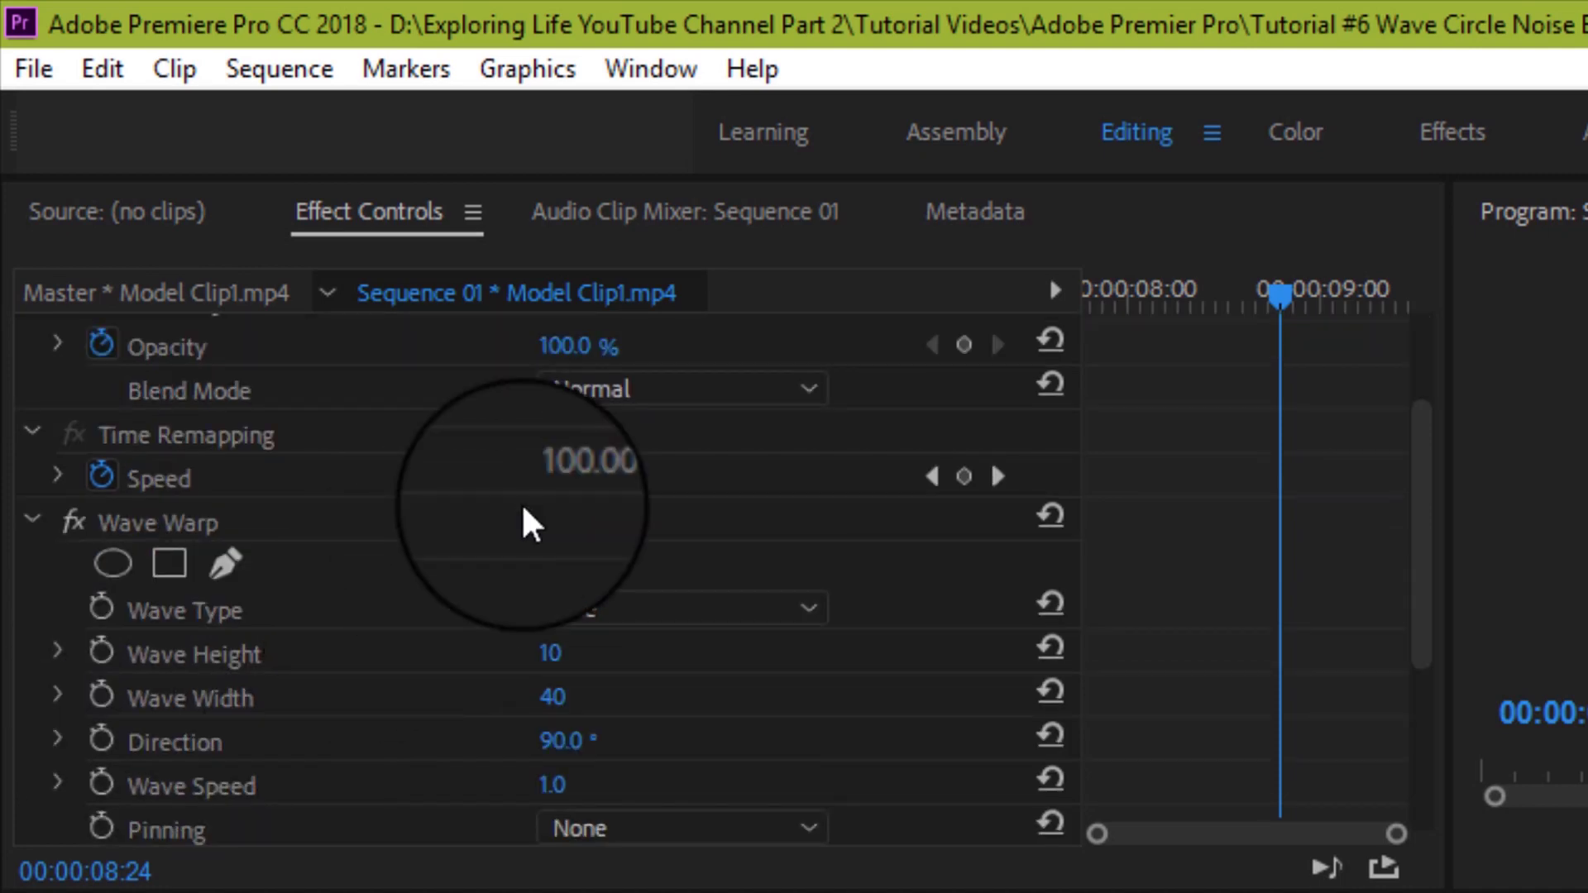
pyautogui.click(812, 612)
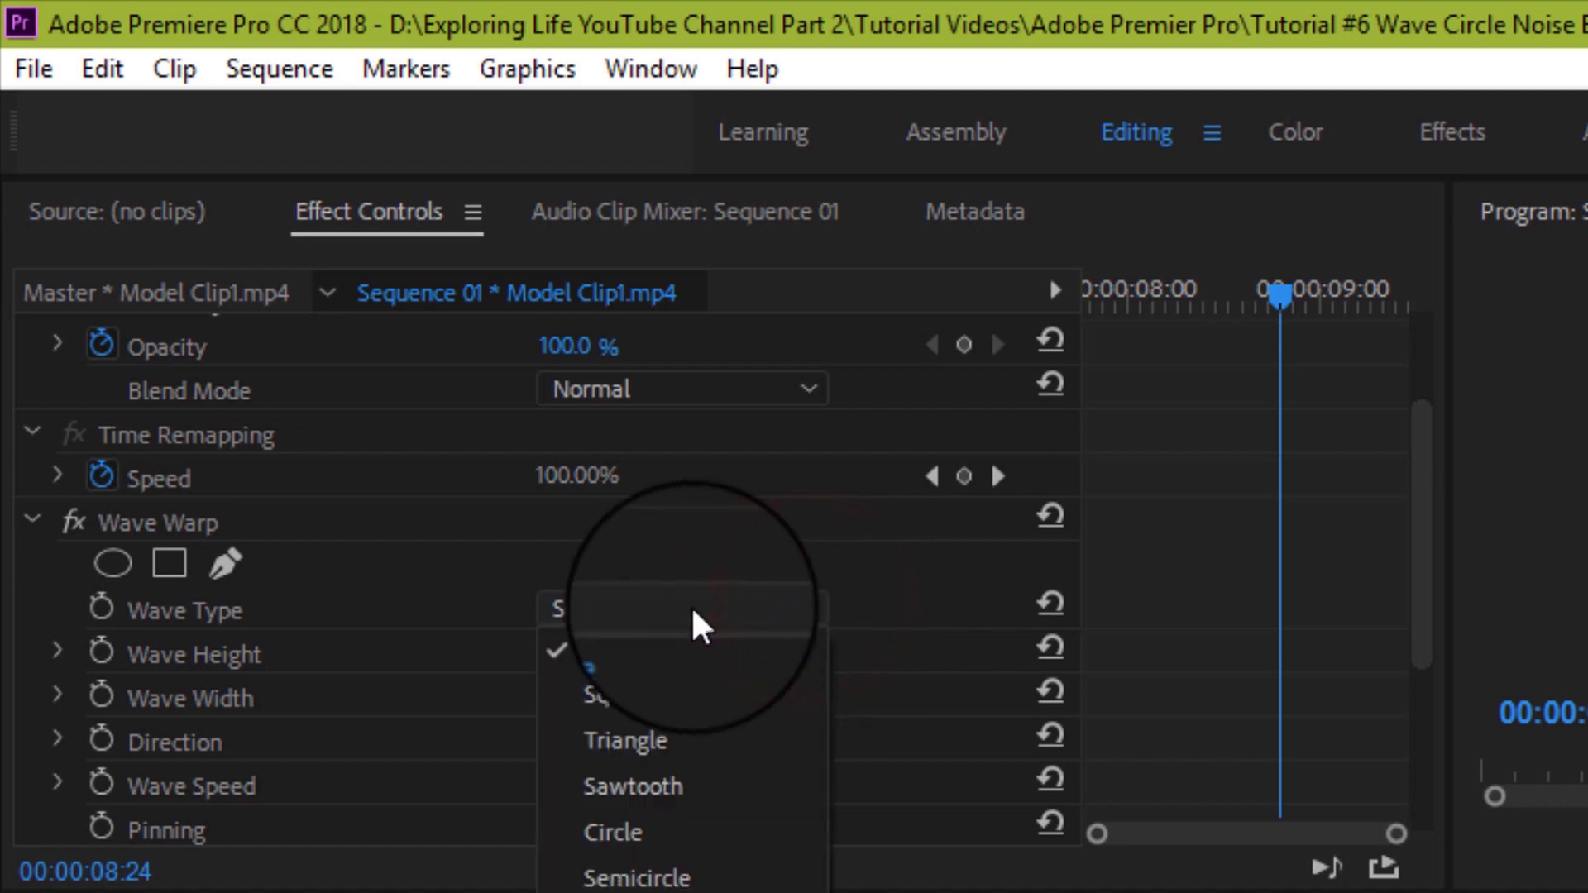
pyautogui.click(630, 695)
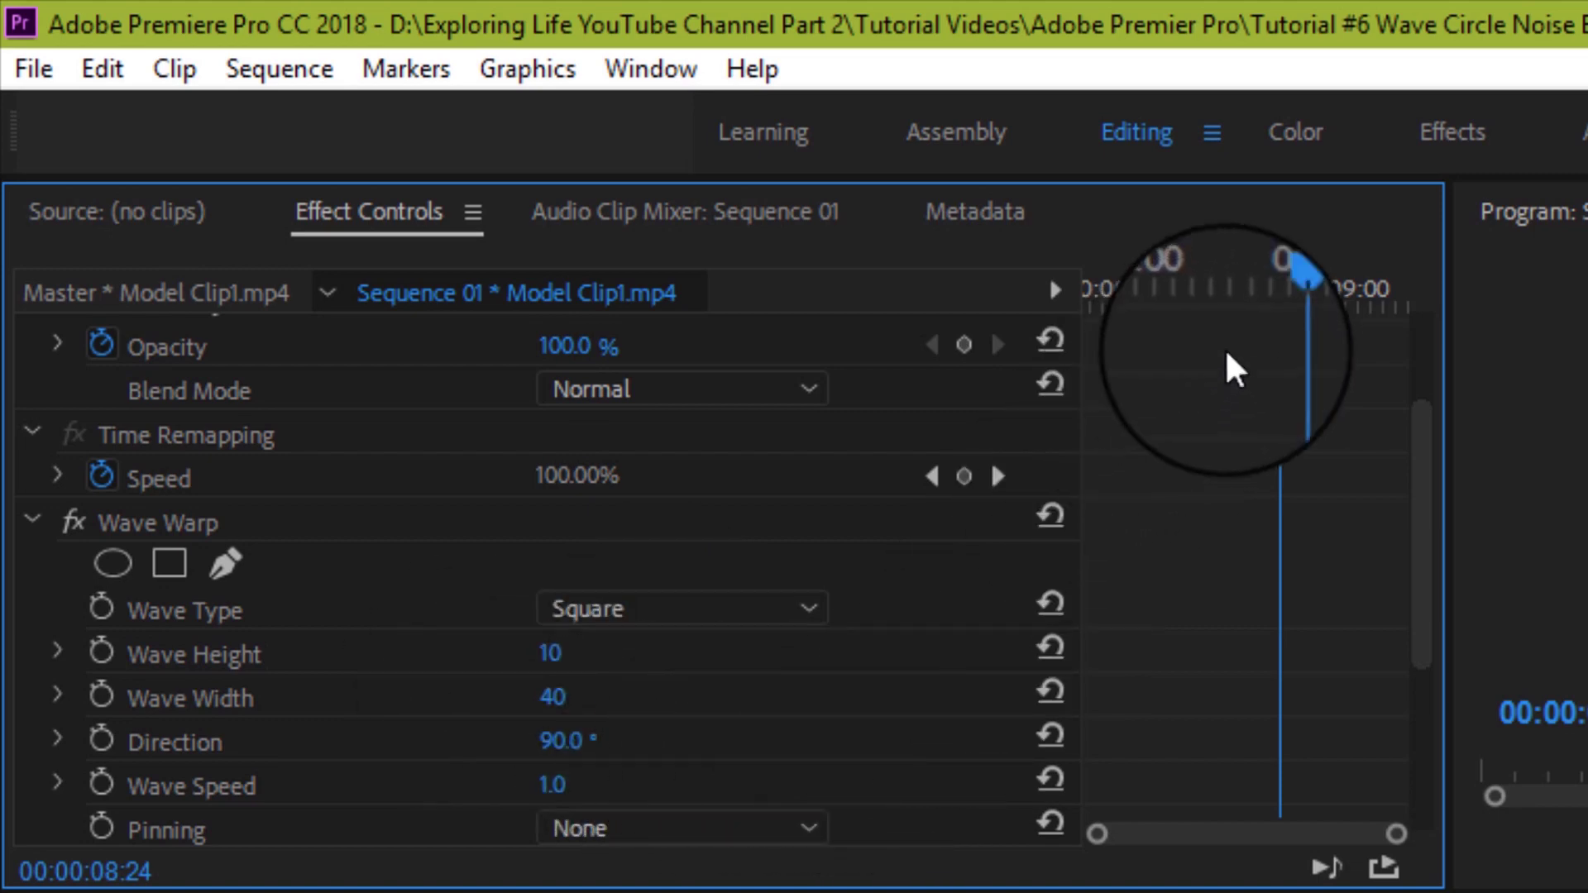
# Step: At 00:00:07:23, set Wave Width to 1000 and keyframe Wave Height and Wave Width
pyautogui.moveTo(1282, 293); pyautogui.dragTo(1079, 273)
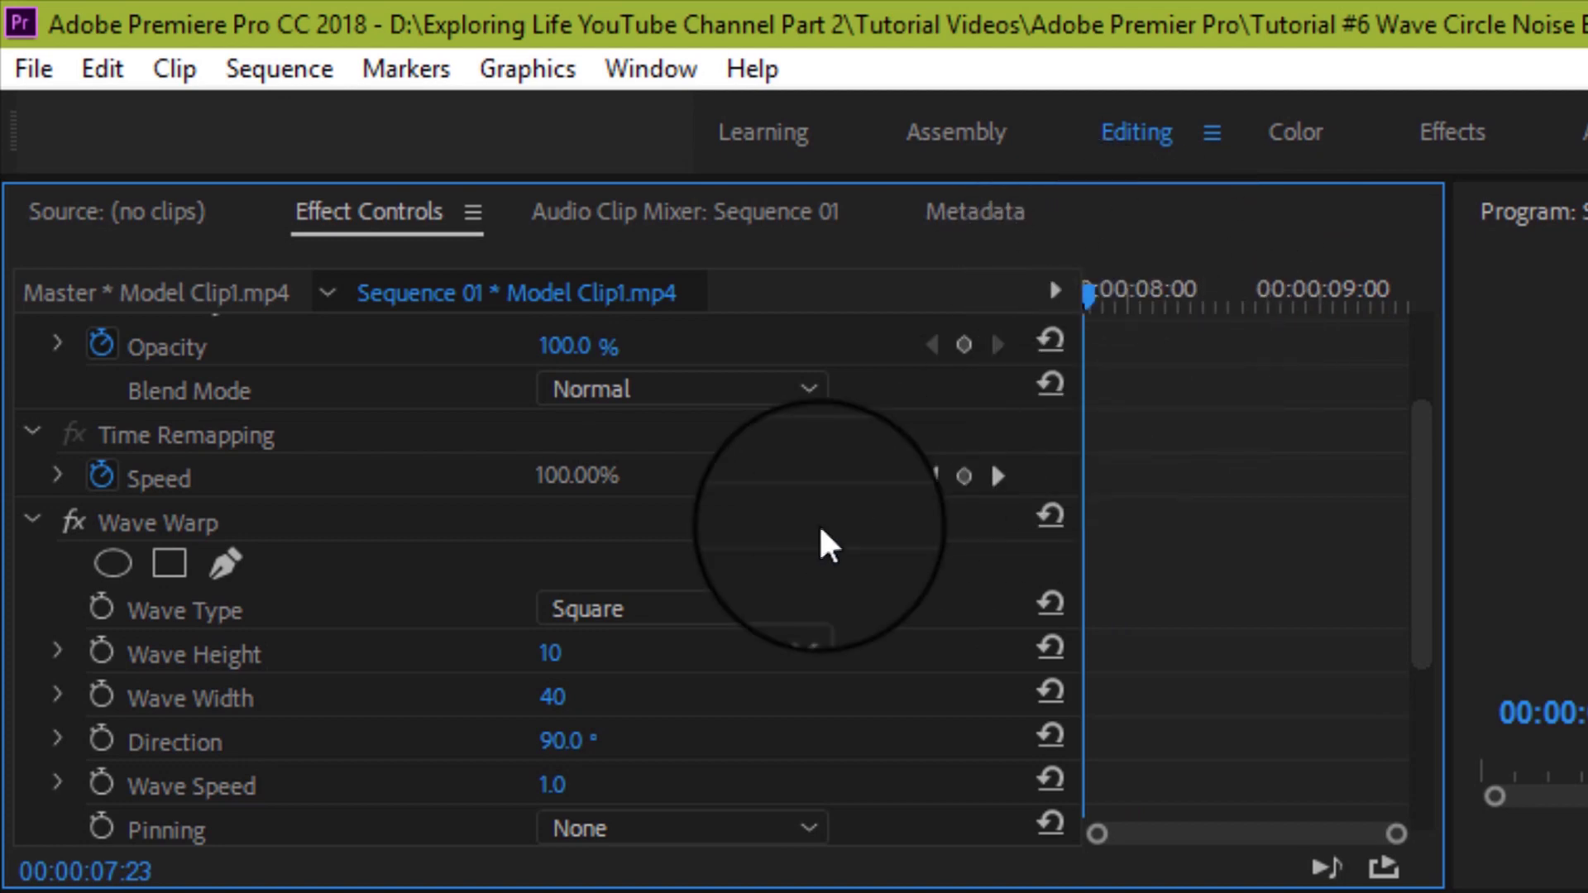
pyautogui.click(551, 655)
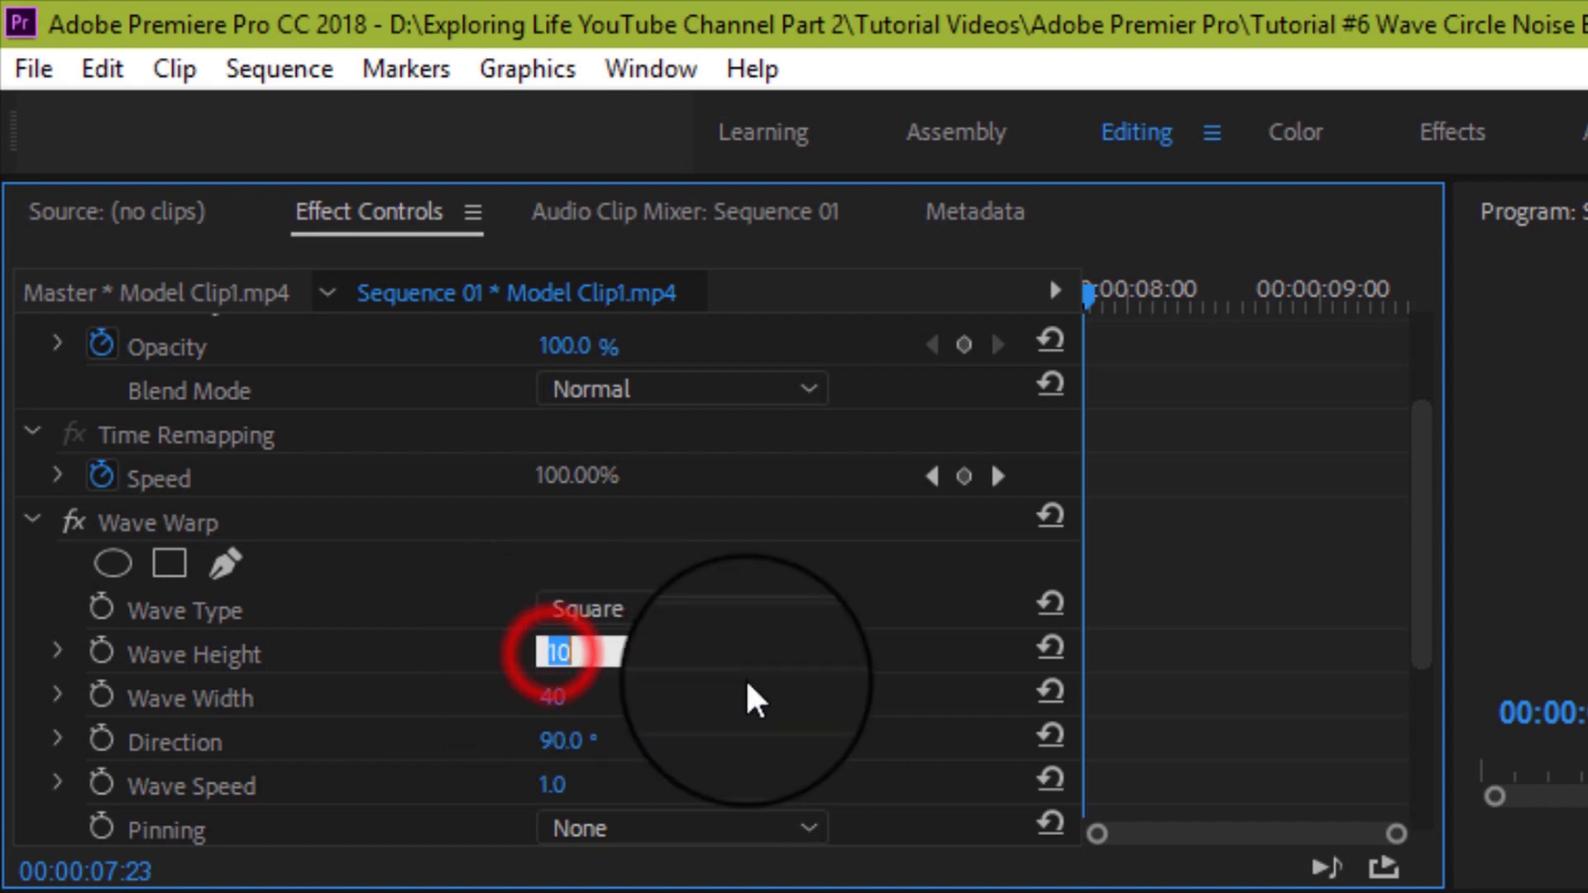
pyautogui.click(548, 700)
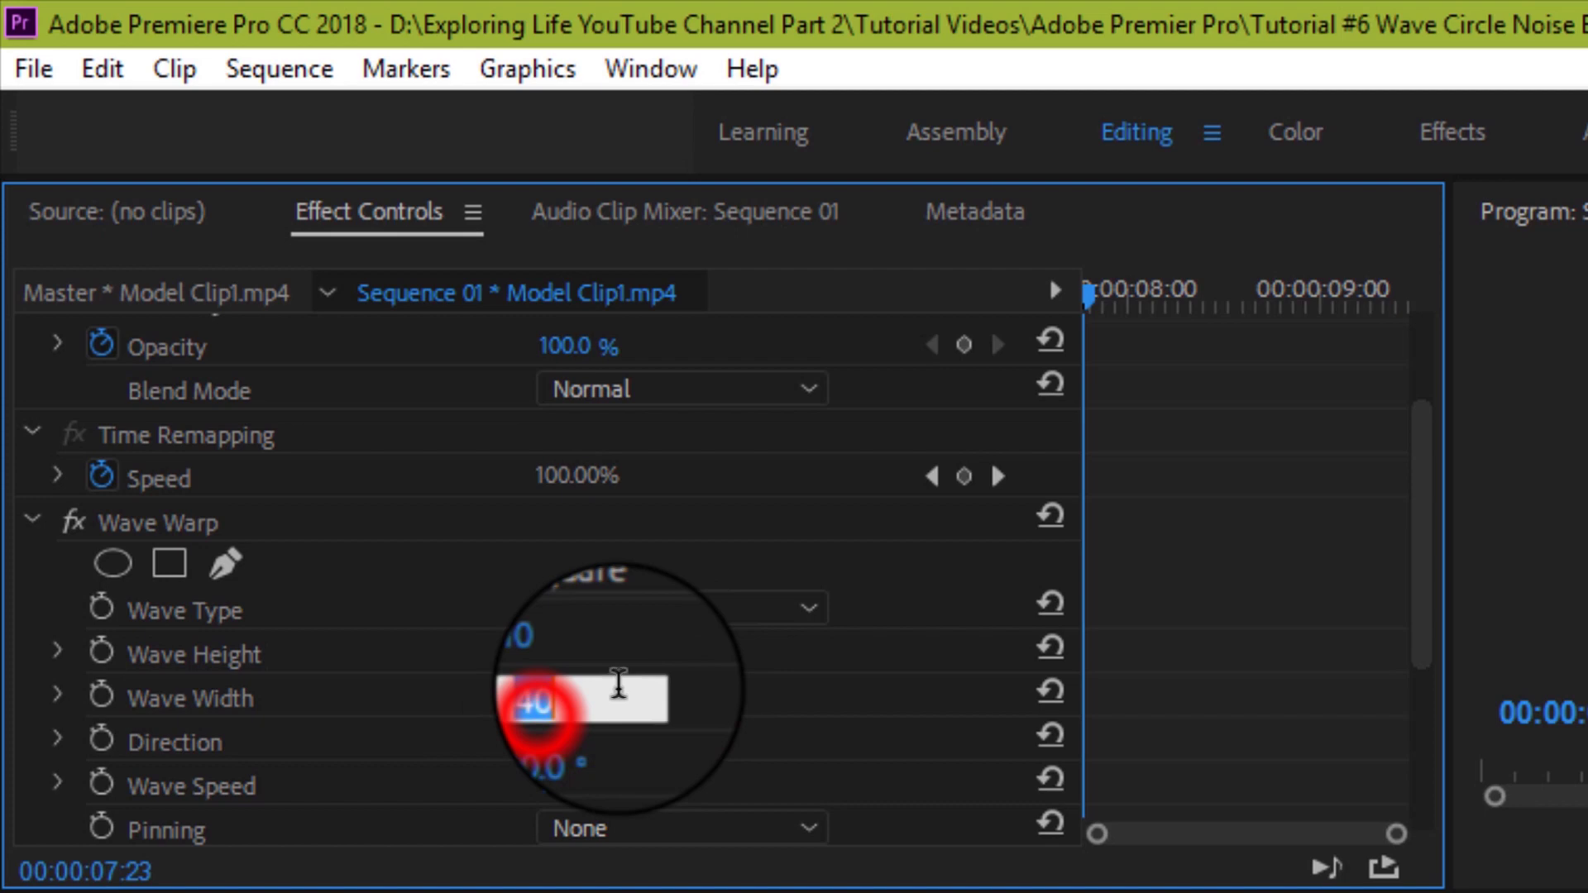
pyautogui.write('1')
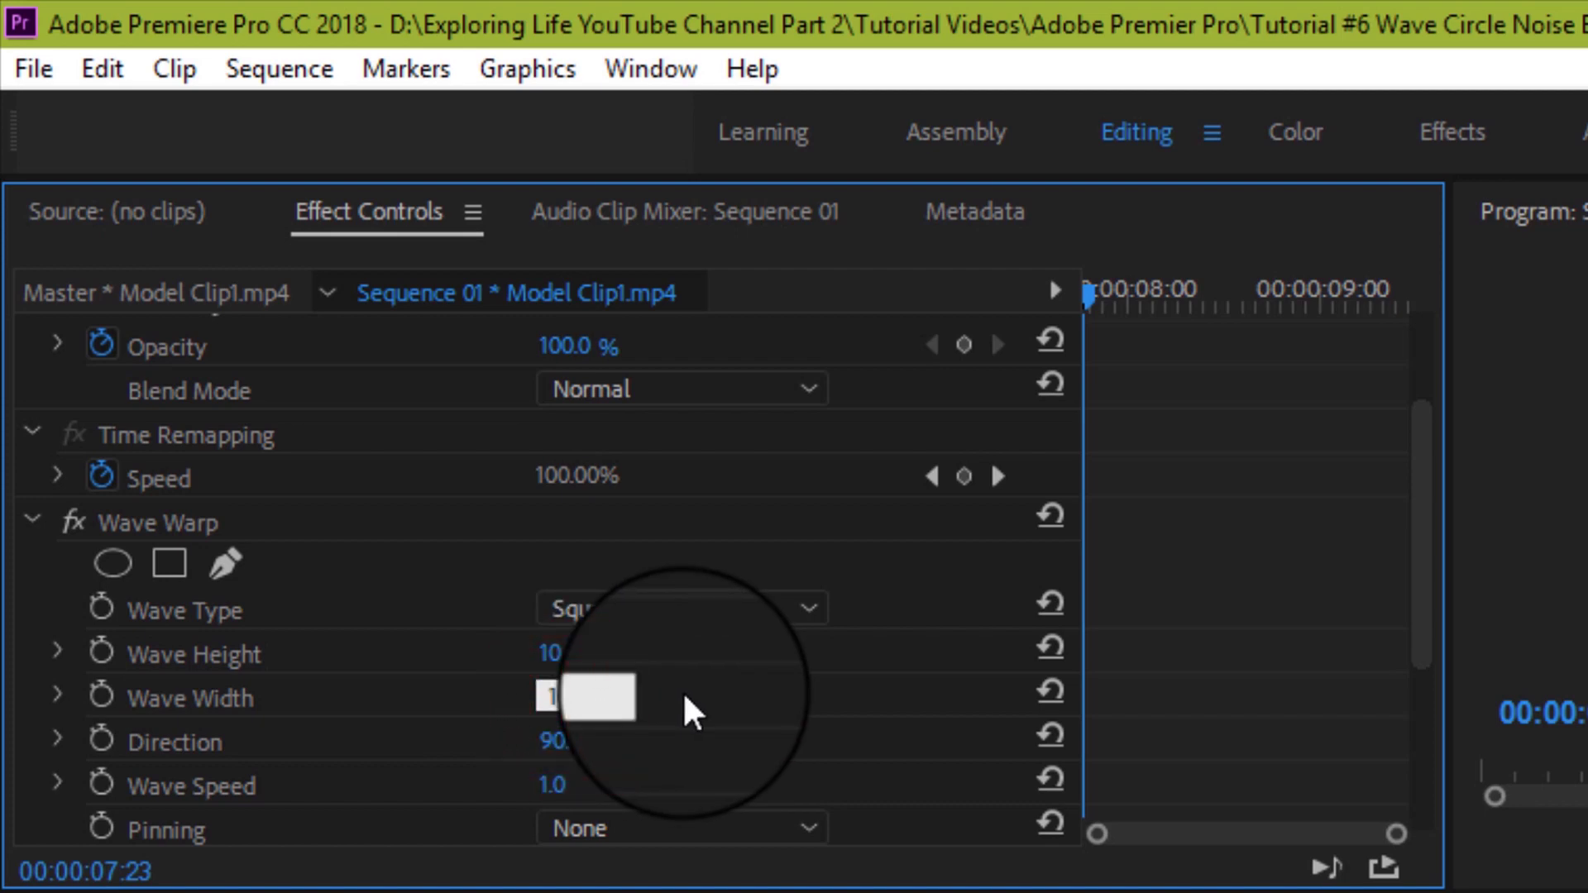
pyautogui.write('000')
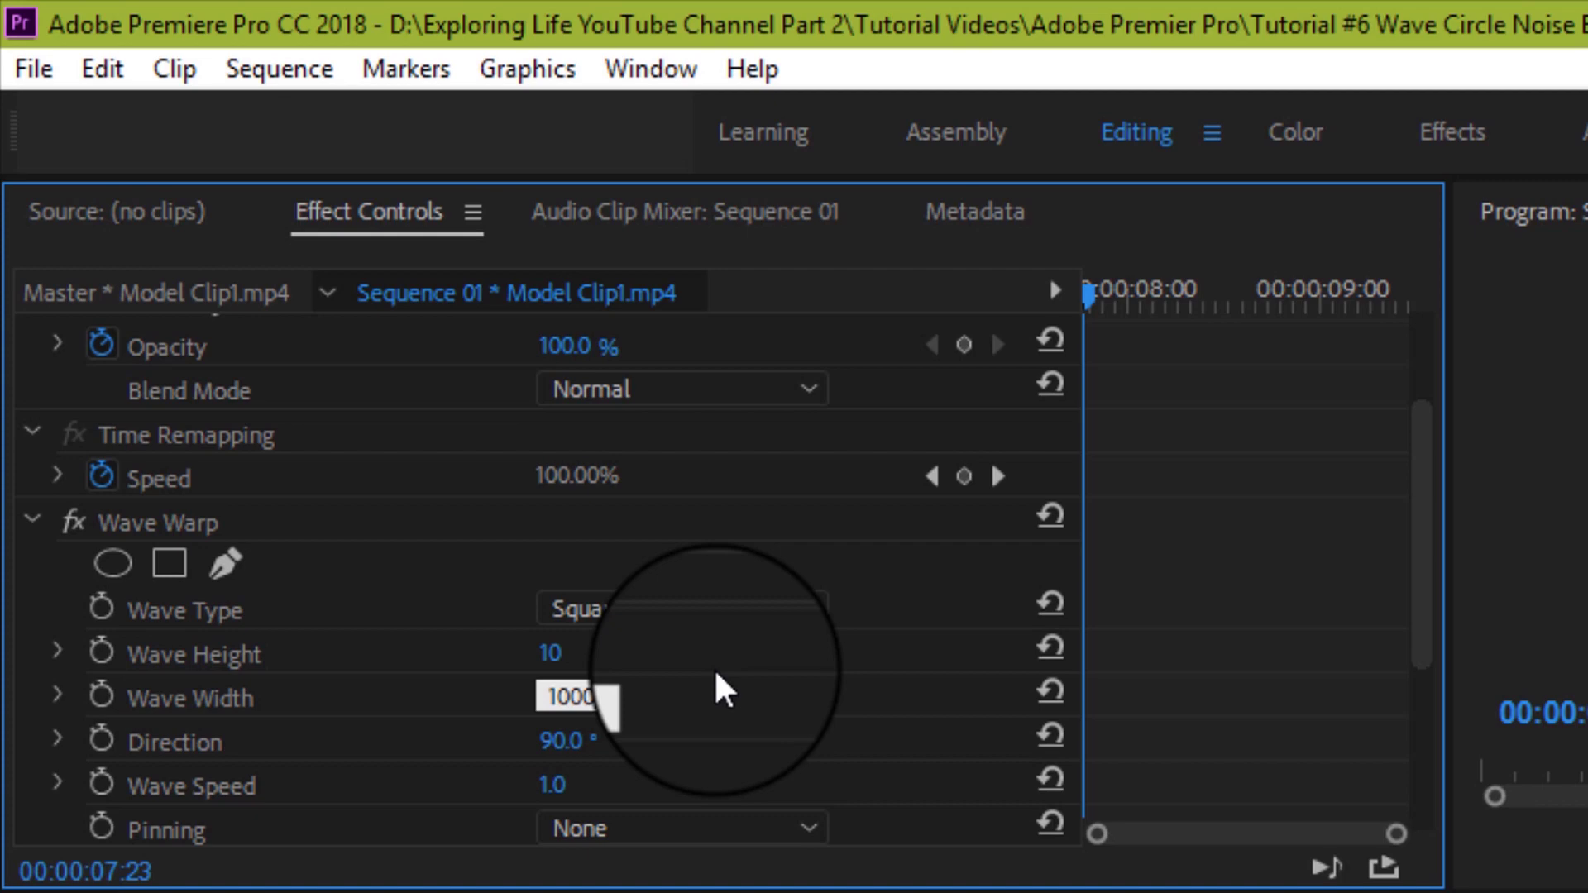
pyautogui.press('Return')
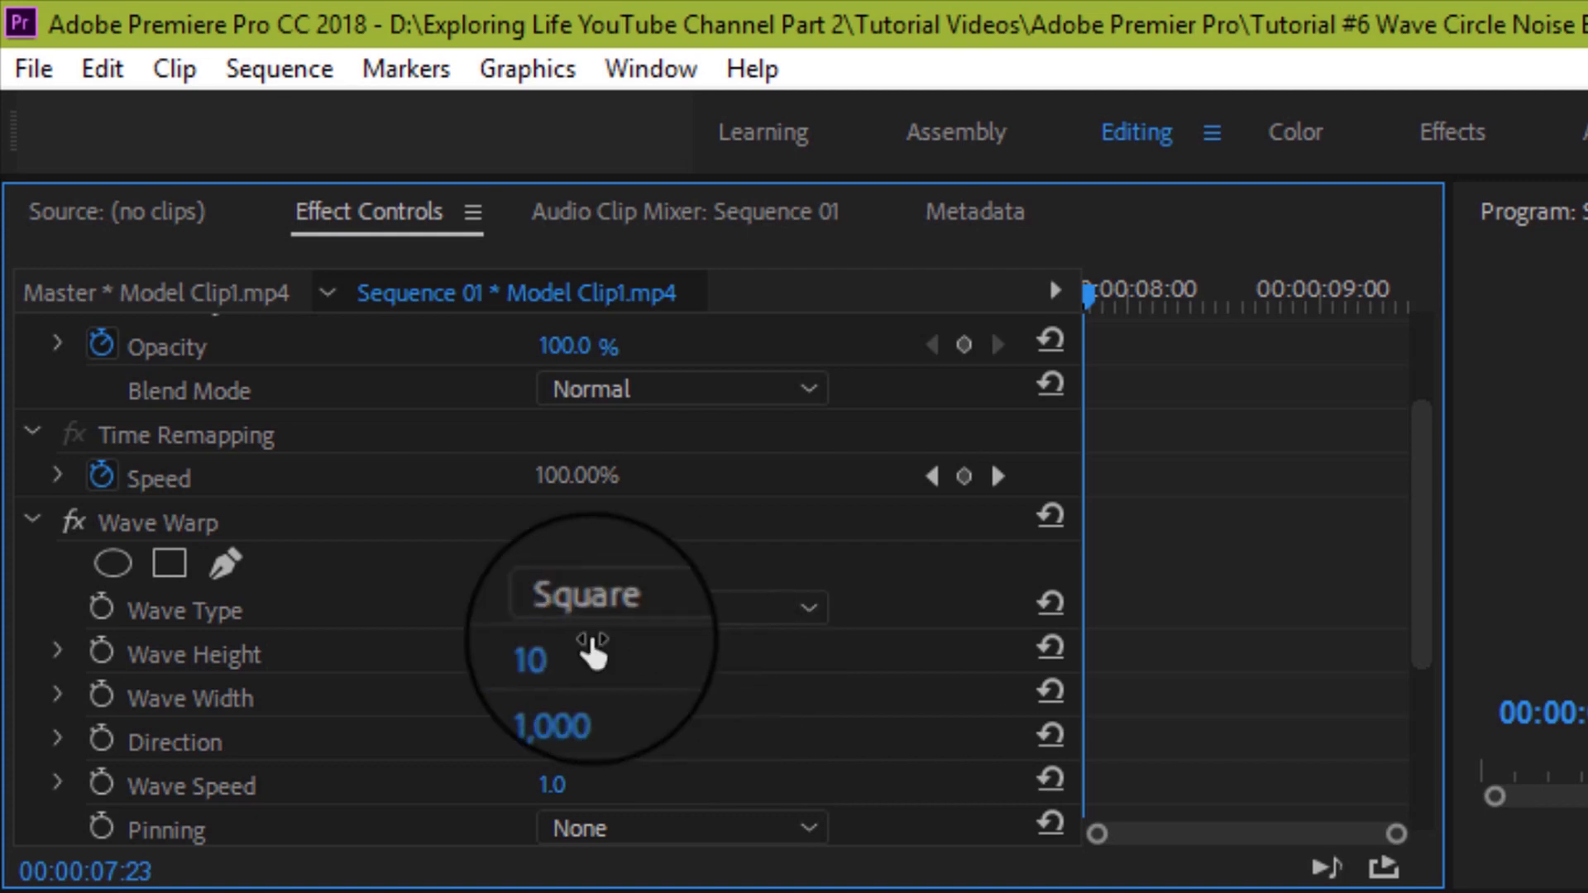
pyautogui.click(101, 653)
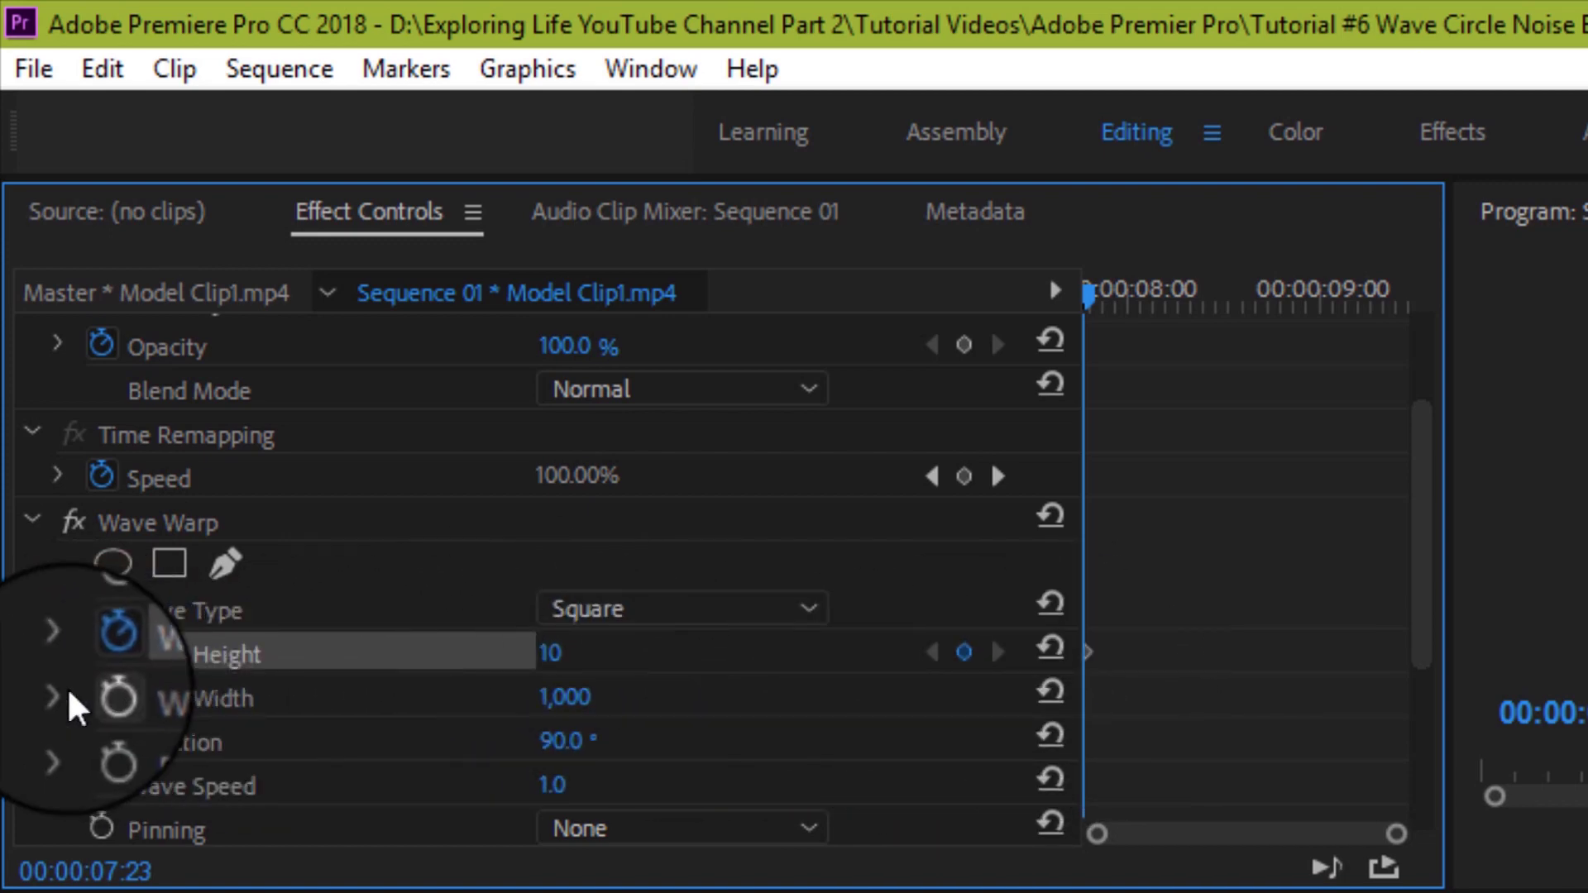
pyautogui.click(102, 699)
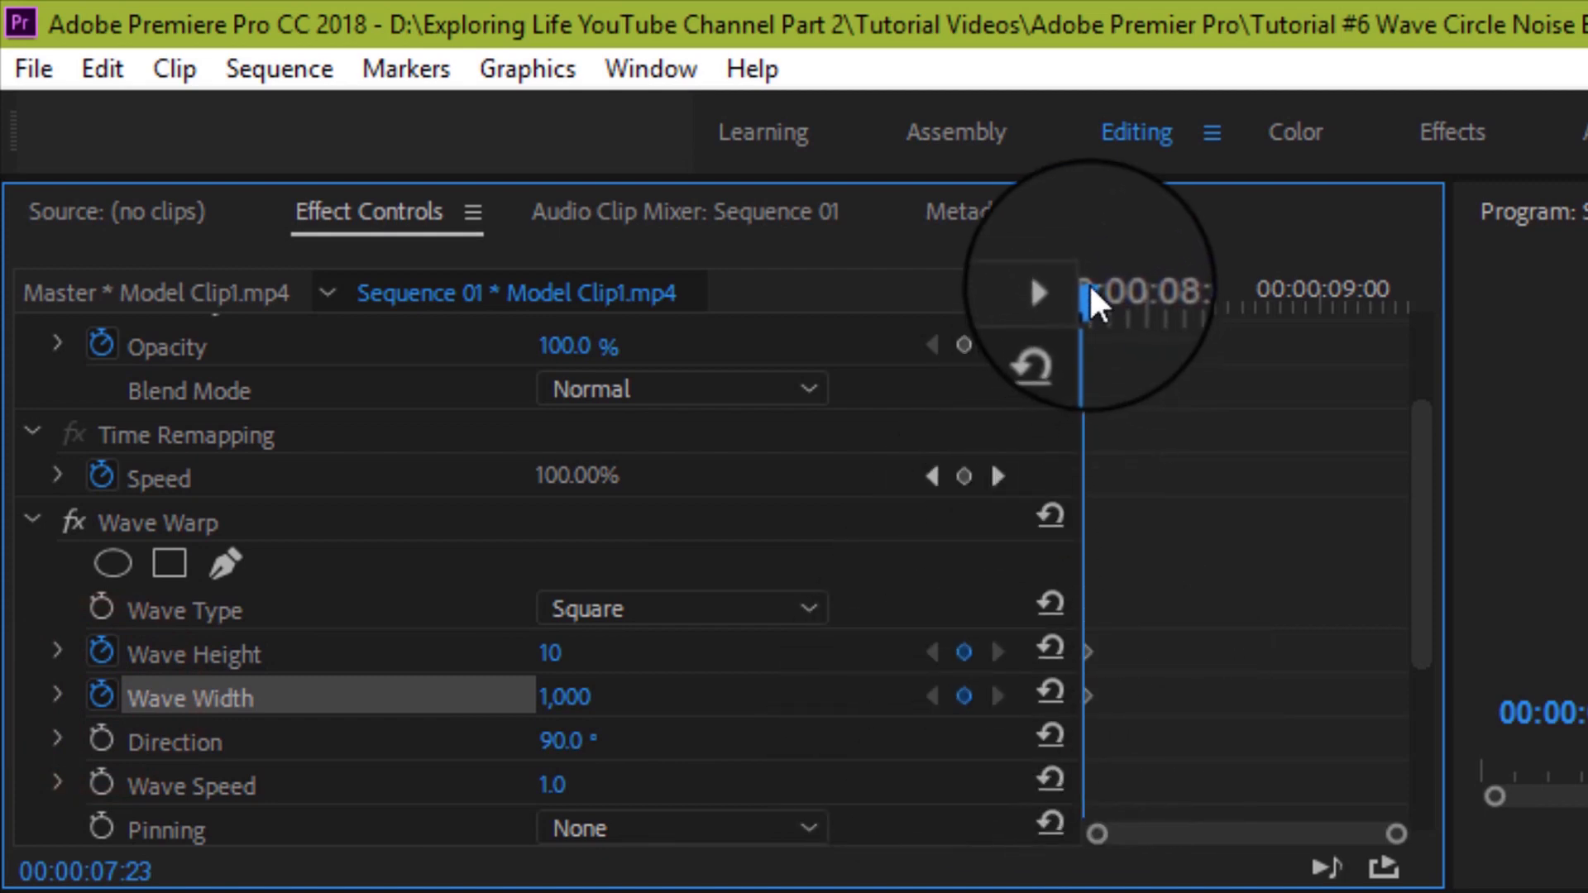
# Step: At 00:00:09:13, keyframe Wave Height 150 and Wave Width 5
pyautogui.moveTo(1089, 287); pyautogui.dragTo(1412, 320)
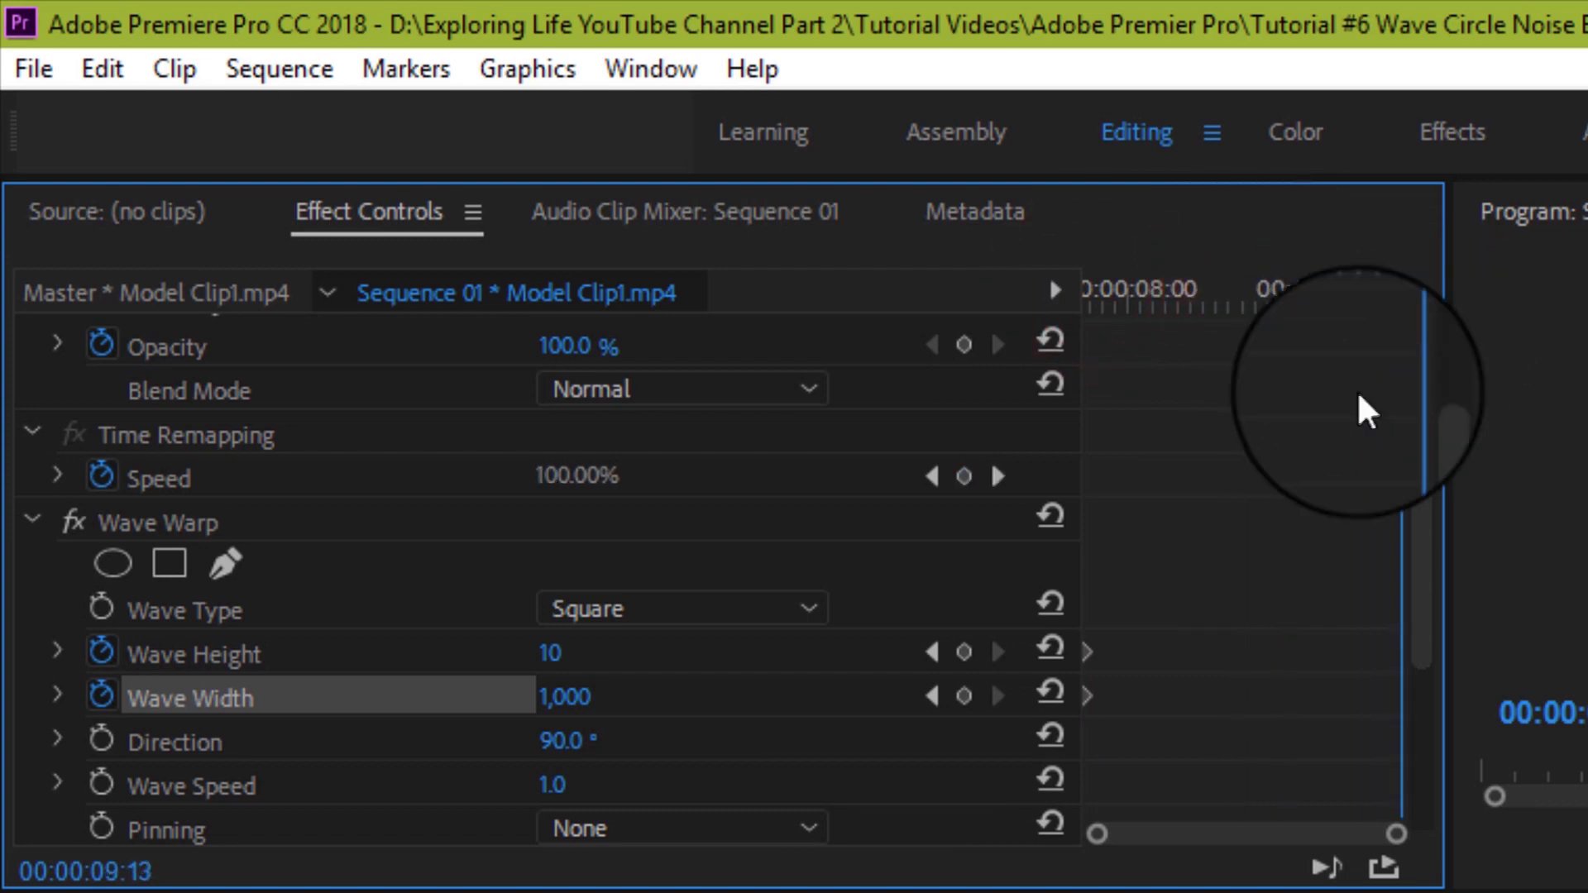
pyautogui.click(553, 652)
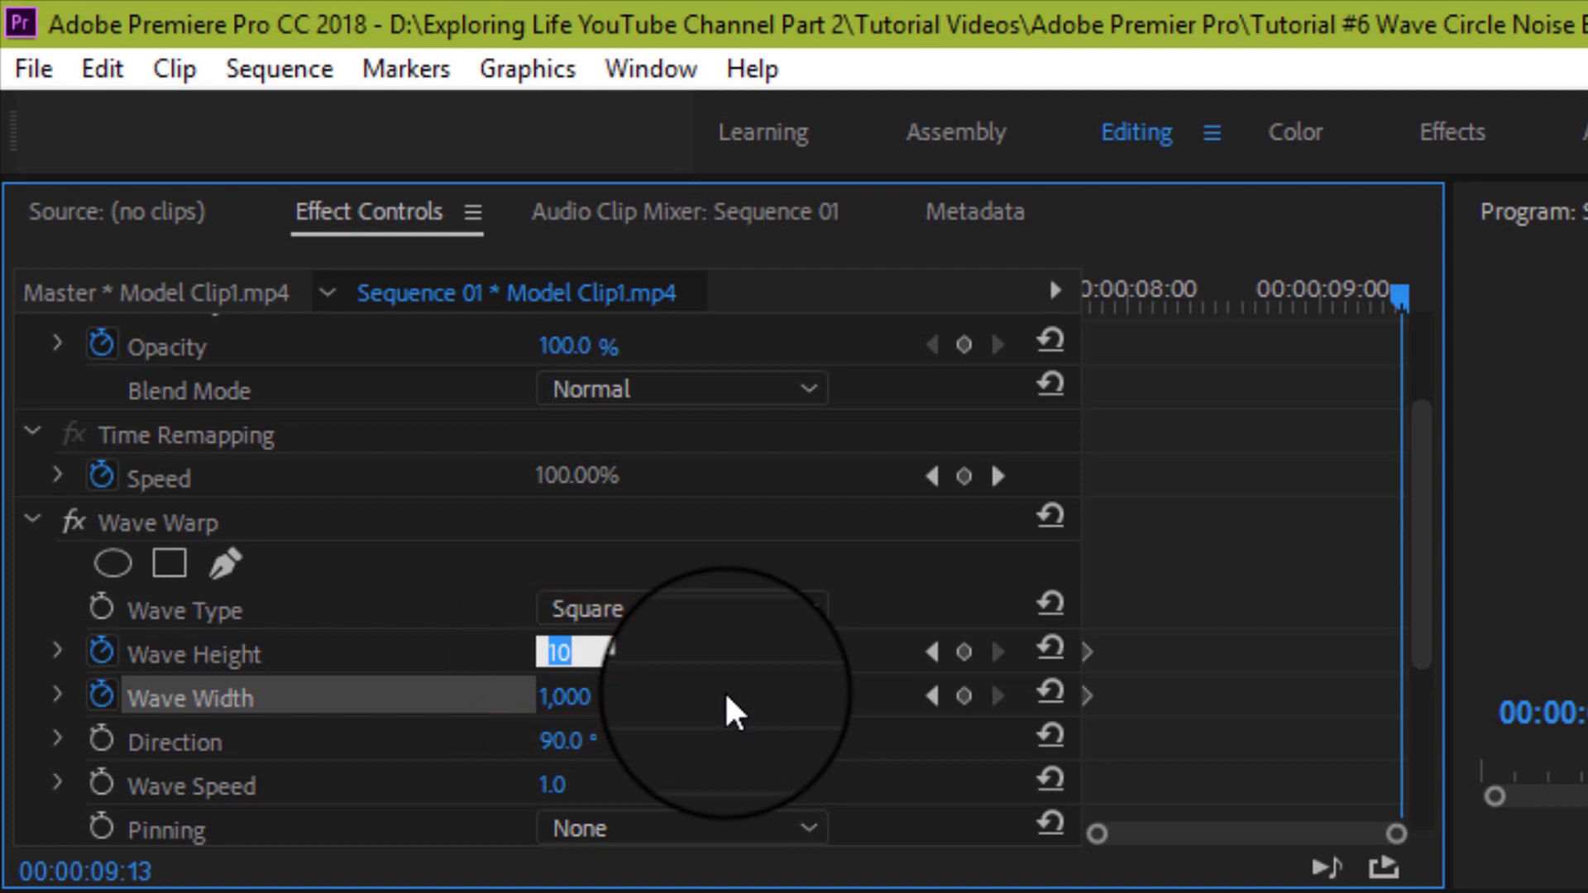
pyautogui.press('BackSpace')
pyautogui.write('159')
pyautogui.press('Return')
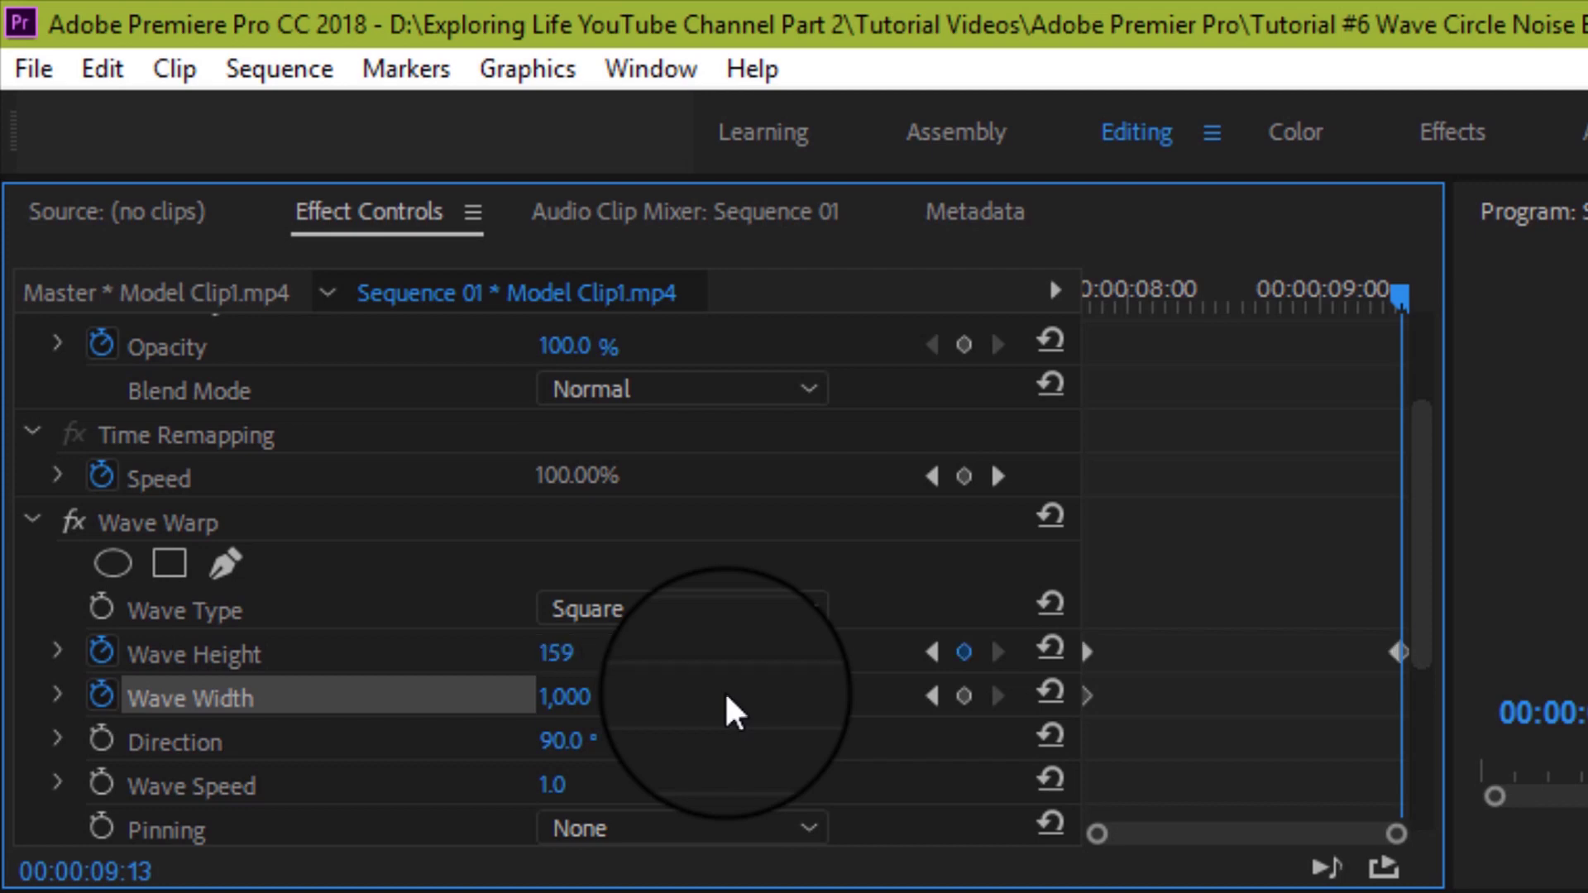
pyautogui.click(575, 708)
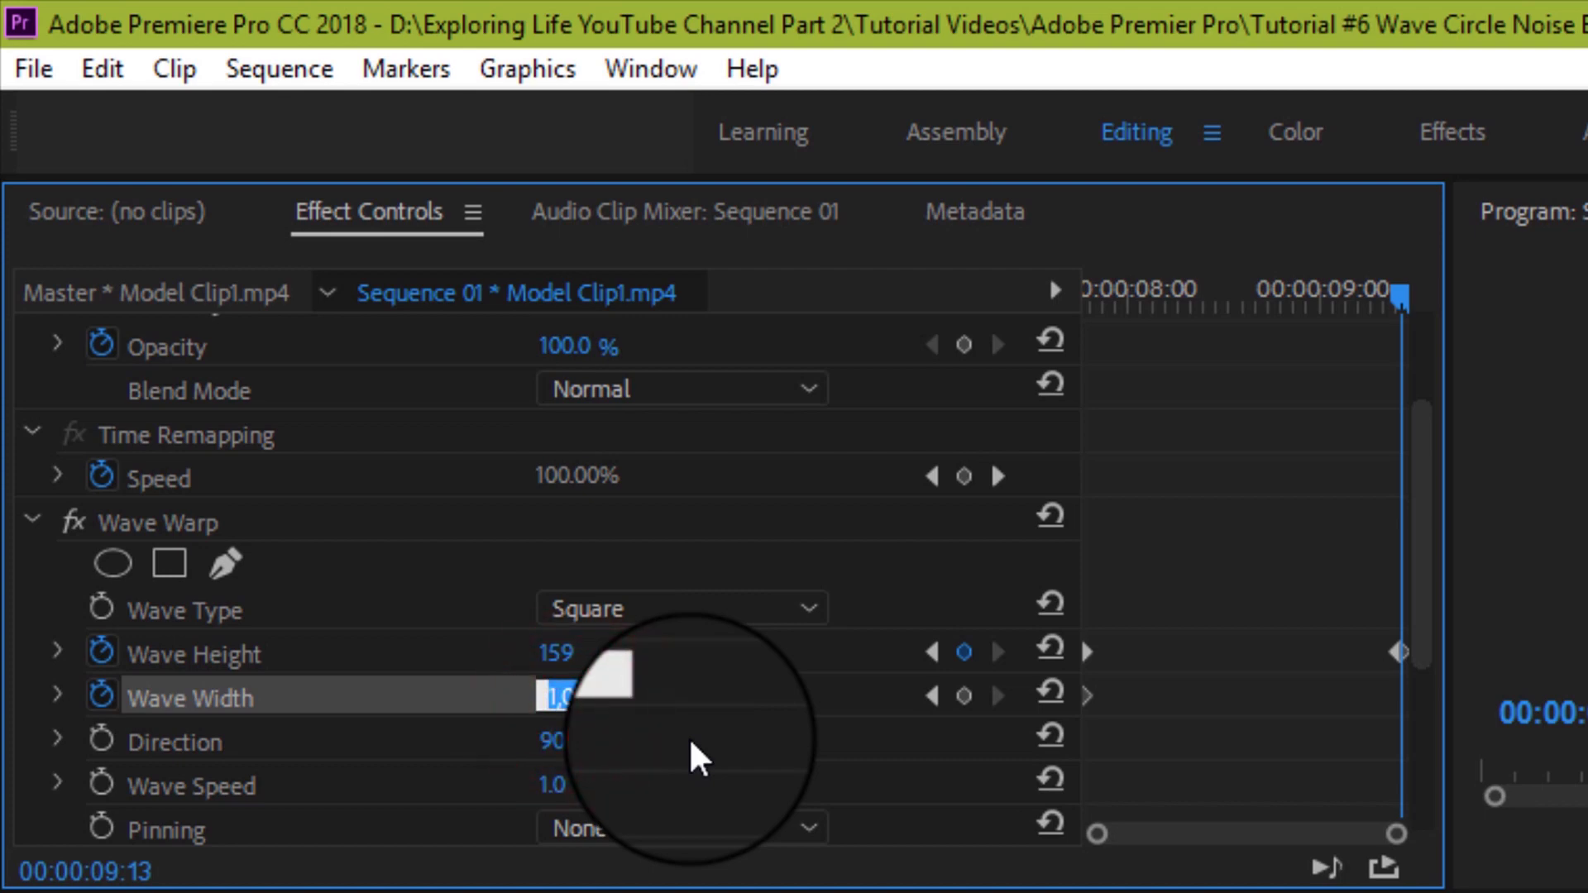
pyautogui.press('BackSpace')
pyautogui.write('5')
pyautogui.press('Return')
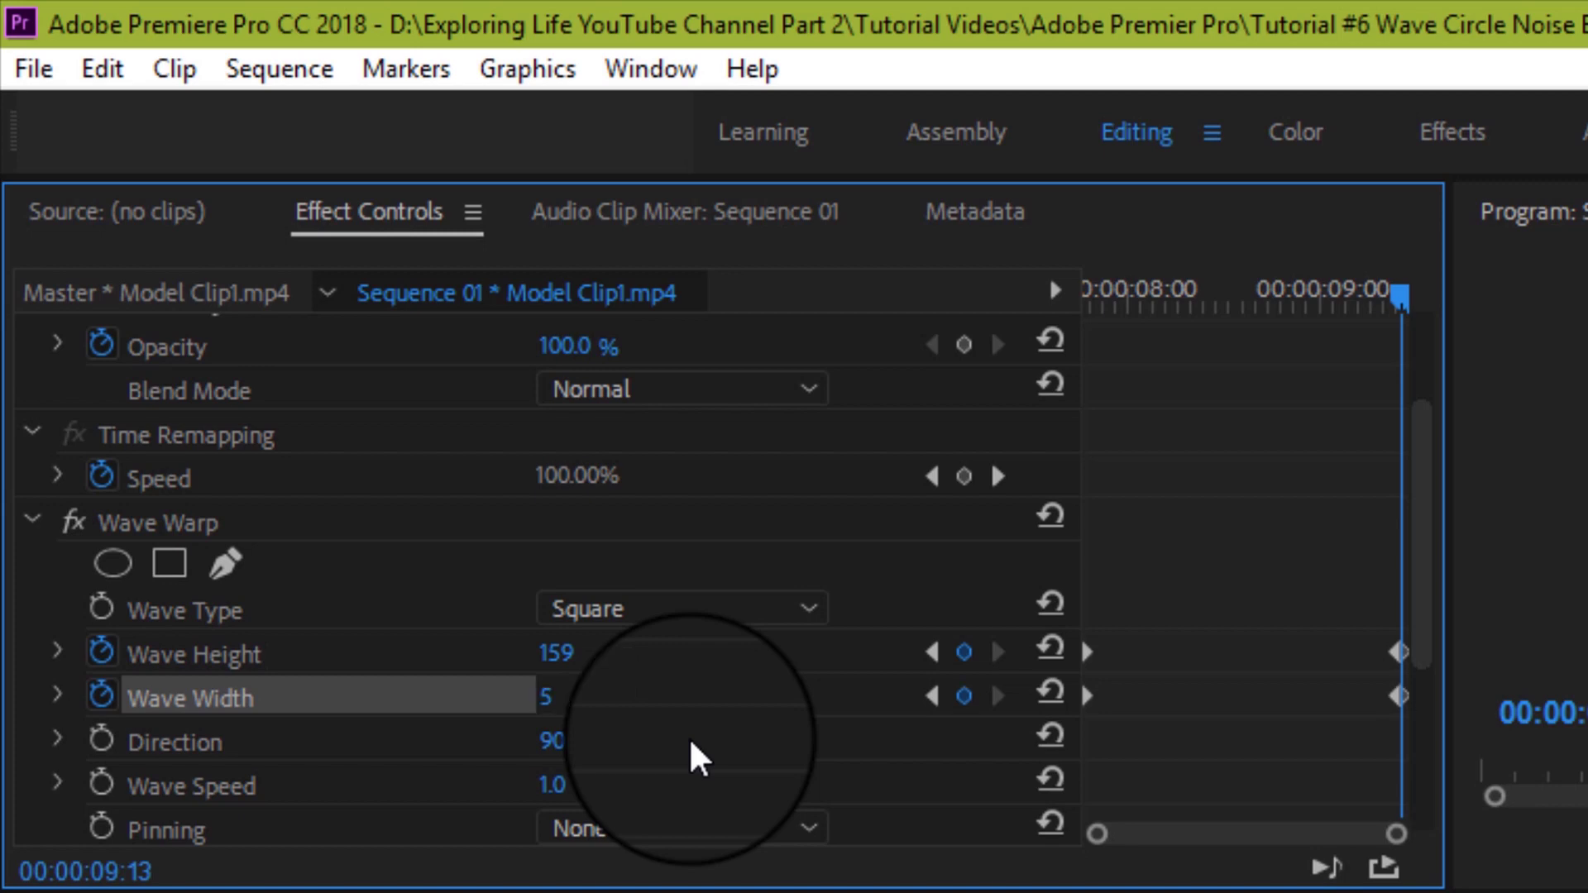
pyautogui.click(556, 654)
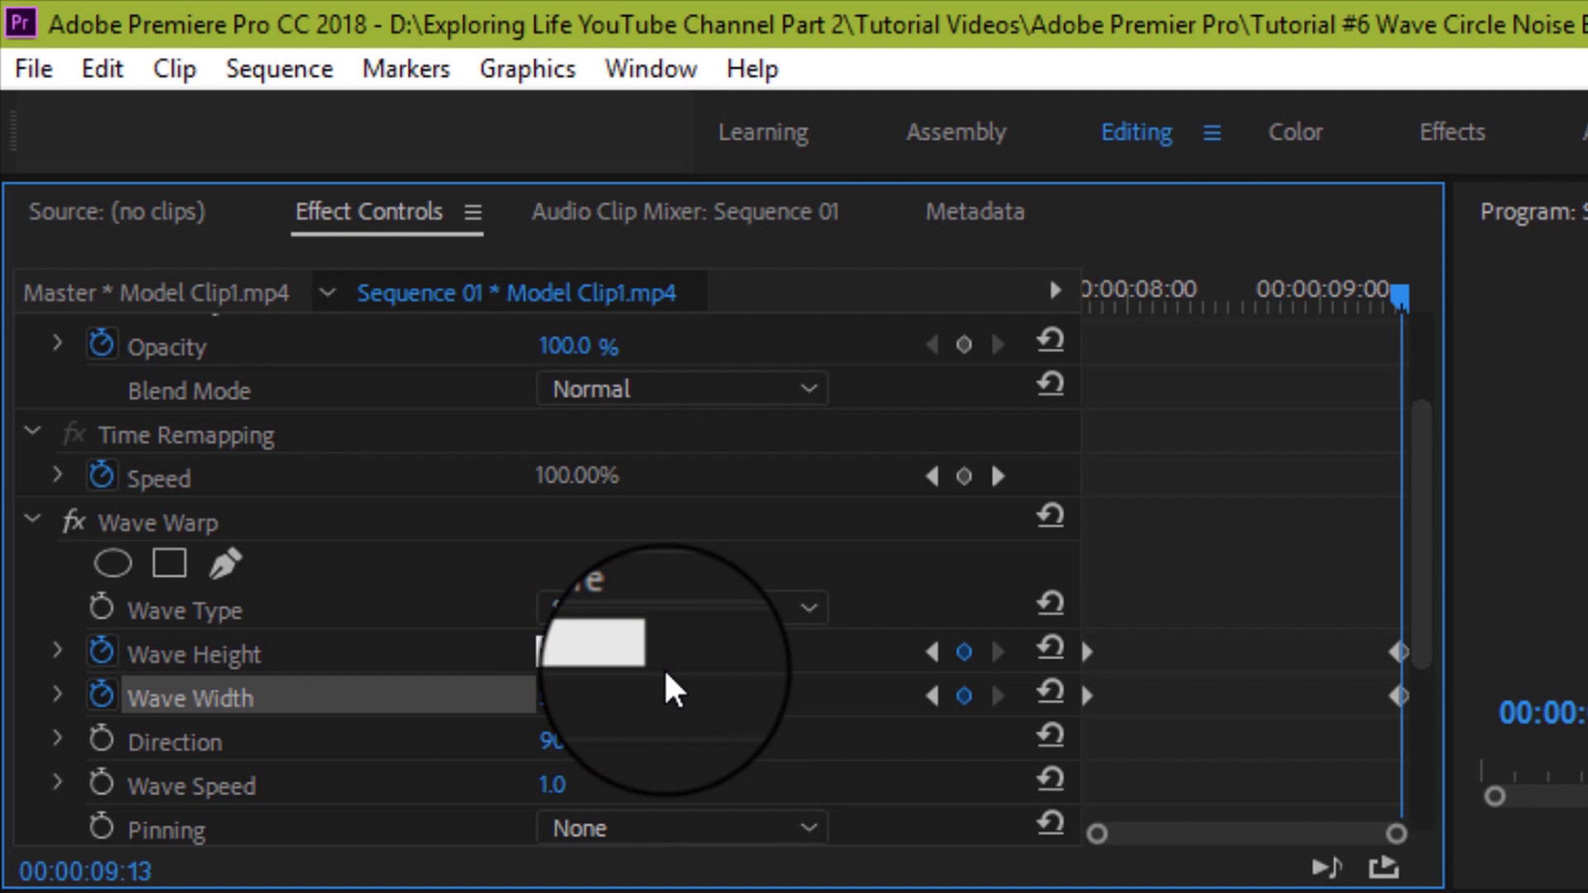
pyautogui.press('Return')
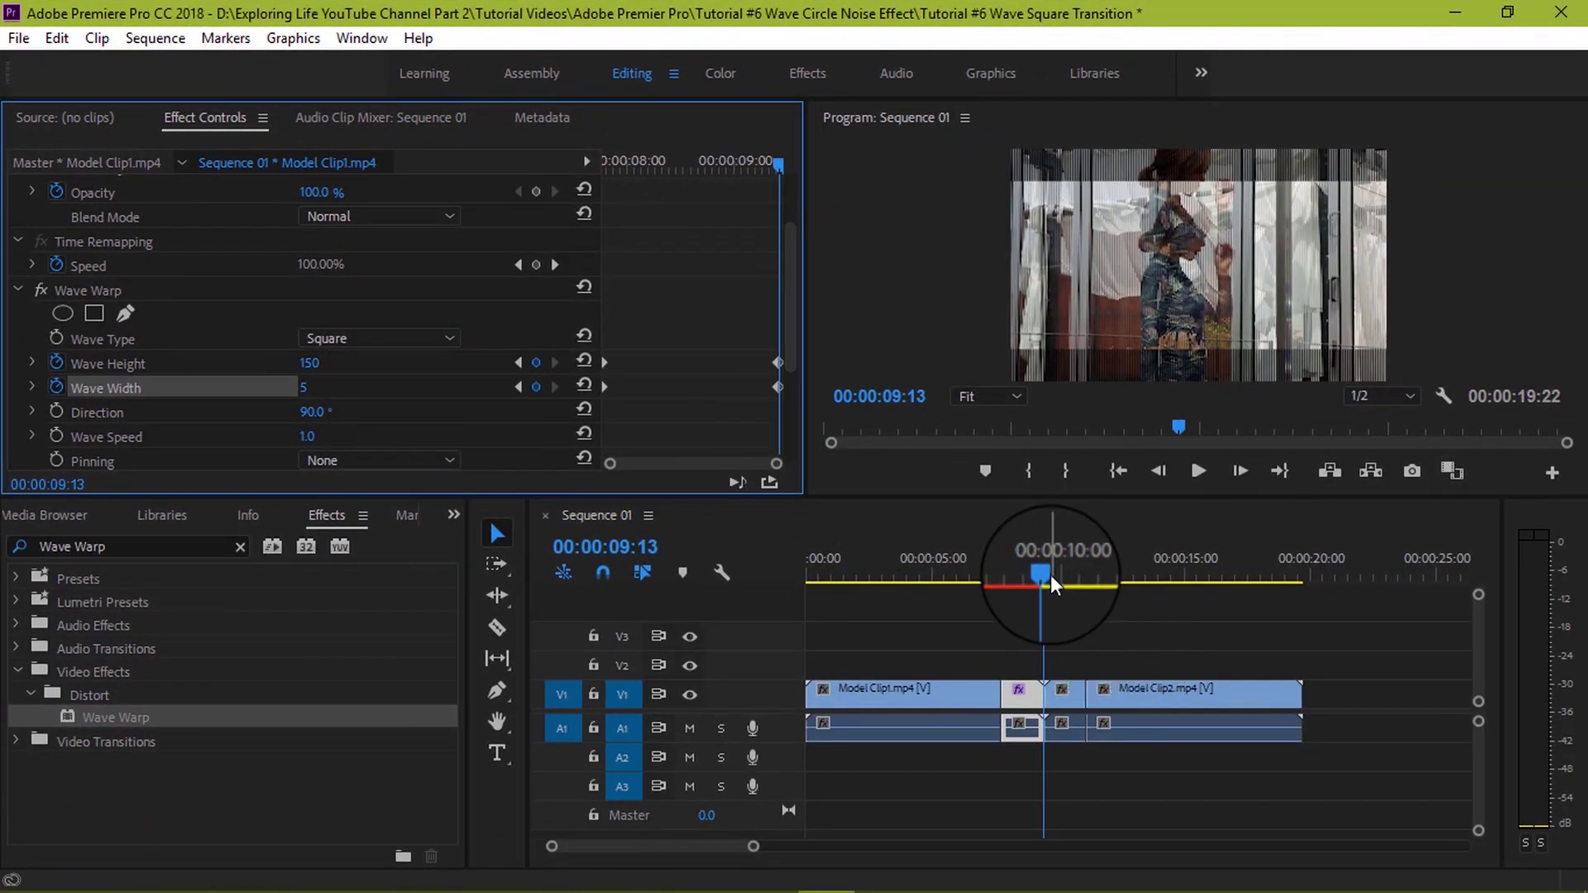
# Step: Select the short Model Clip2 slice after the cut and drop Wave Warp onto it
pyautogui.moveTo(1051, 574); pyautogui.dragTo(1005, 577)
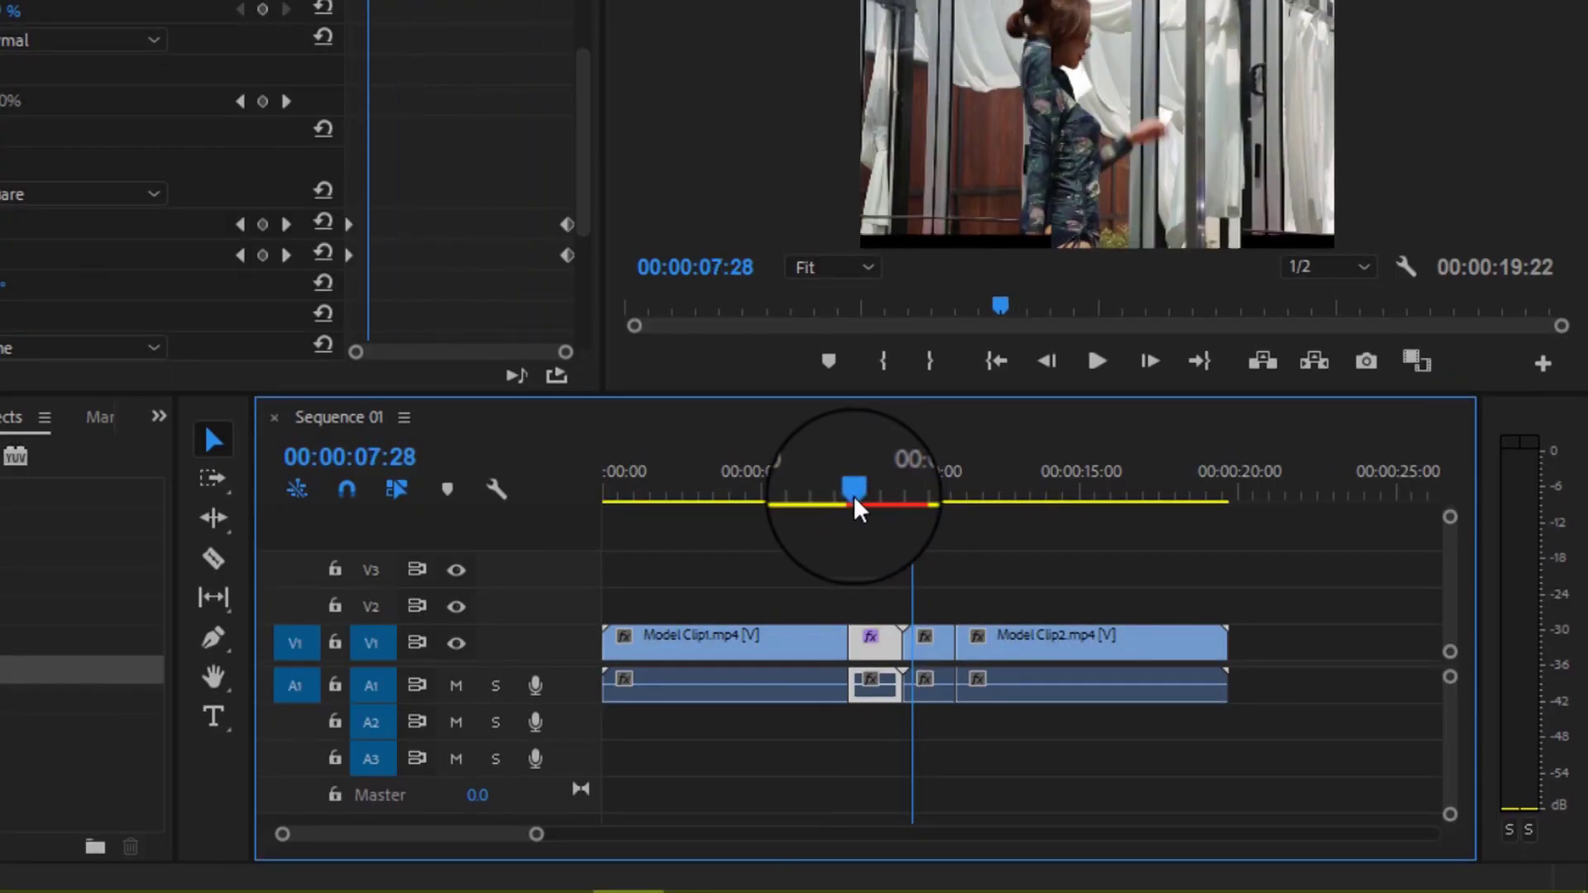
pyautogui.moveTo(853, 495); pyautogui.dragTo(925, 511)
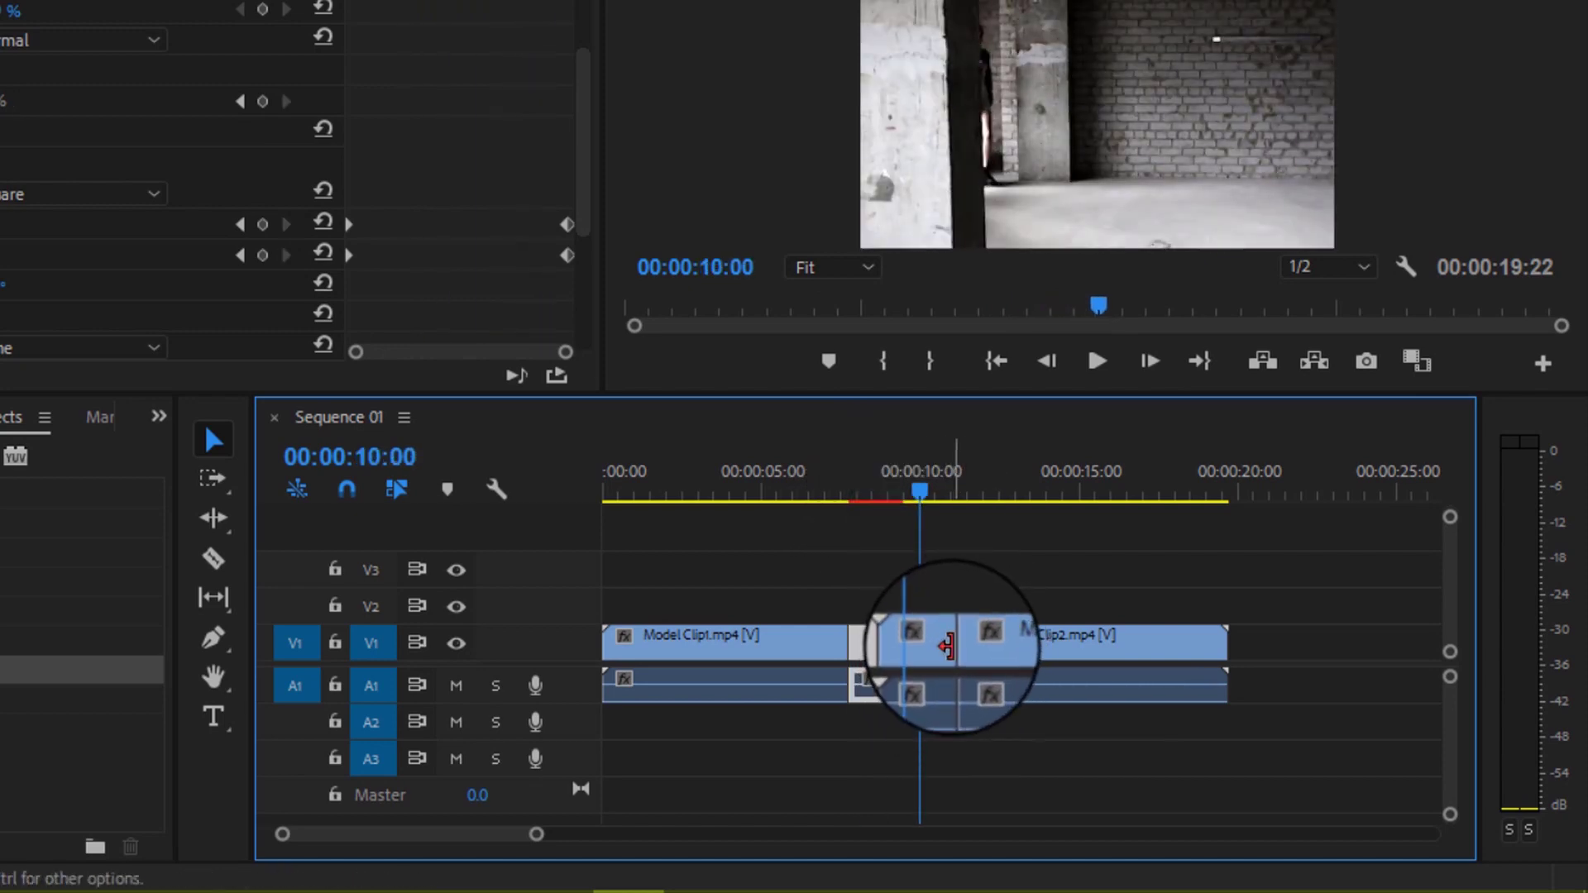
pyautogui.click(937, 669)
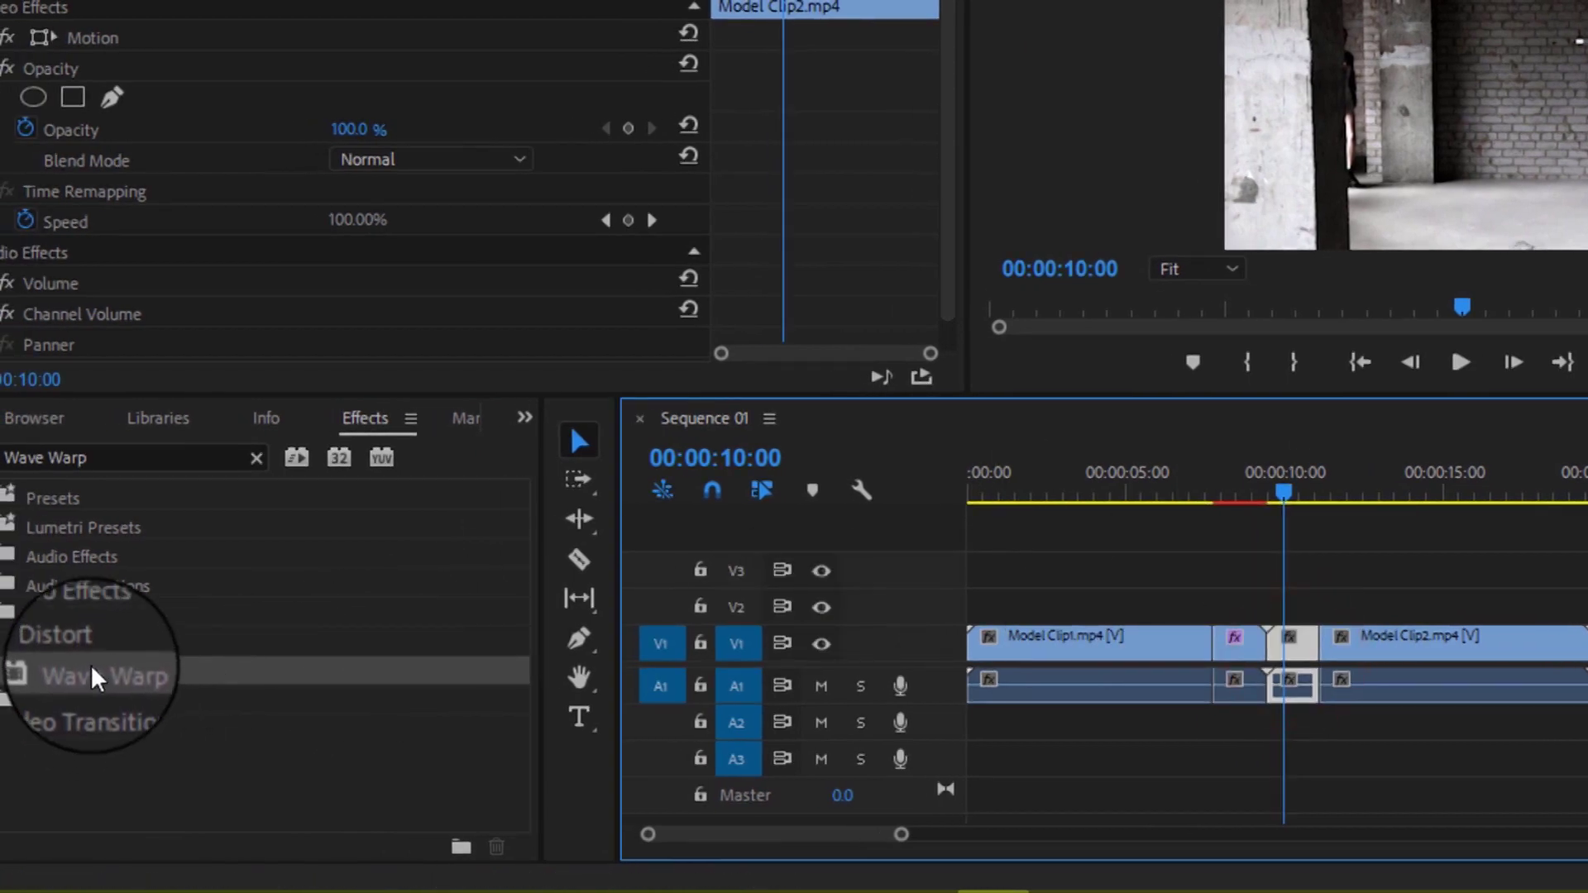
pyautogui.moveTo(91, 676); pyautogui.dragTo(1305, 656)
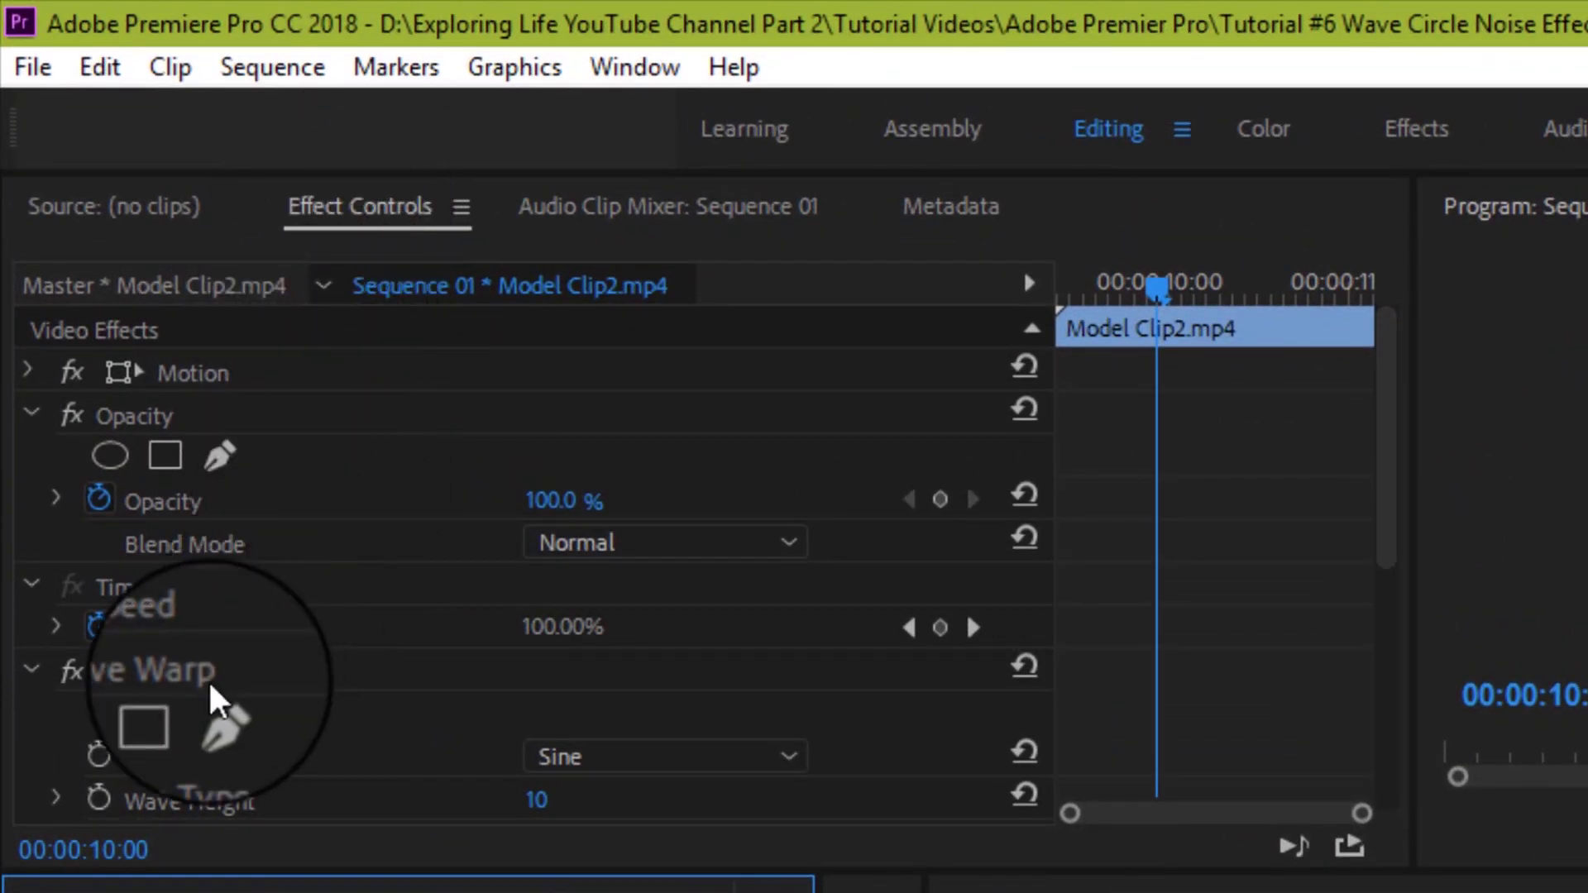
# Step: Set the Model Clip2 slice's Wave Warp type to Square
pyautogui.scroll(-3, 220, 696)
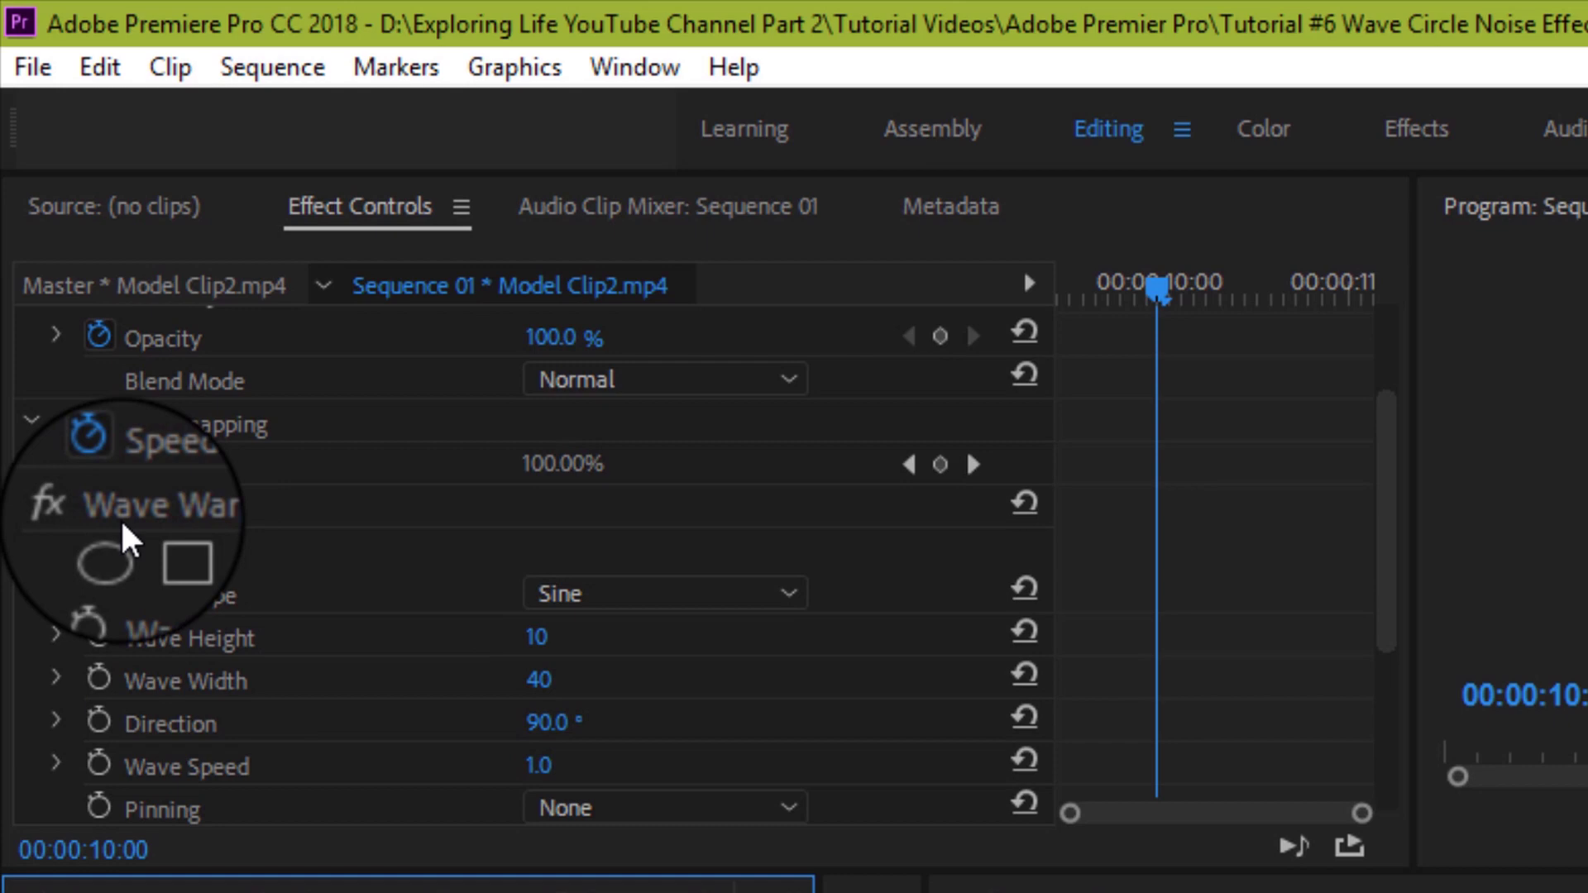
pyautogui.click(790, 611)
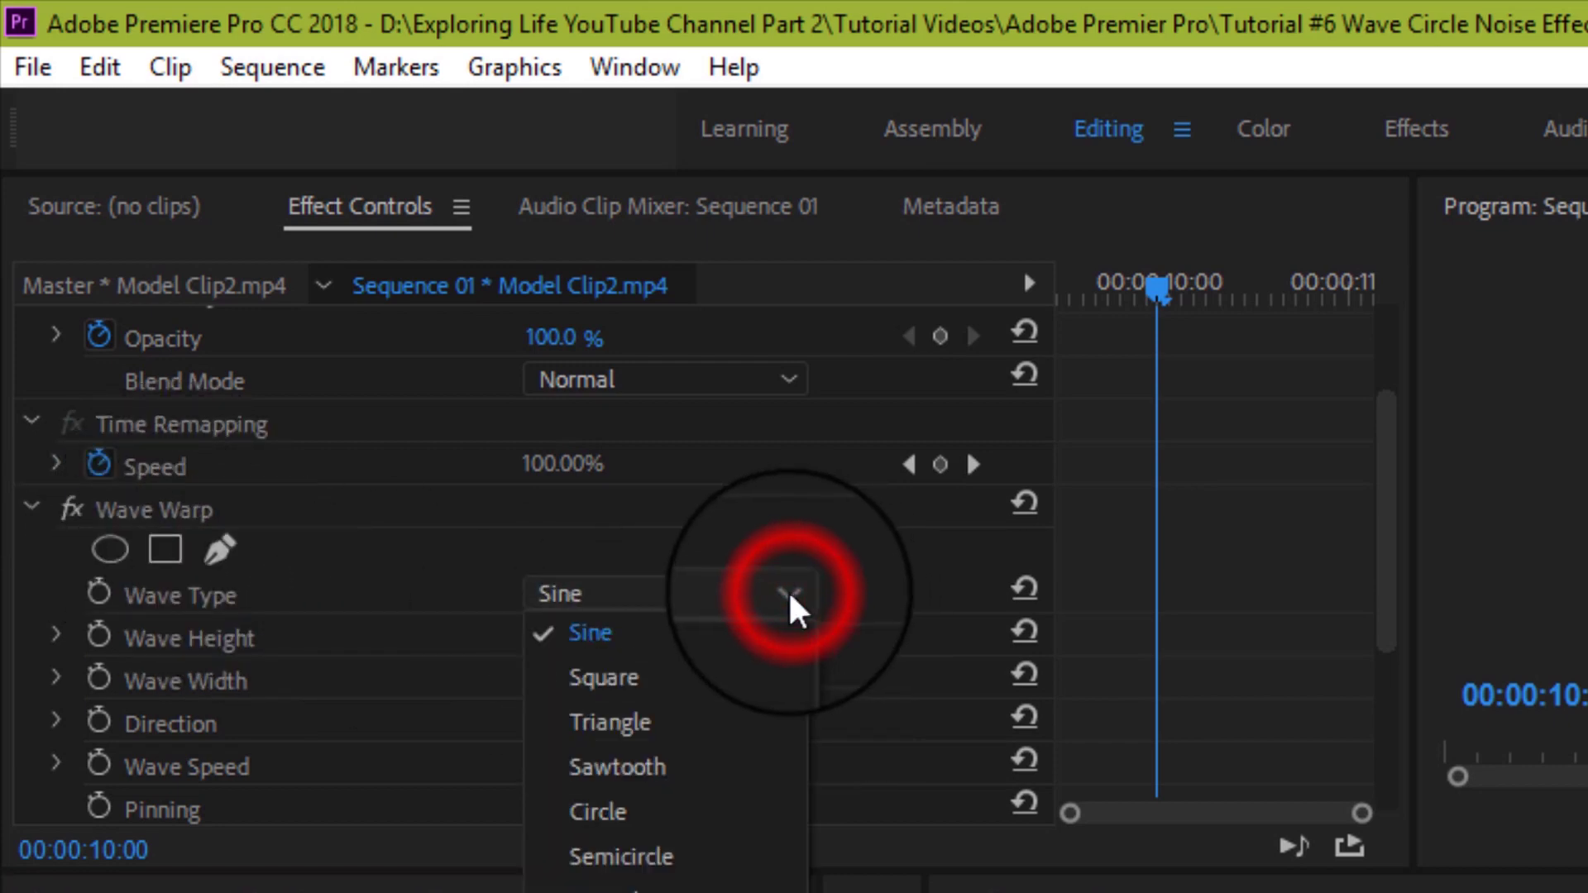
pyautogui.click(664, 700)
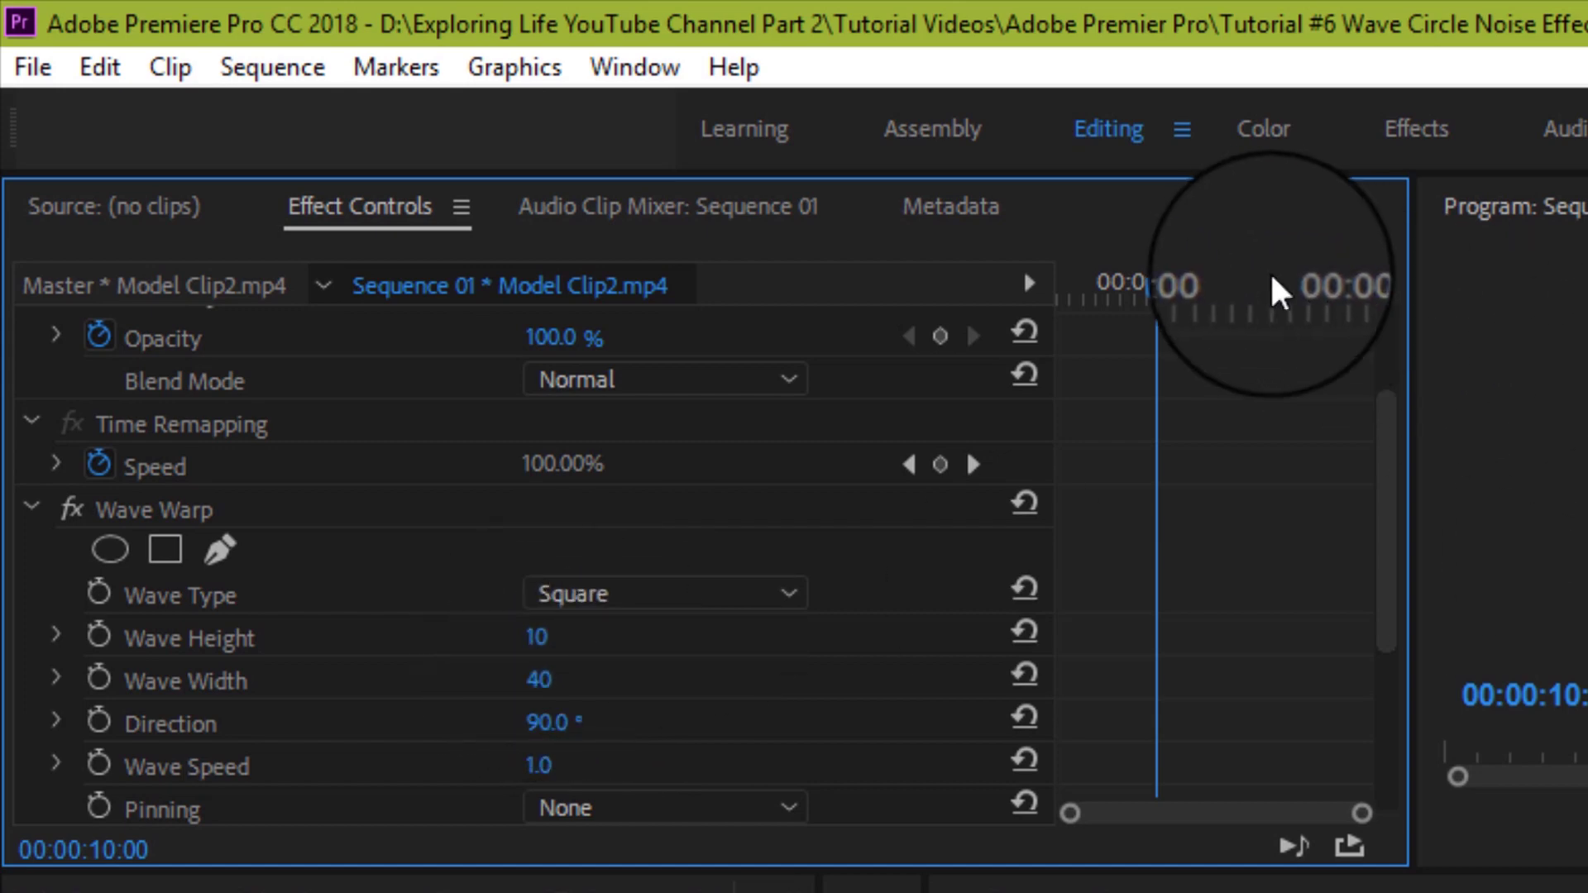
# Step: At 00:00:09:14, keyframe Wave Height 150 and Wave Width 5, then move to the slice's end
pyautogui.click(1157, 286)
pyautogui.moveTo(1115, 281); pyautogui.dragTo(1042, 275)
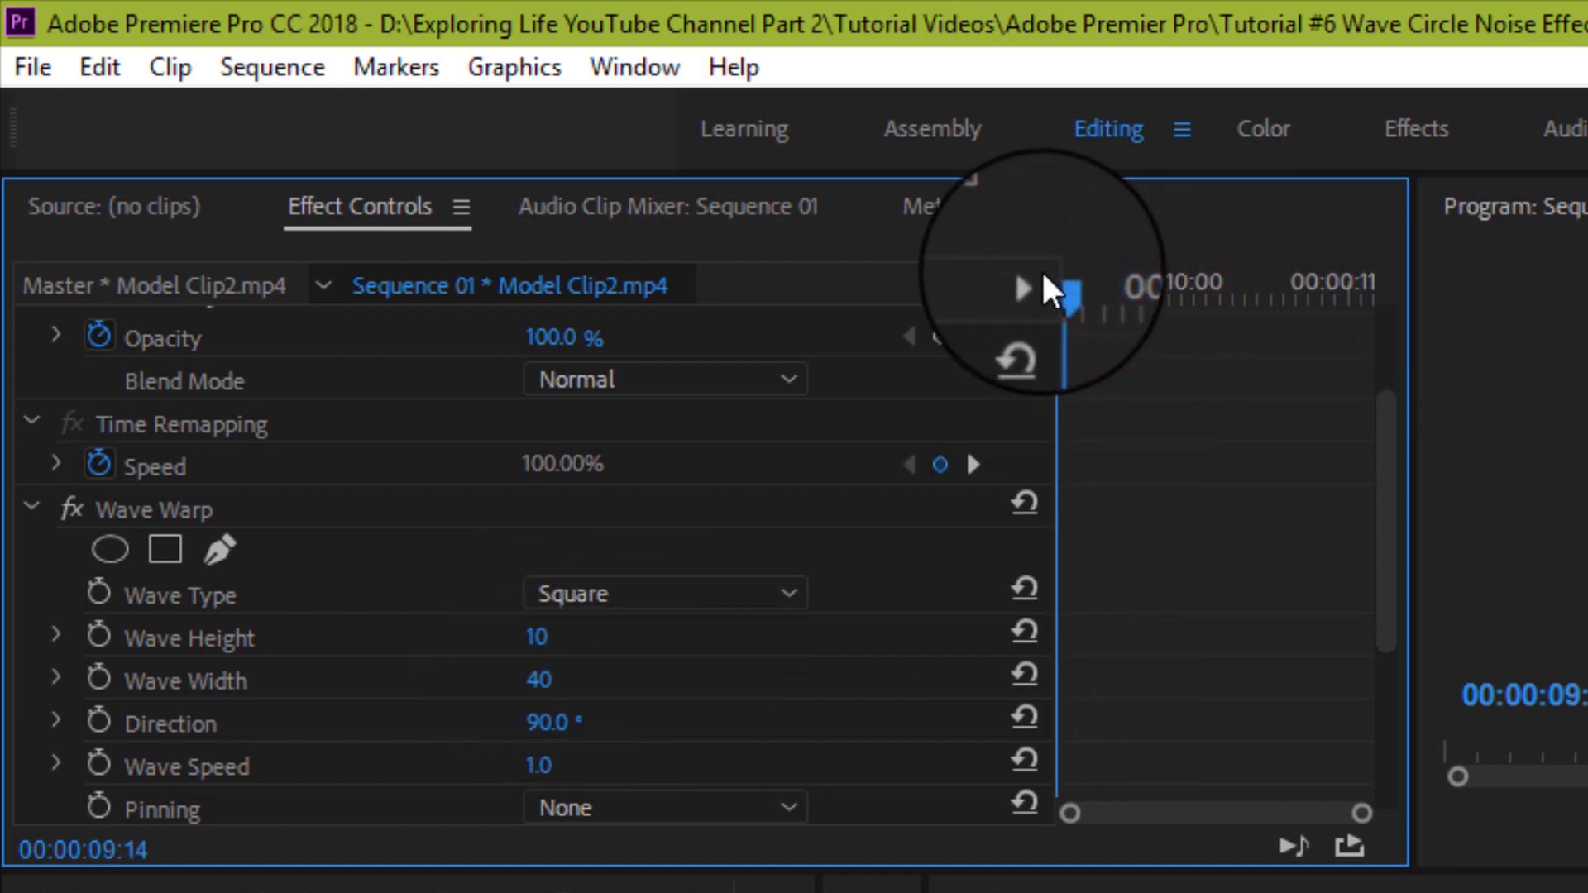
pyautogui.click(542, 639)
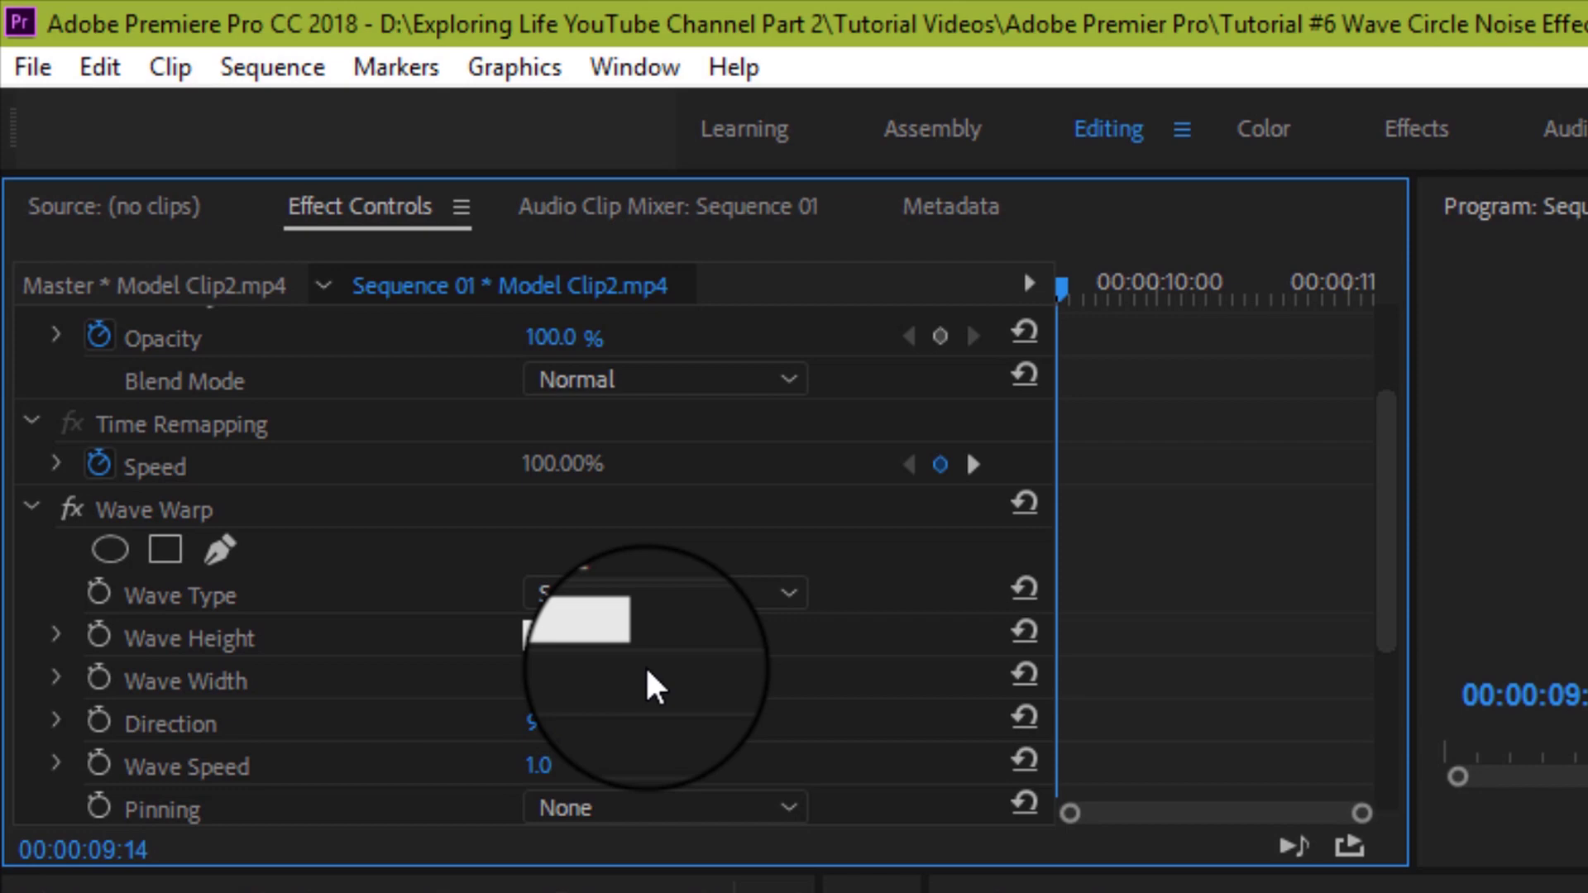
pyautogui.write('150')
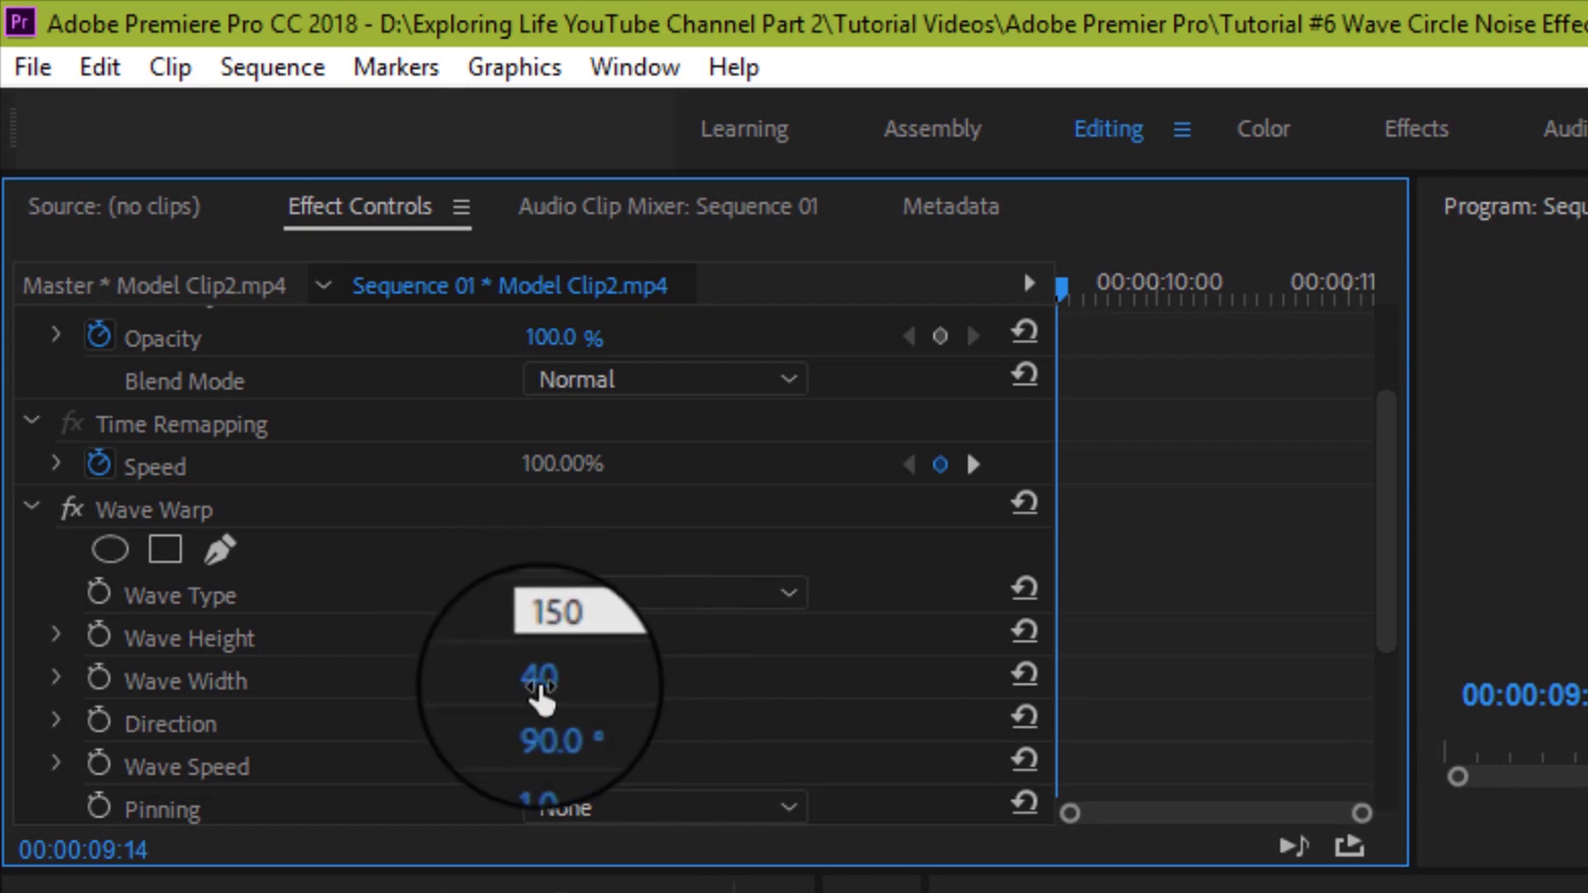
pyautogui.click(538, 683)
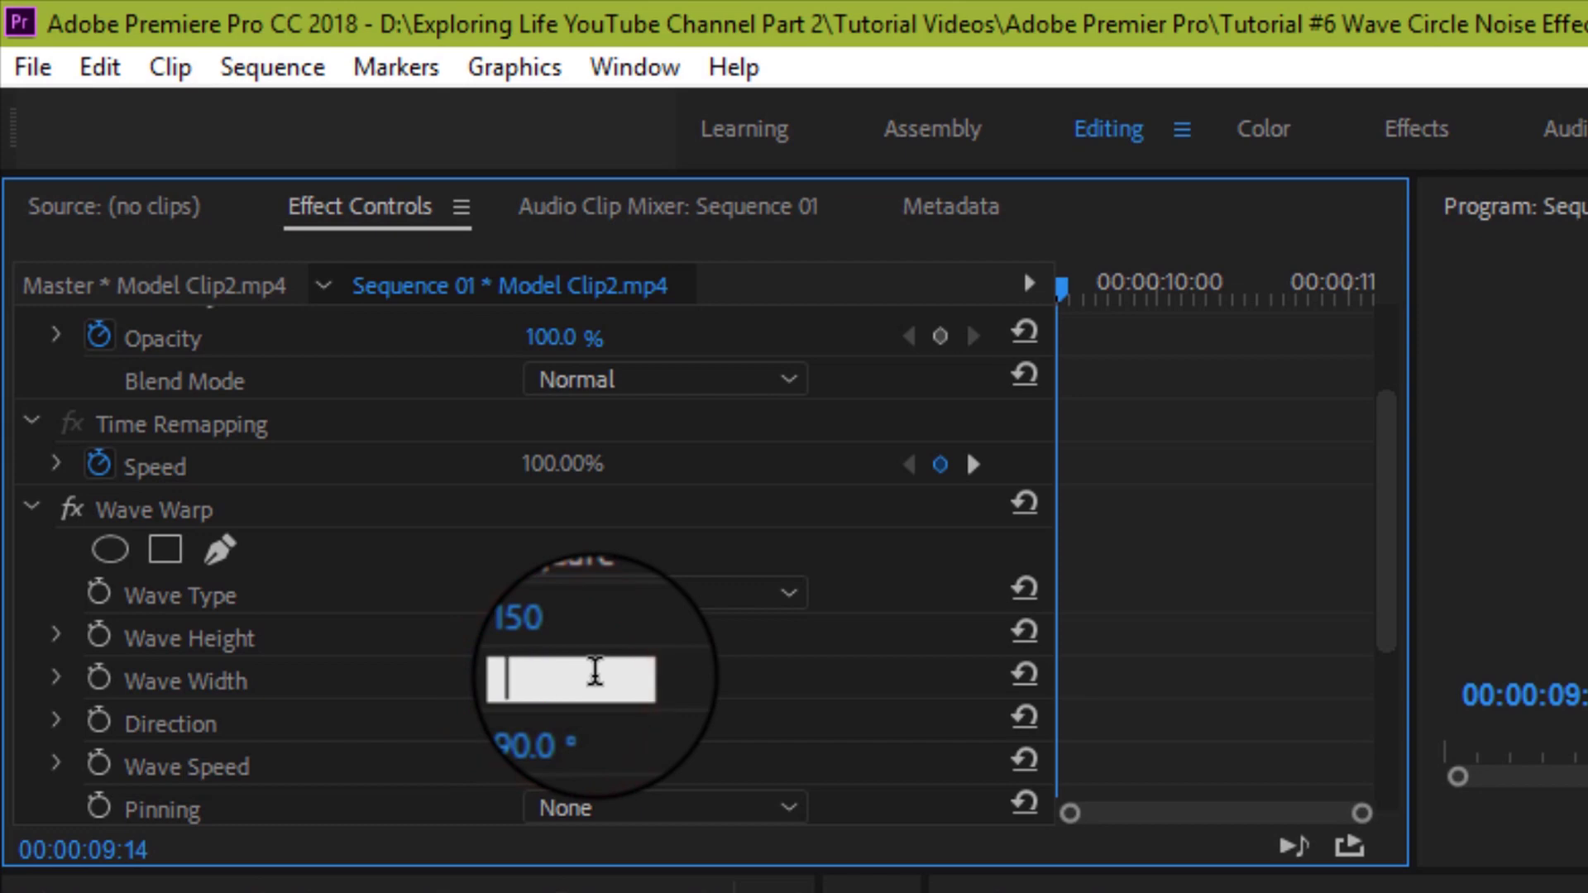
pyautogui.press('Return')
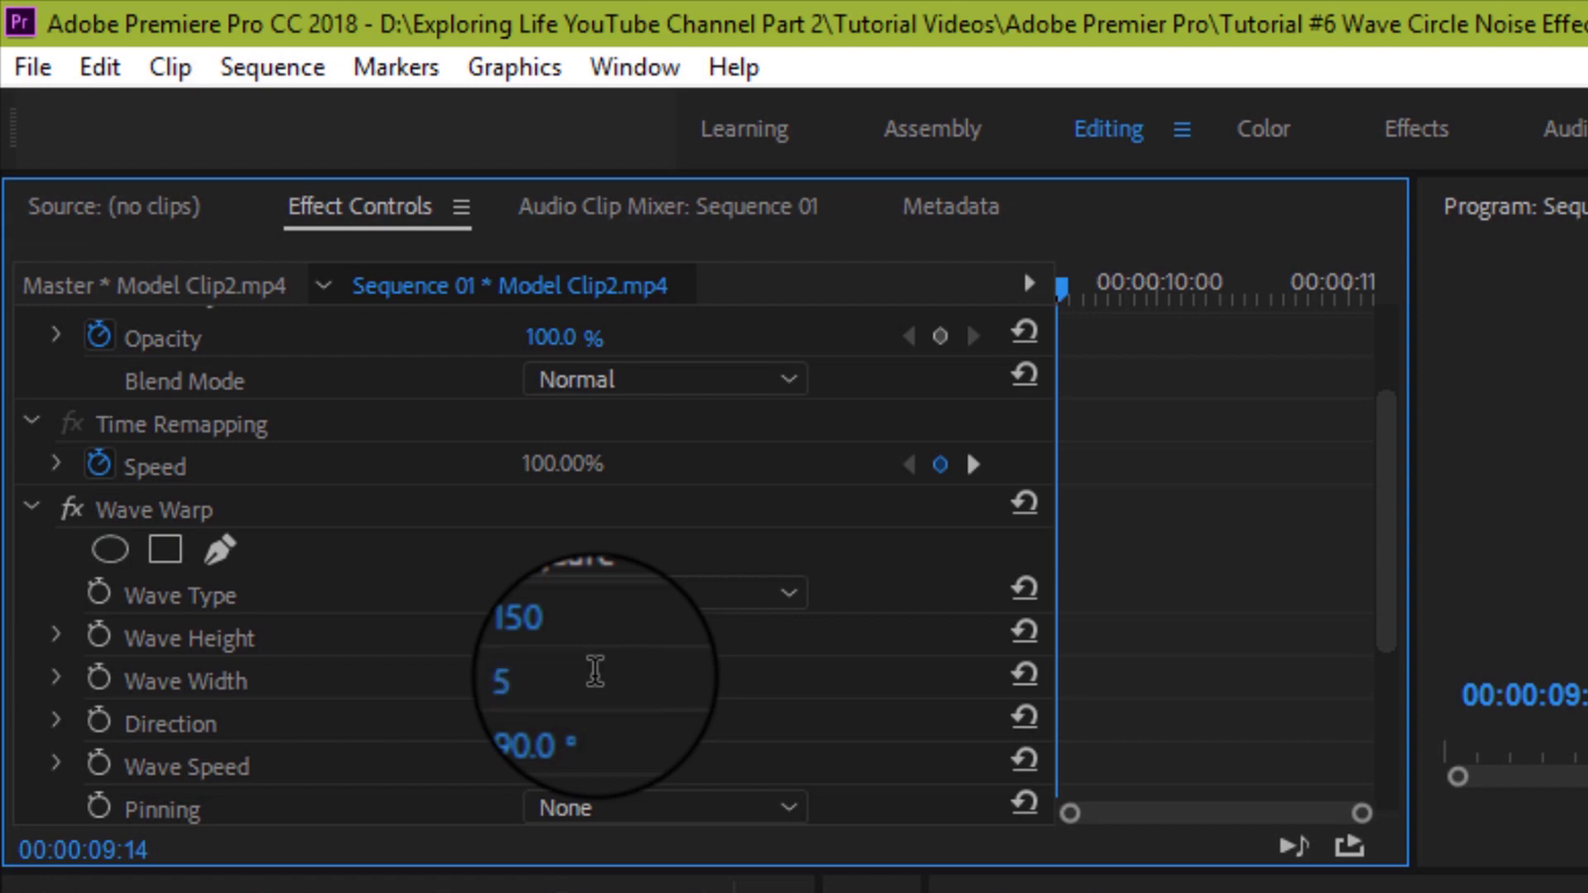
pyautogui.click(98, 681)
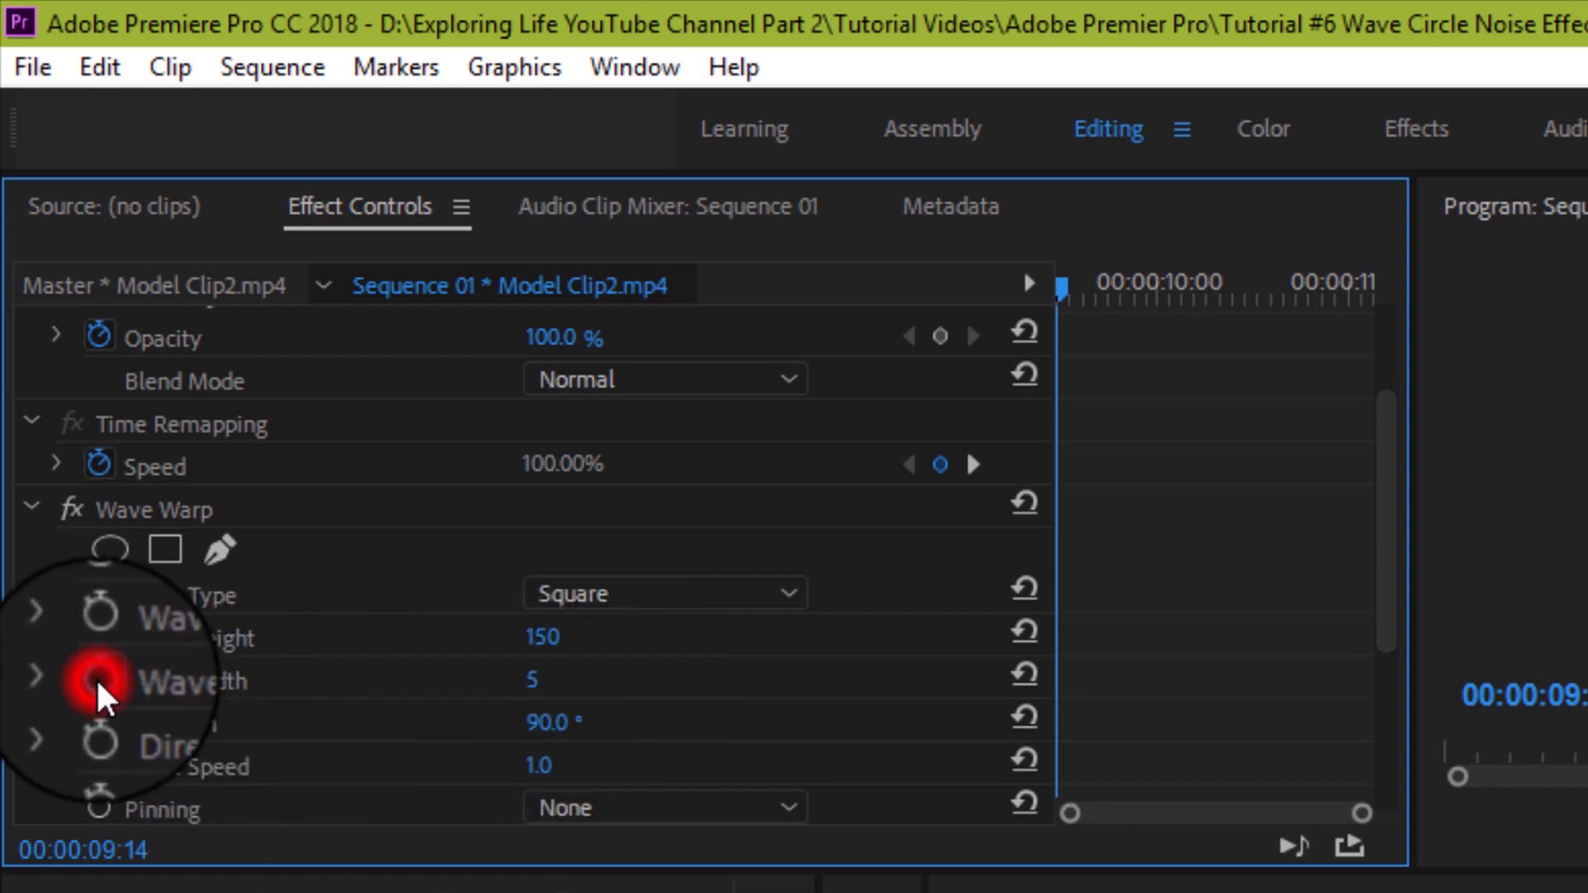
pyautogui.click(98, 636)
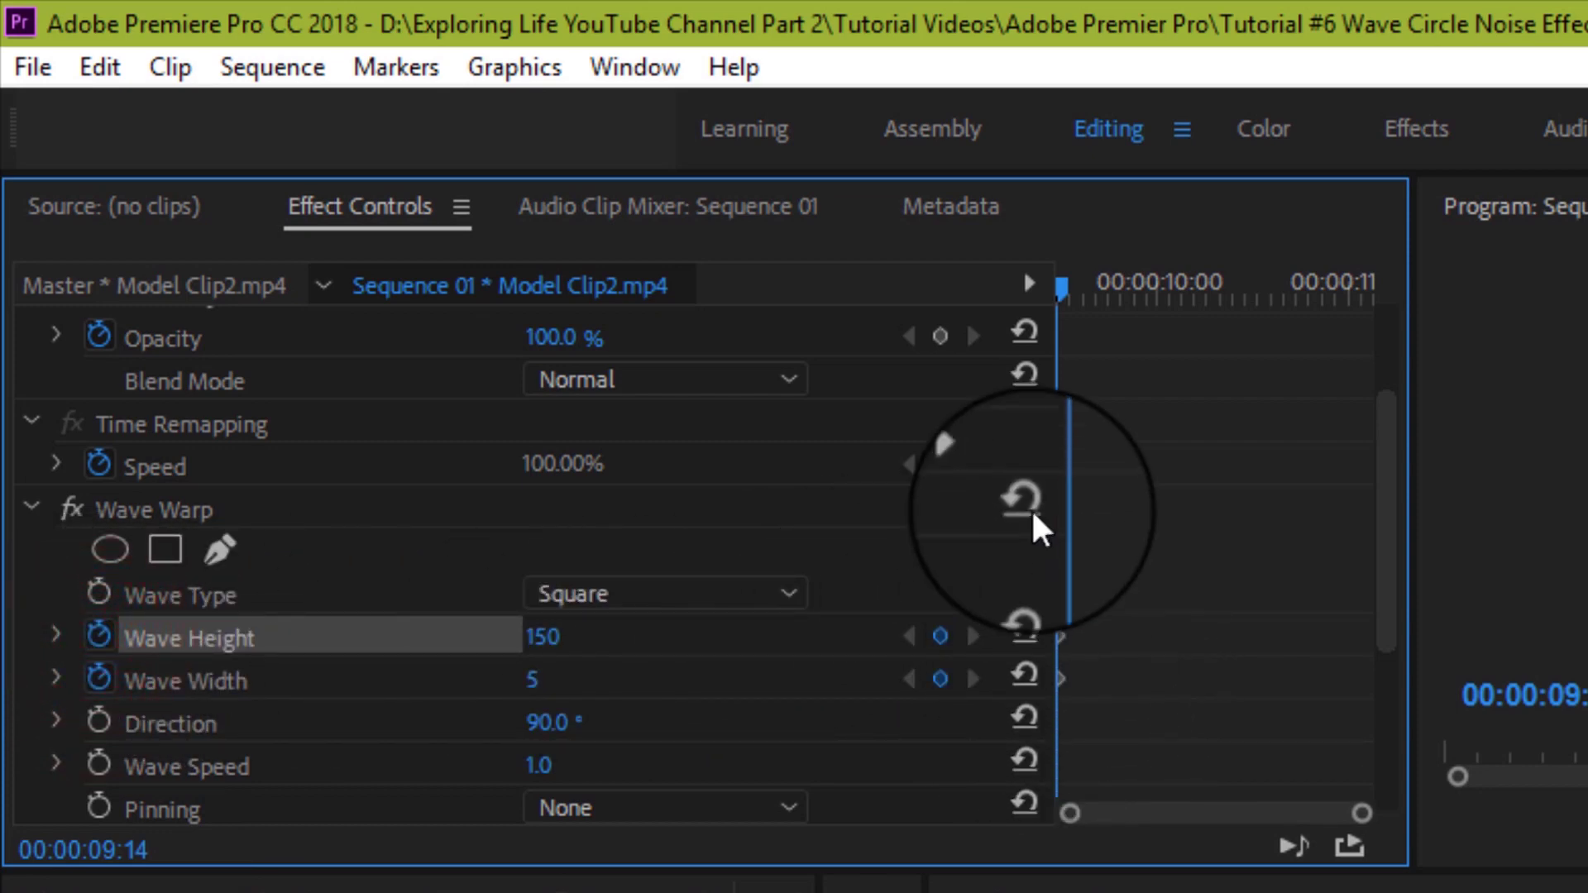
pyautogui.click(1059, 287)
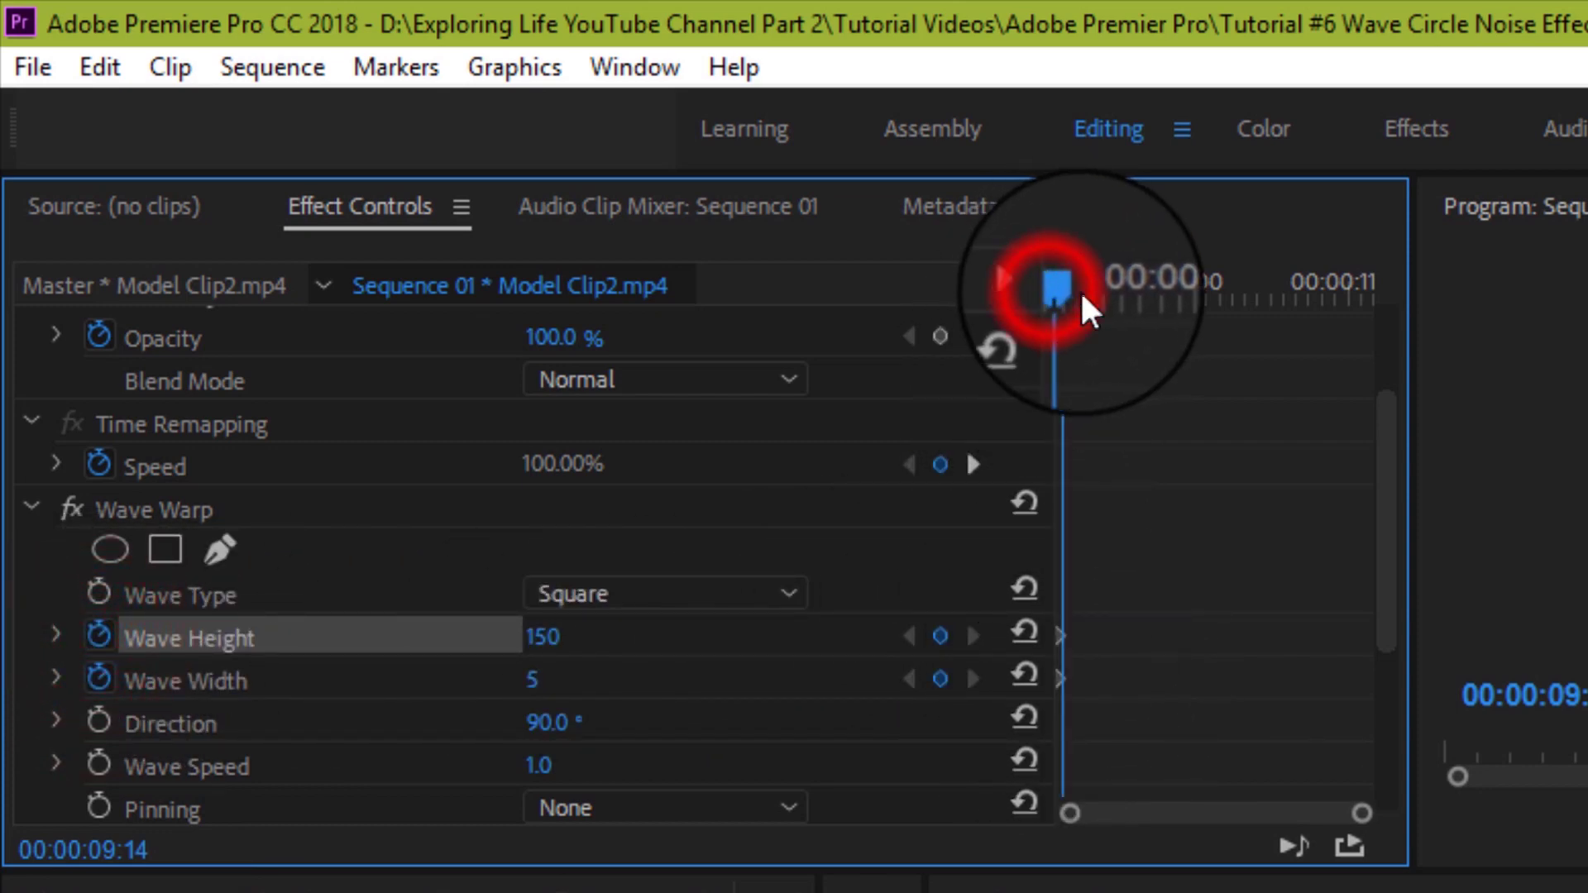
pyautogui.moveTo(1082, 296); pyautogui.dragTo(1369, 286)
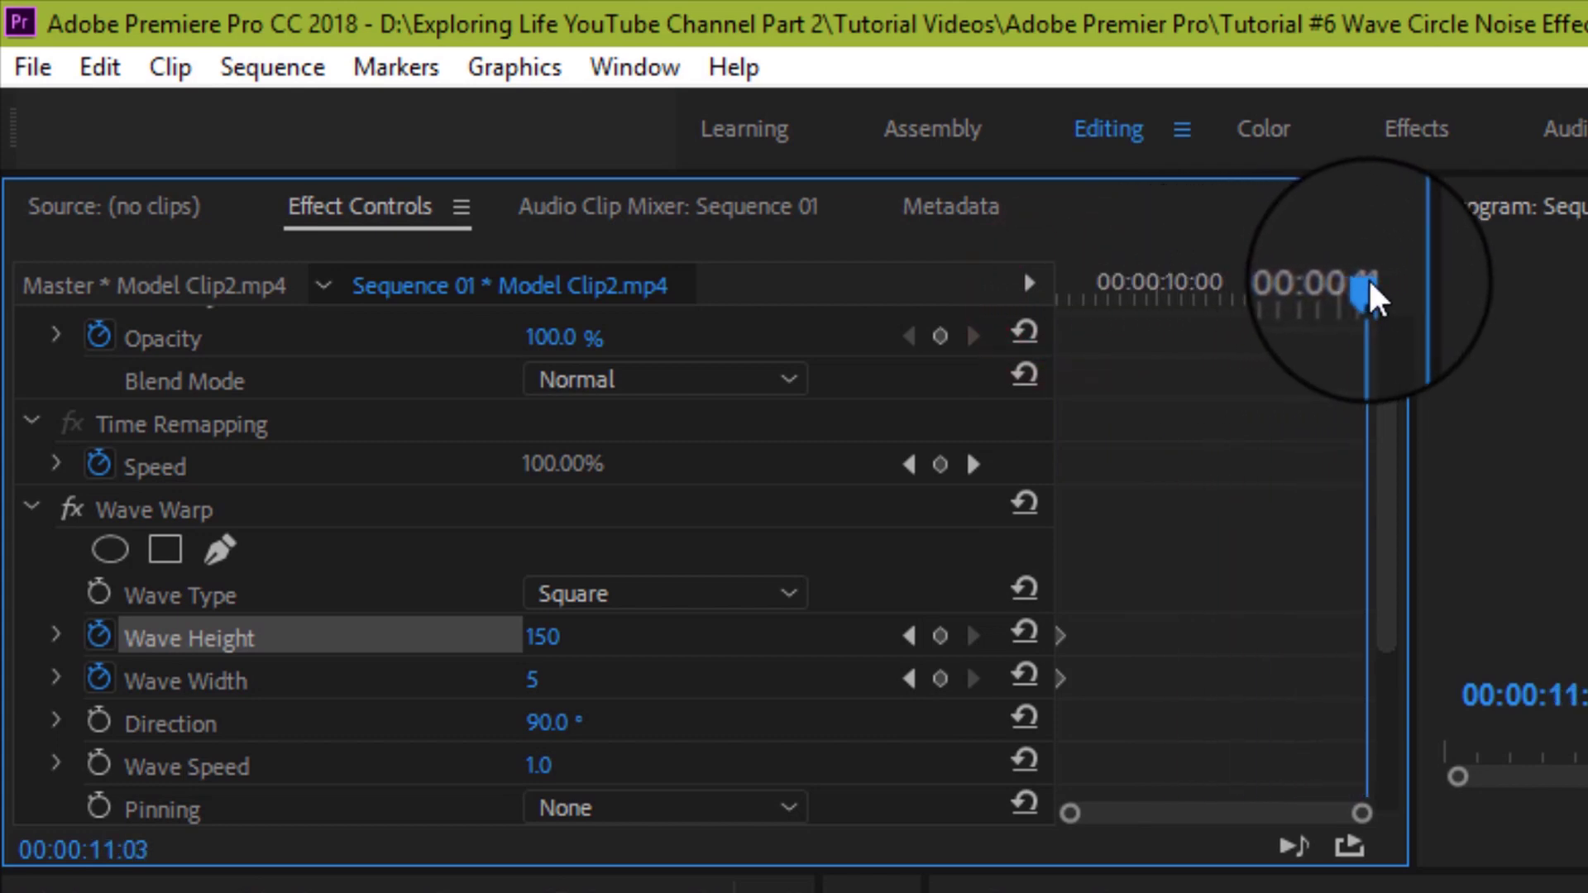
# Step: Change Wave Height to 10 and Wave Width to 1000 at 00:00:11:03 as closing keyframes
pyautogui.click(543, 639)
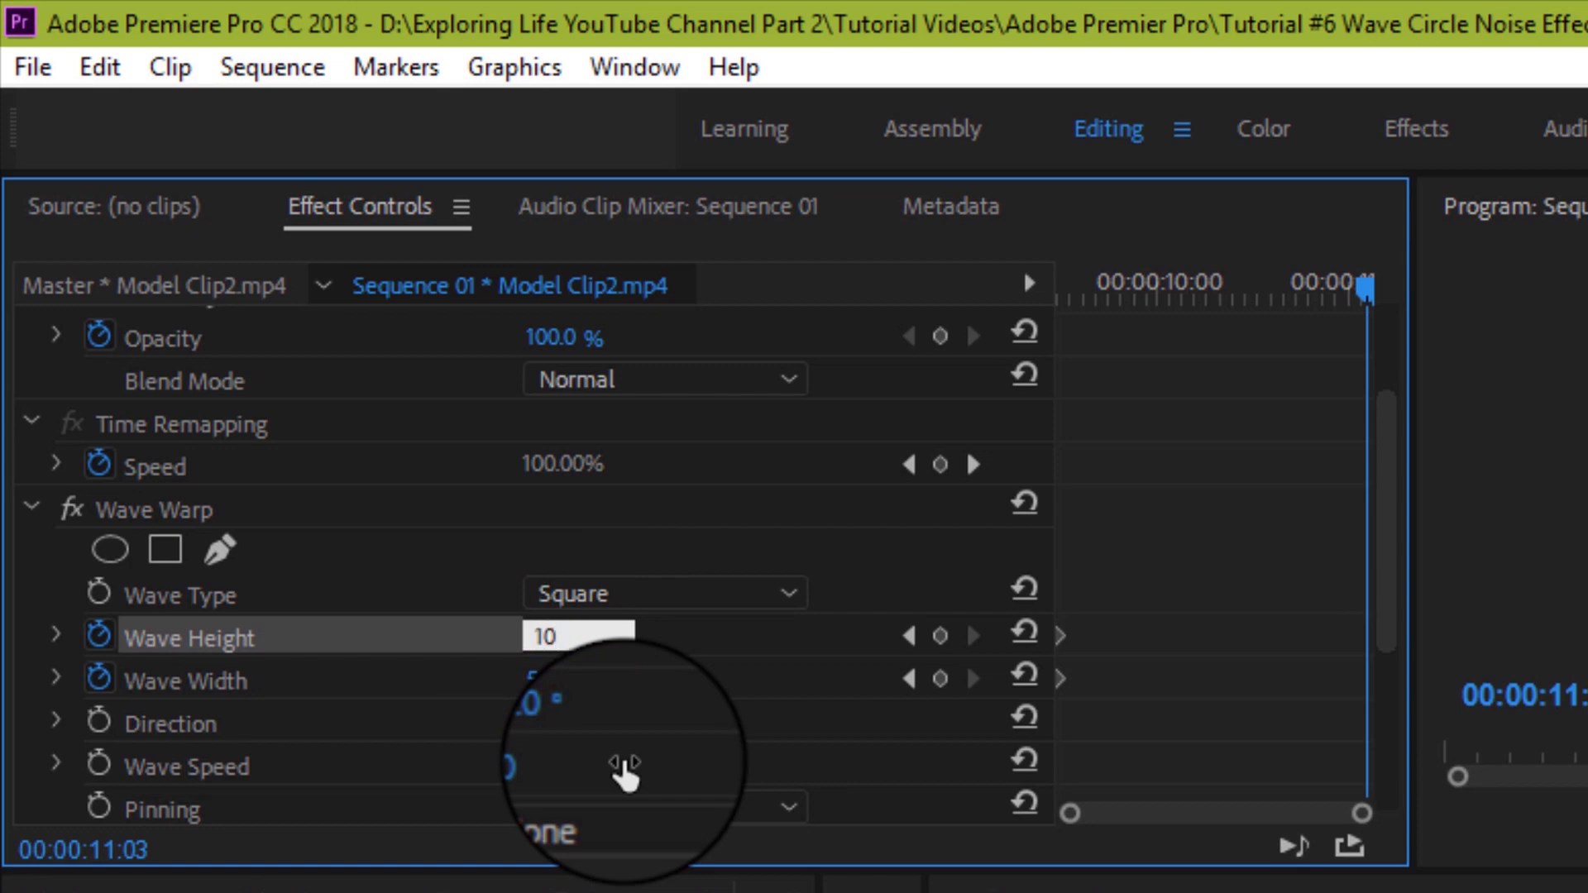
pyautogui.click(534, 681)
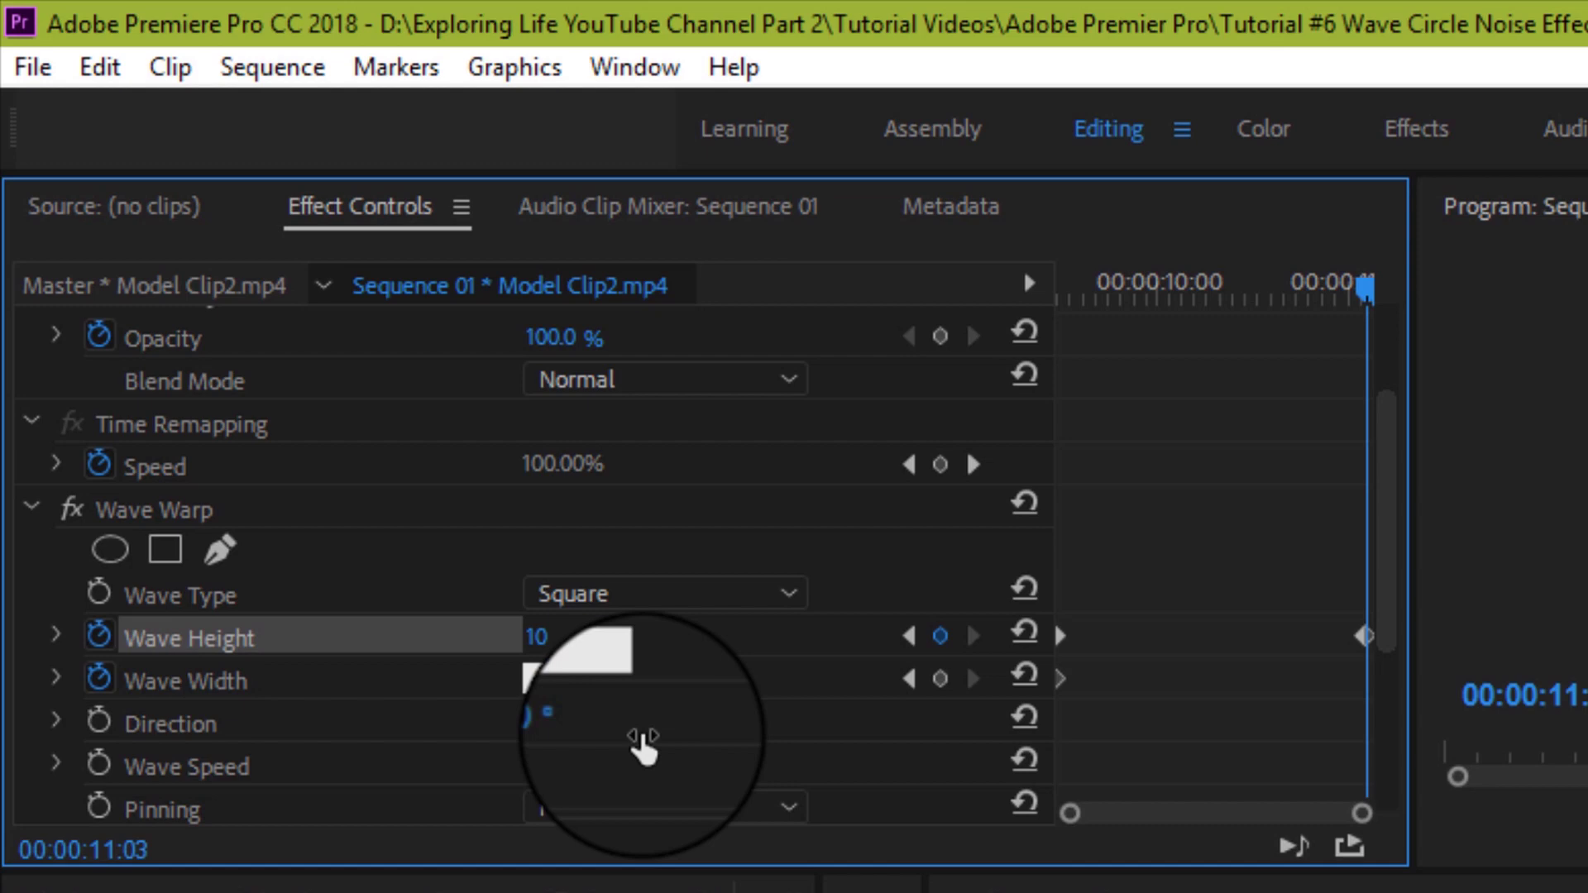
pyautogui.press('Return')
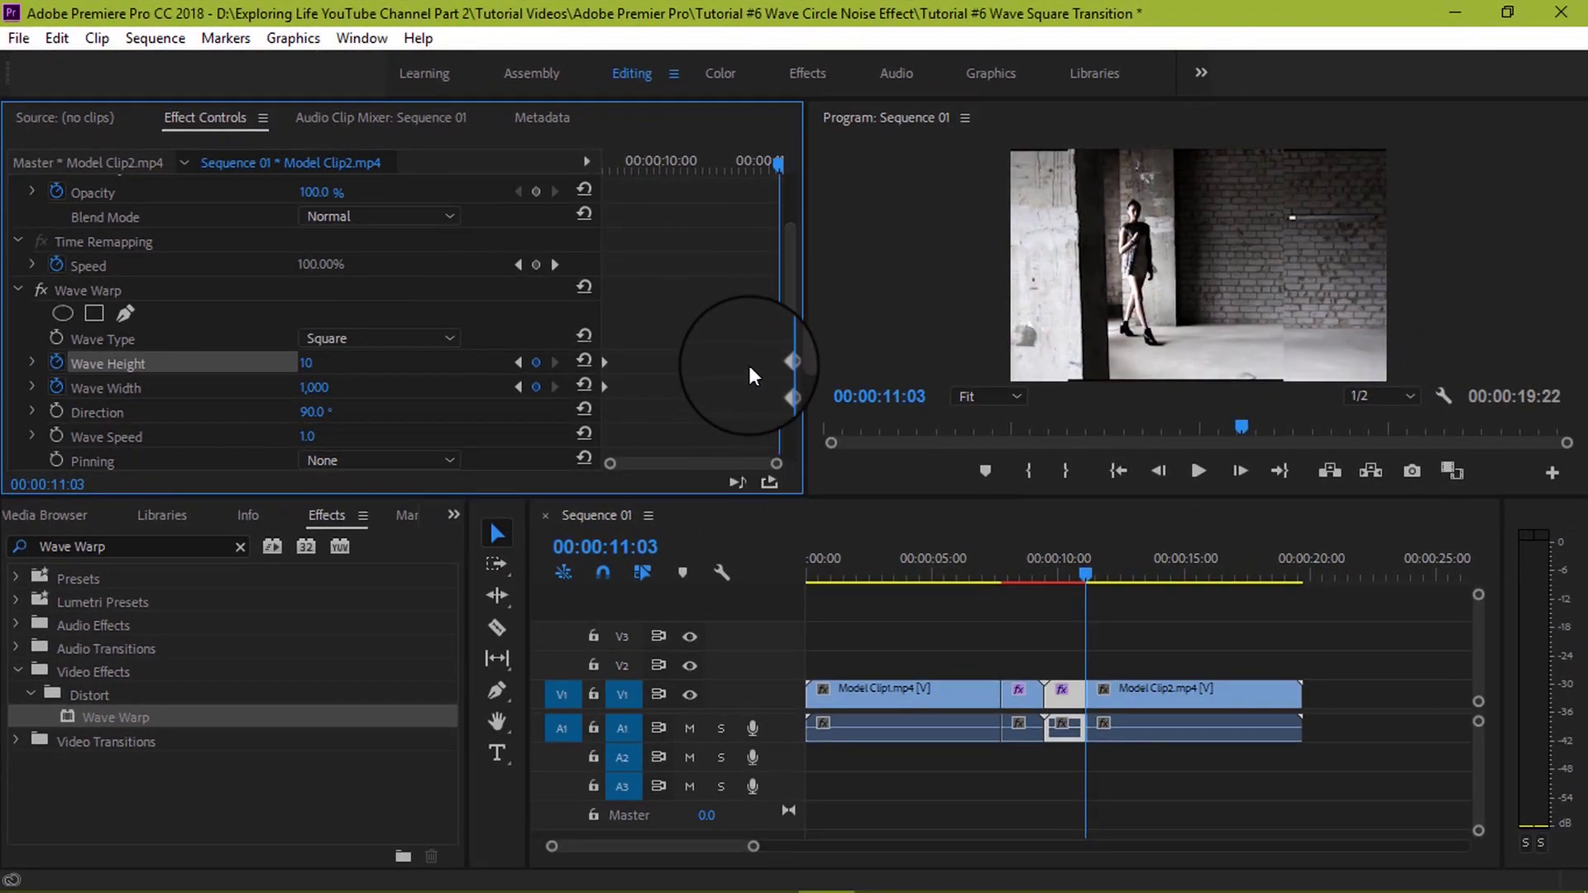
# Step: Scrub the Wave Warp transition around the cut, then render its previews so the bar turns green
pyautogui.moveTo(1086, 576); pyautogui.dragTo(997, 576)
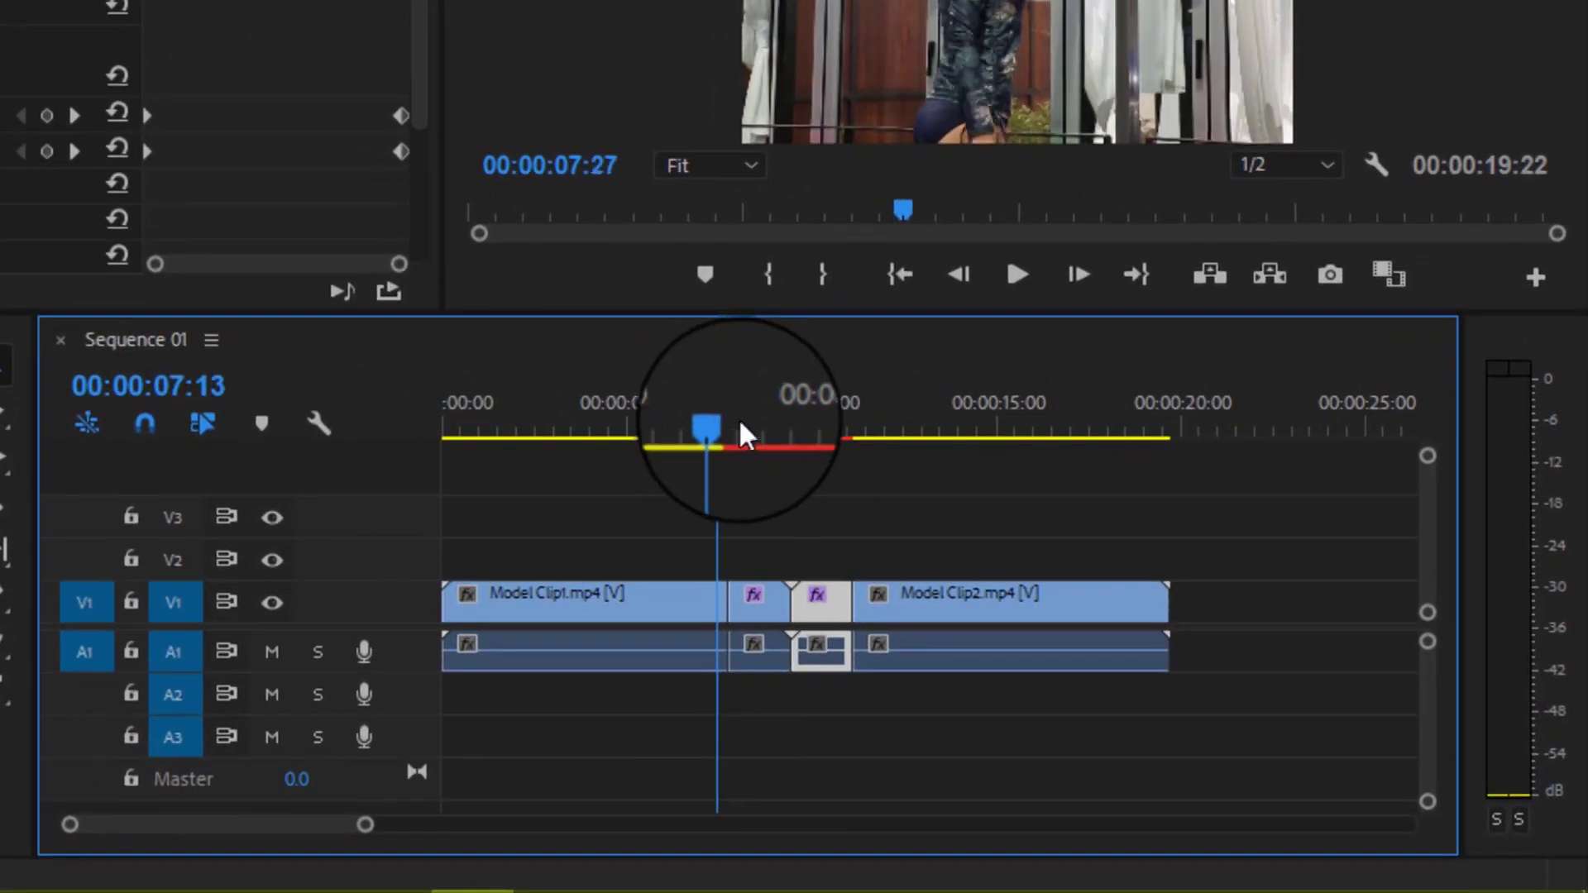
pyautogui.moveTo(738, 418); pyautogui.dragTo(768, 420)
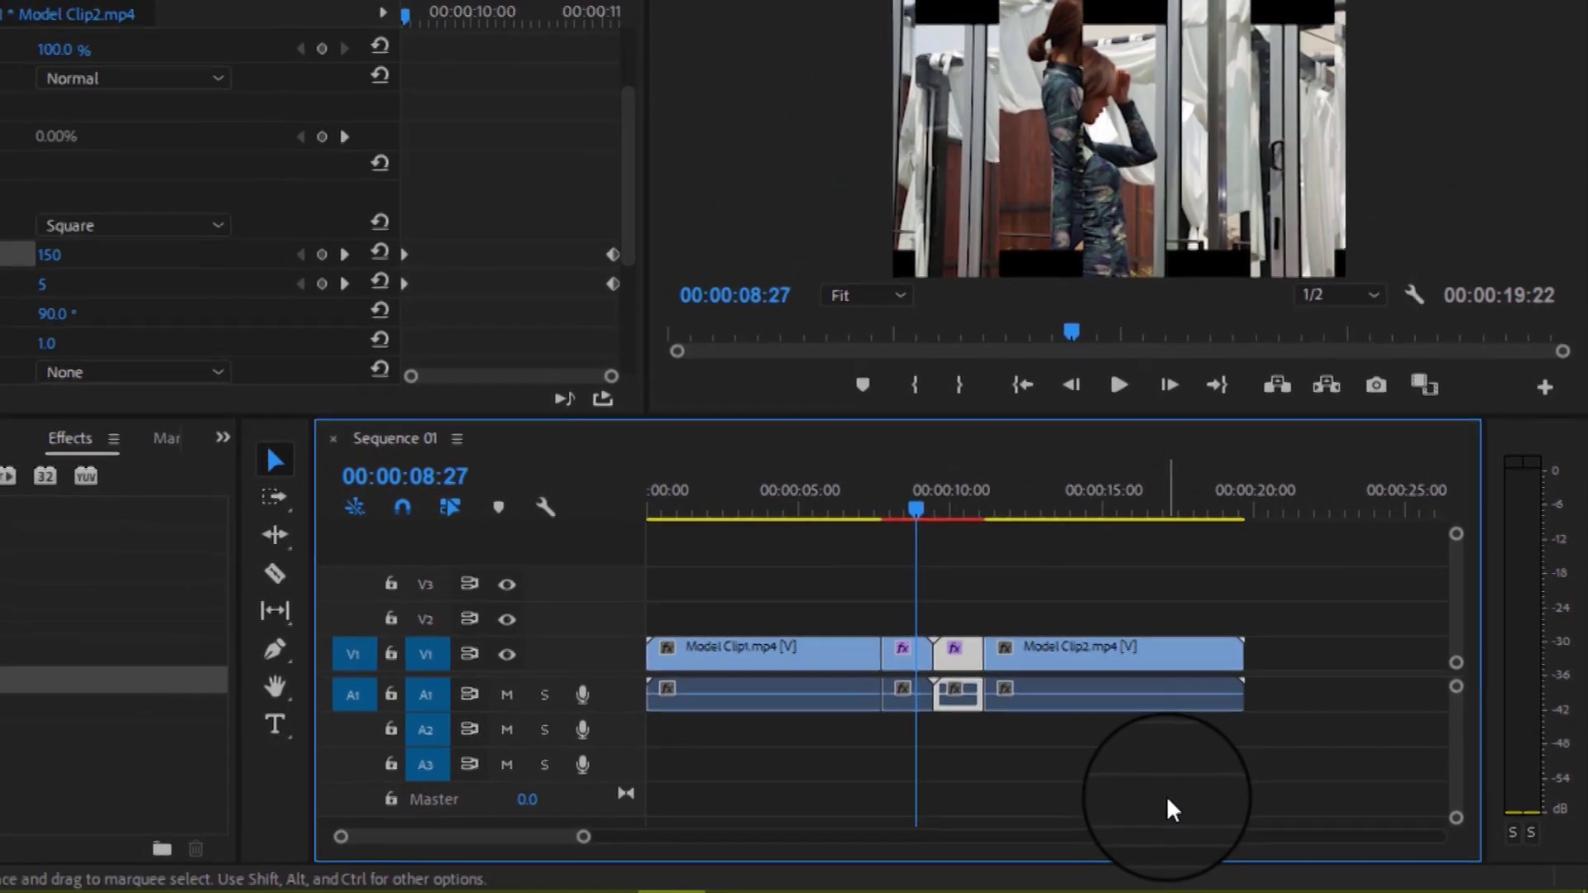
pyautogui.press('Return')
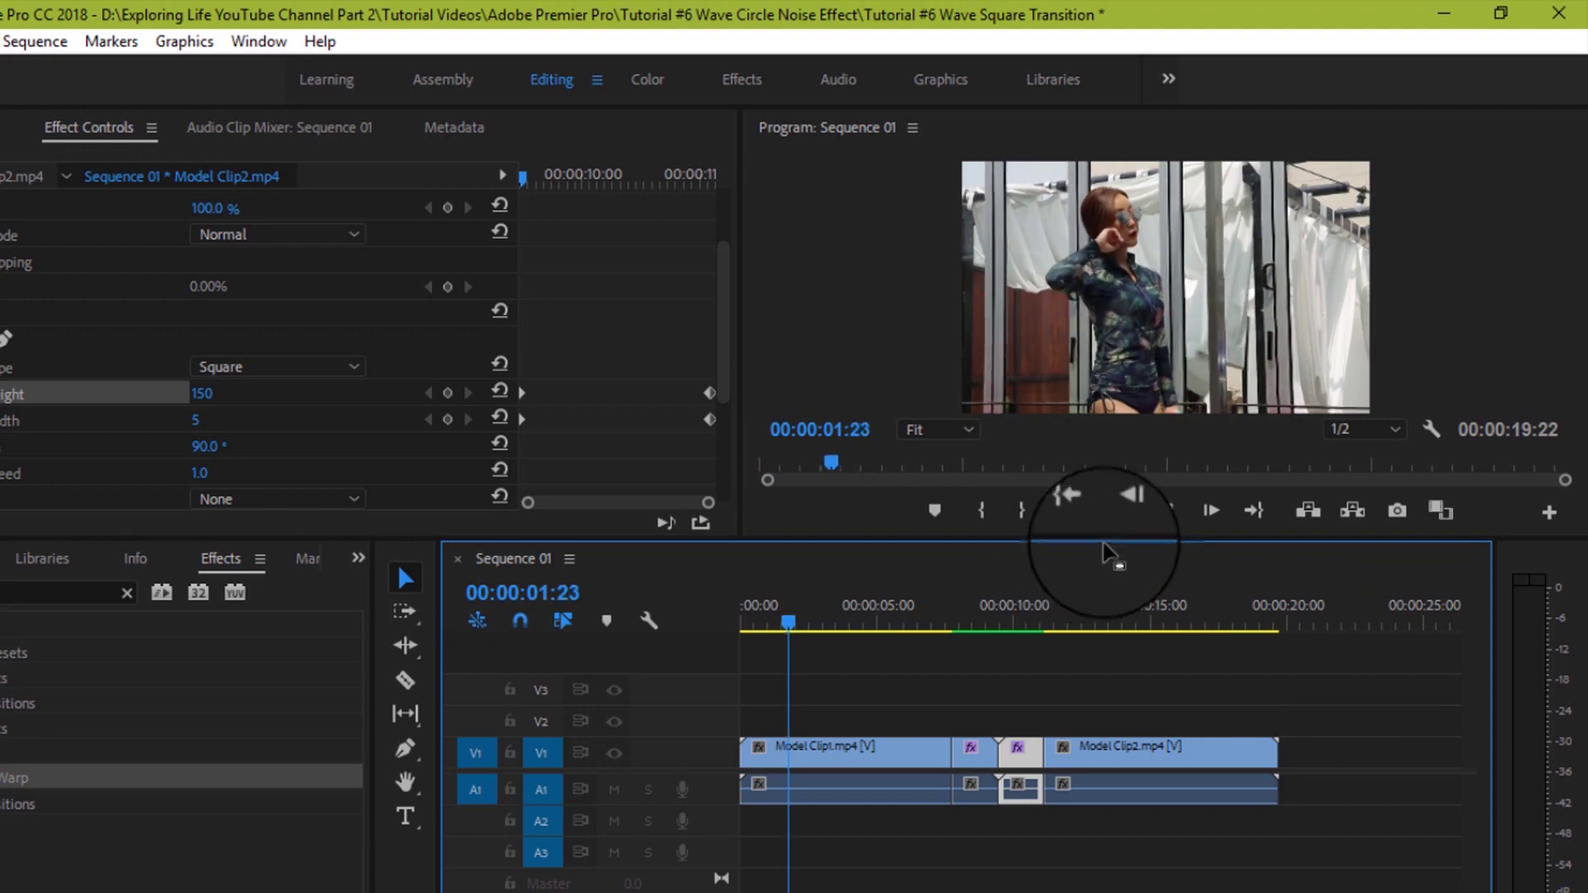
pyautogui.click(1175, 513)
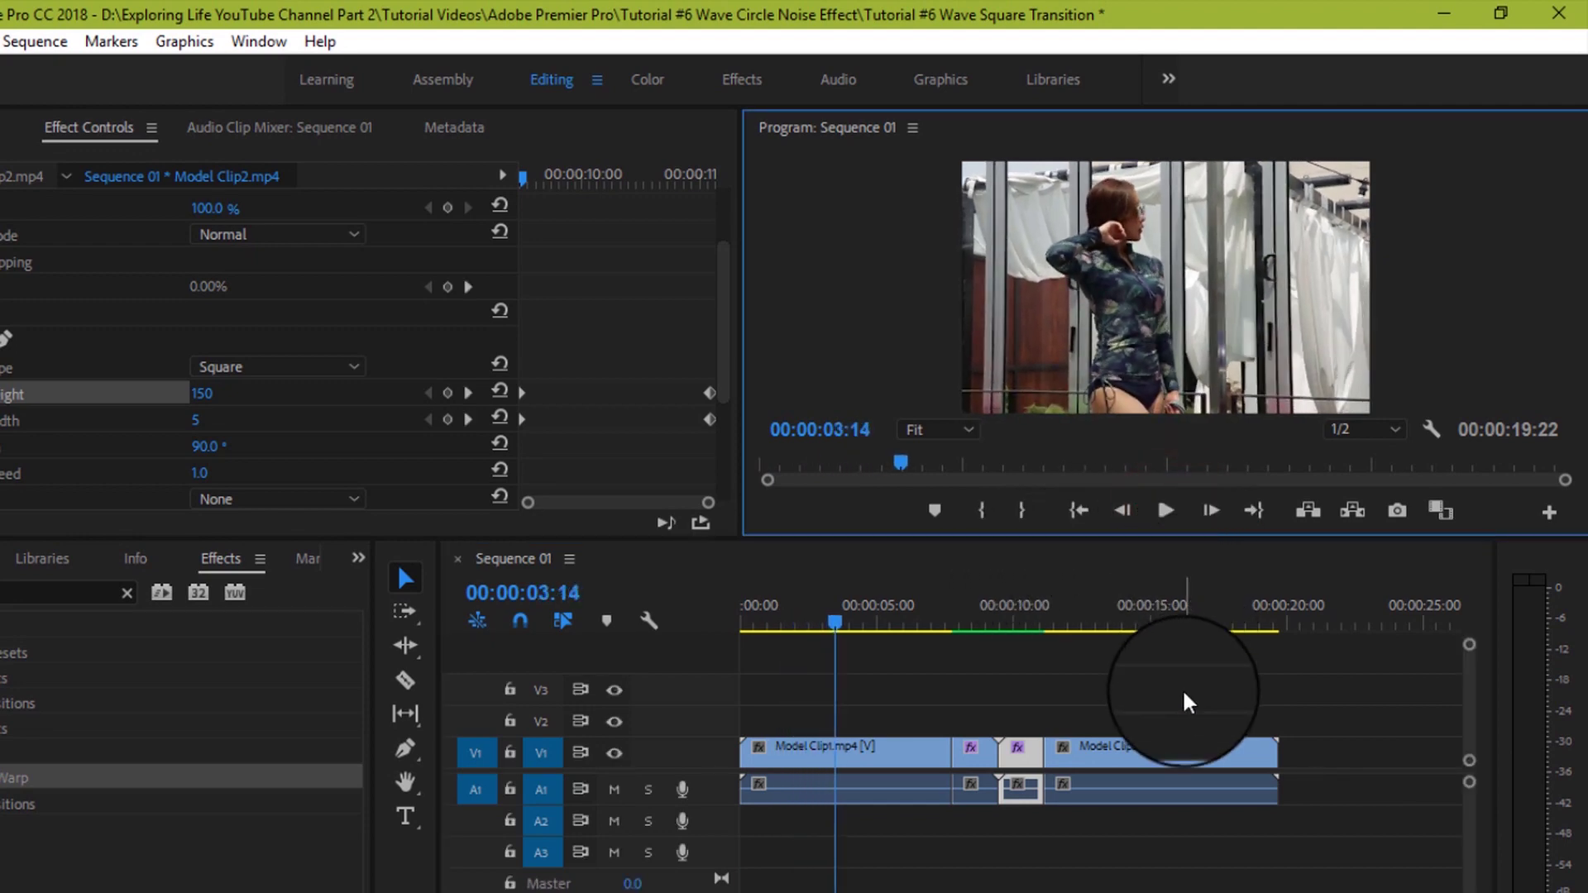
pyautogui.press('`')
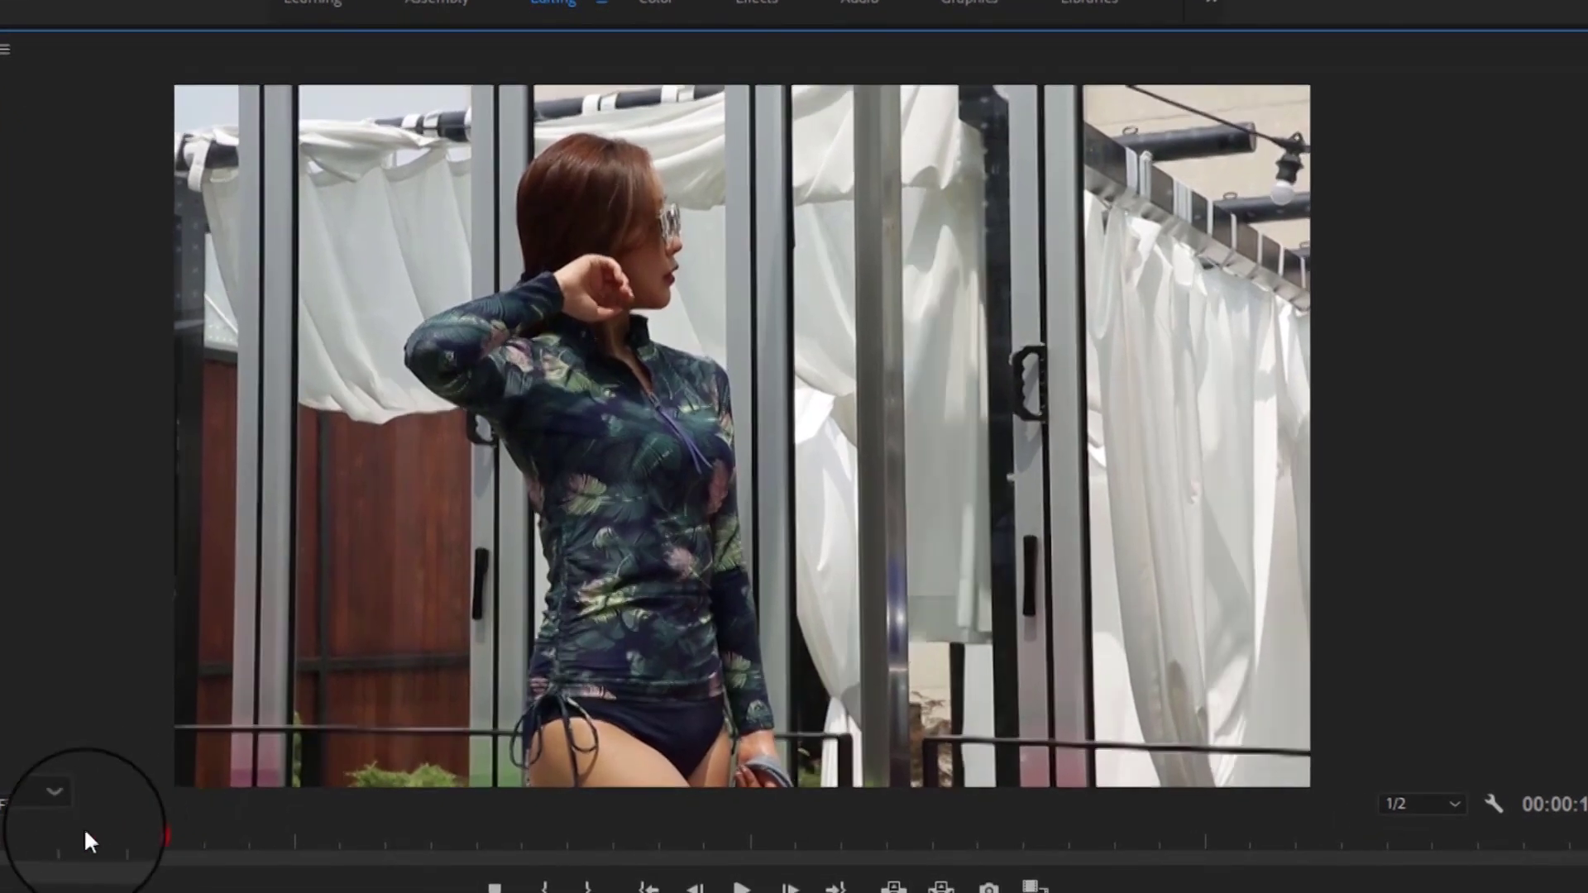
pyautogui.click(176, 864)
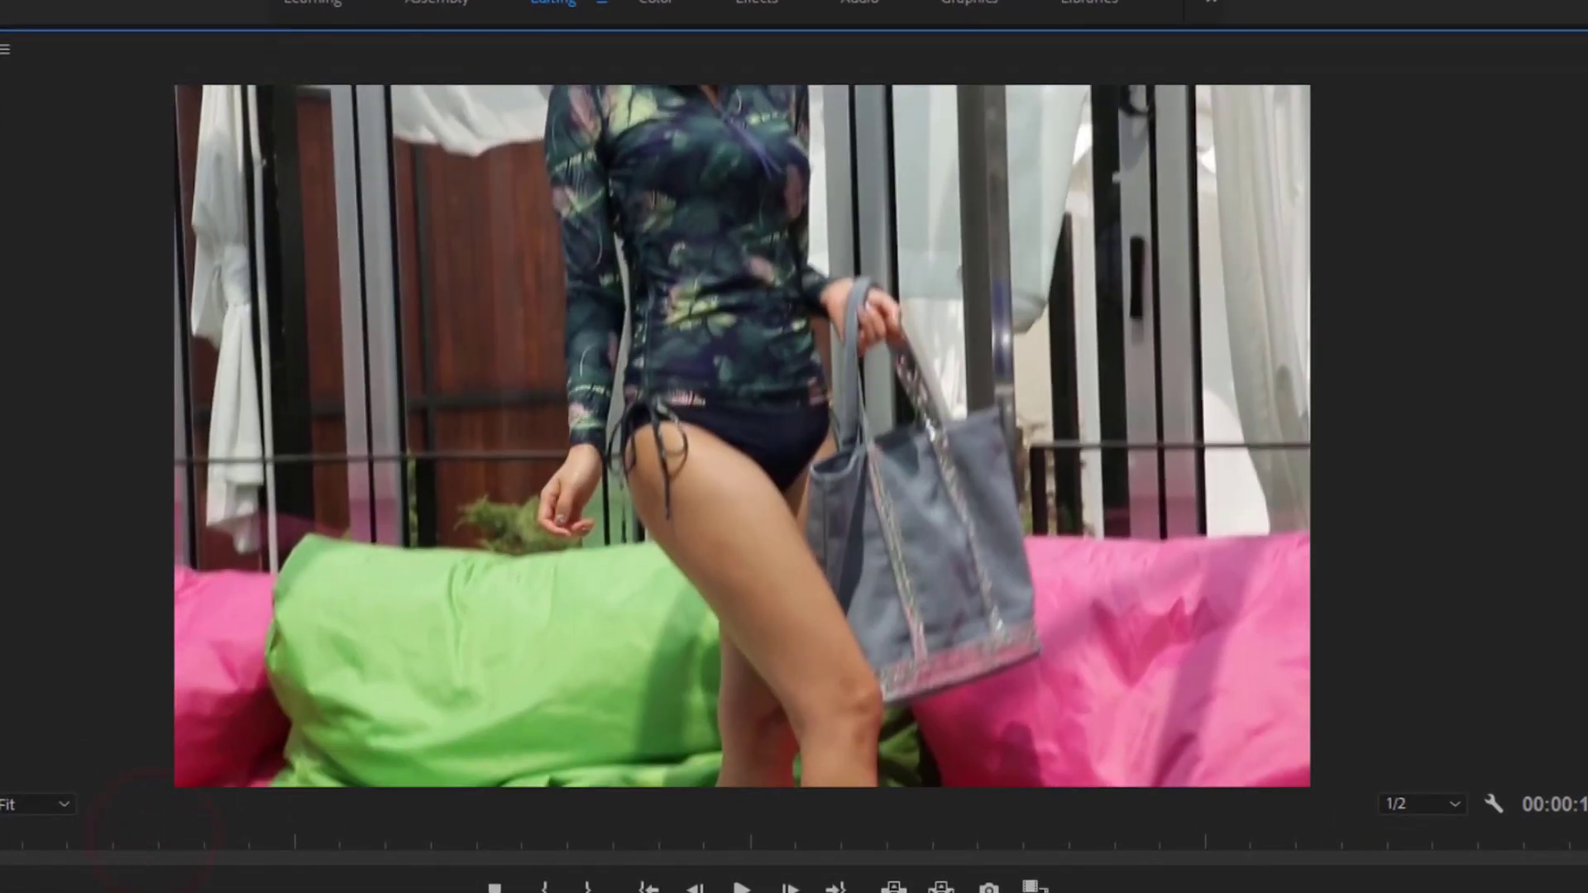
pyautogui.click(731, 876)
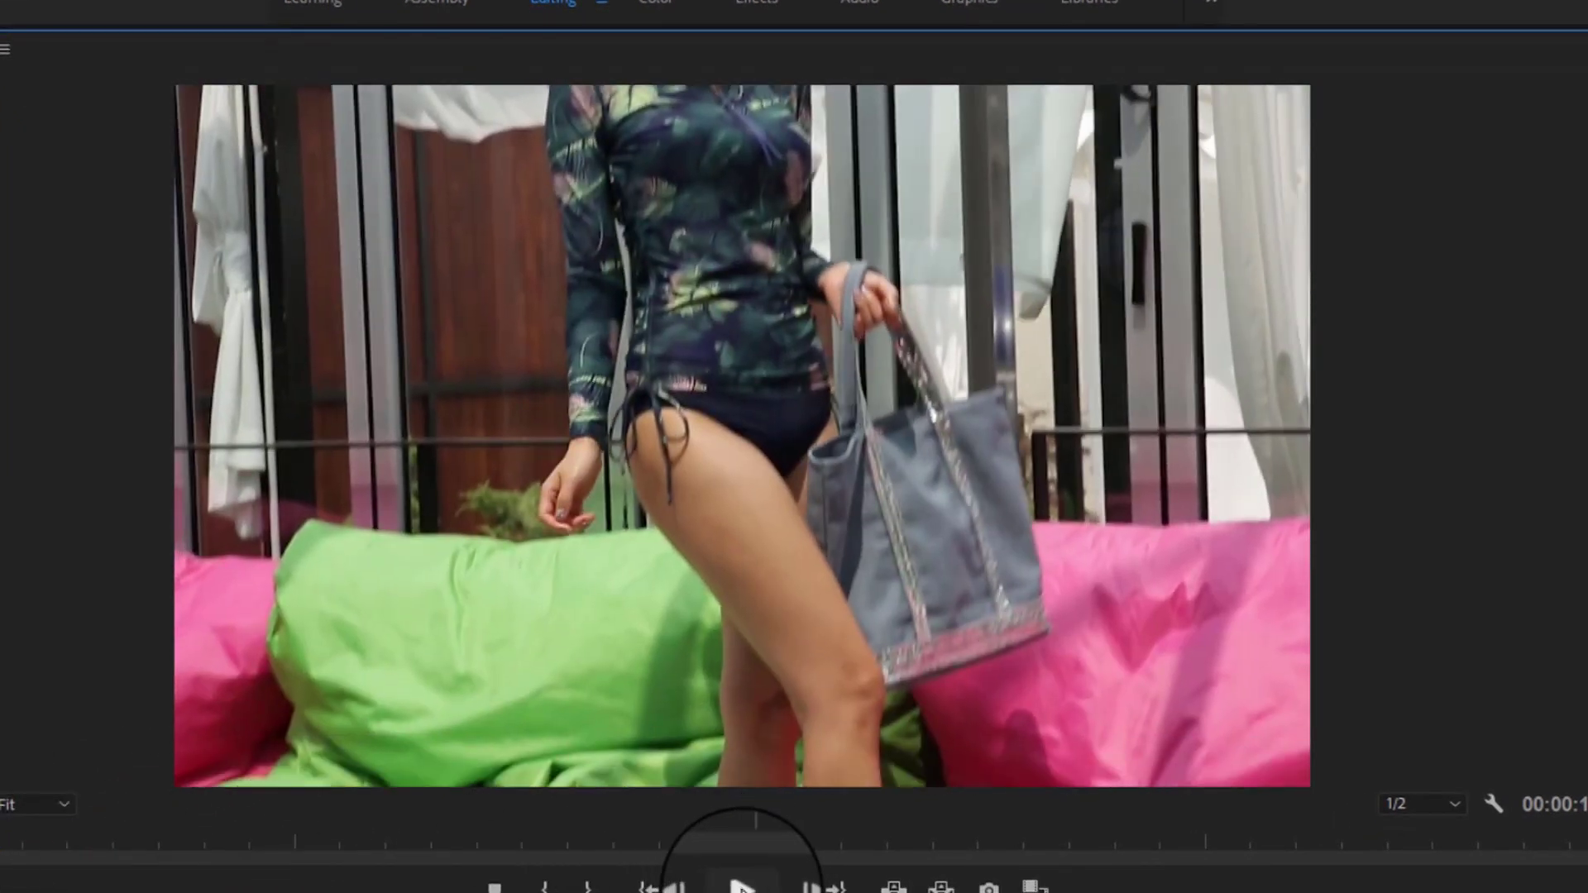
pyautogui.click(741, 884)
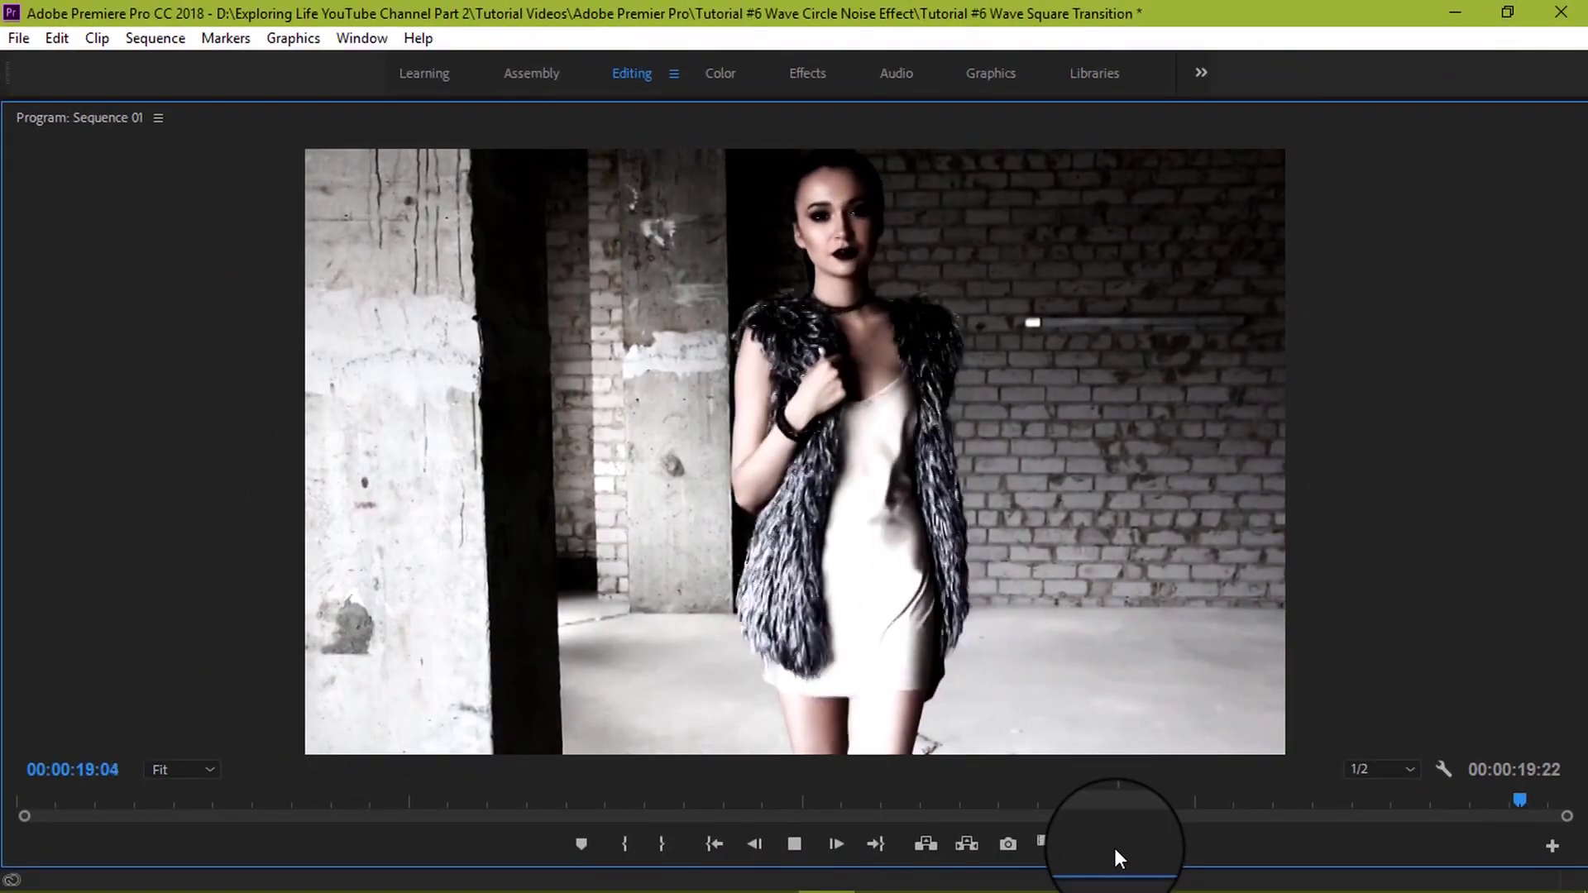
pyautogui.press('`')
pyautogui.moveTo(883, 430); pyautogui.dragTo(1318, 441)
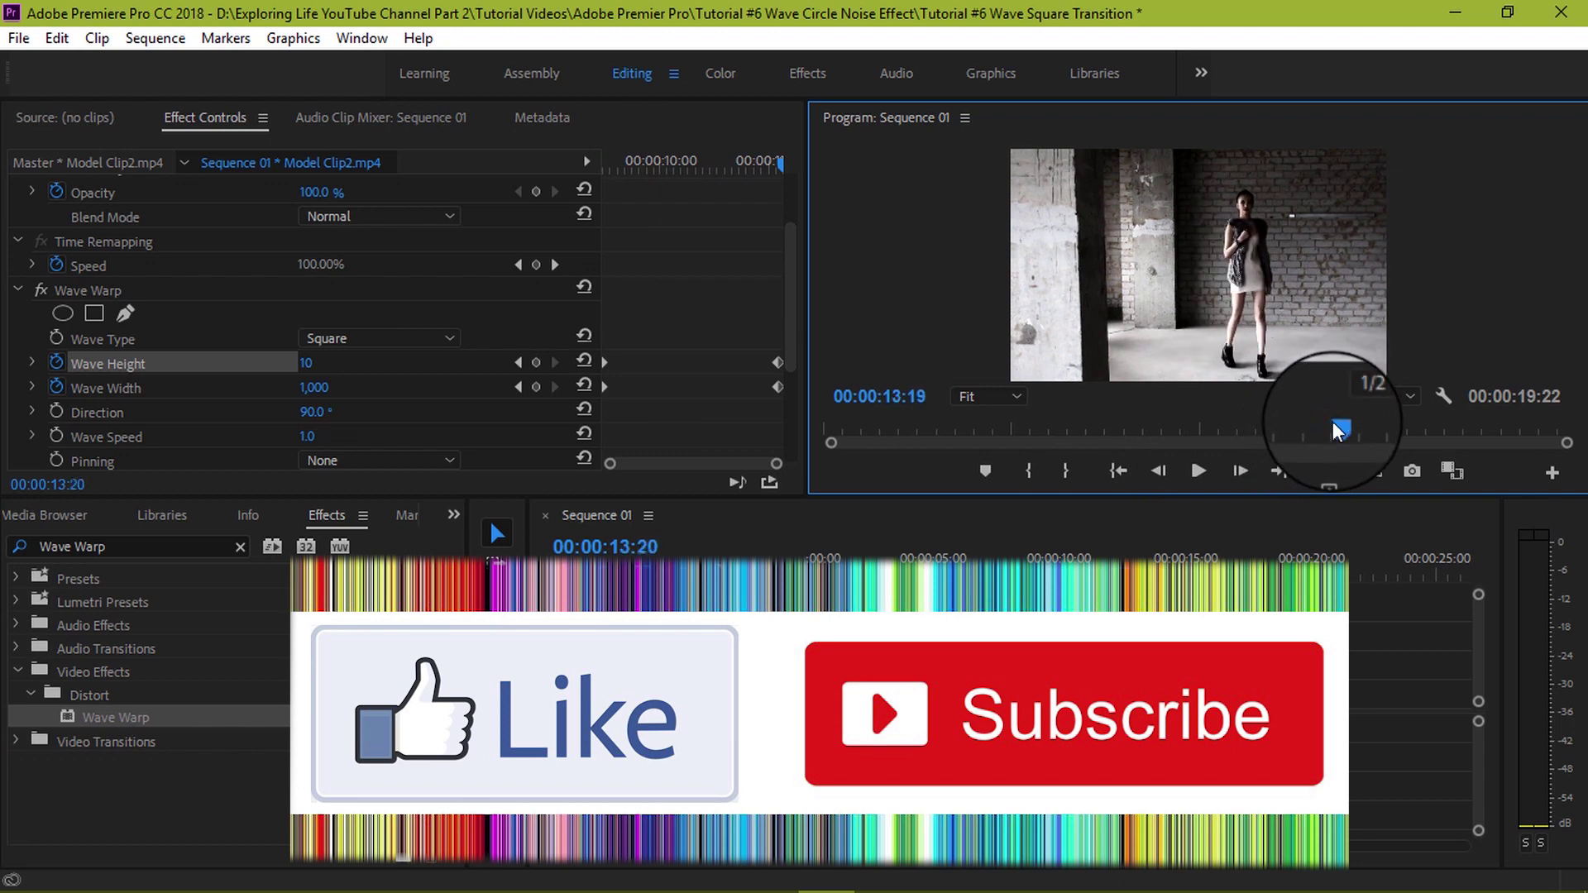